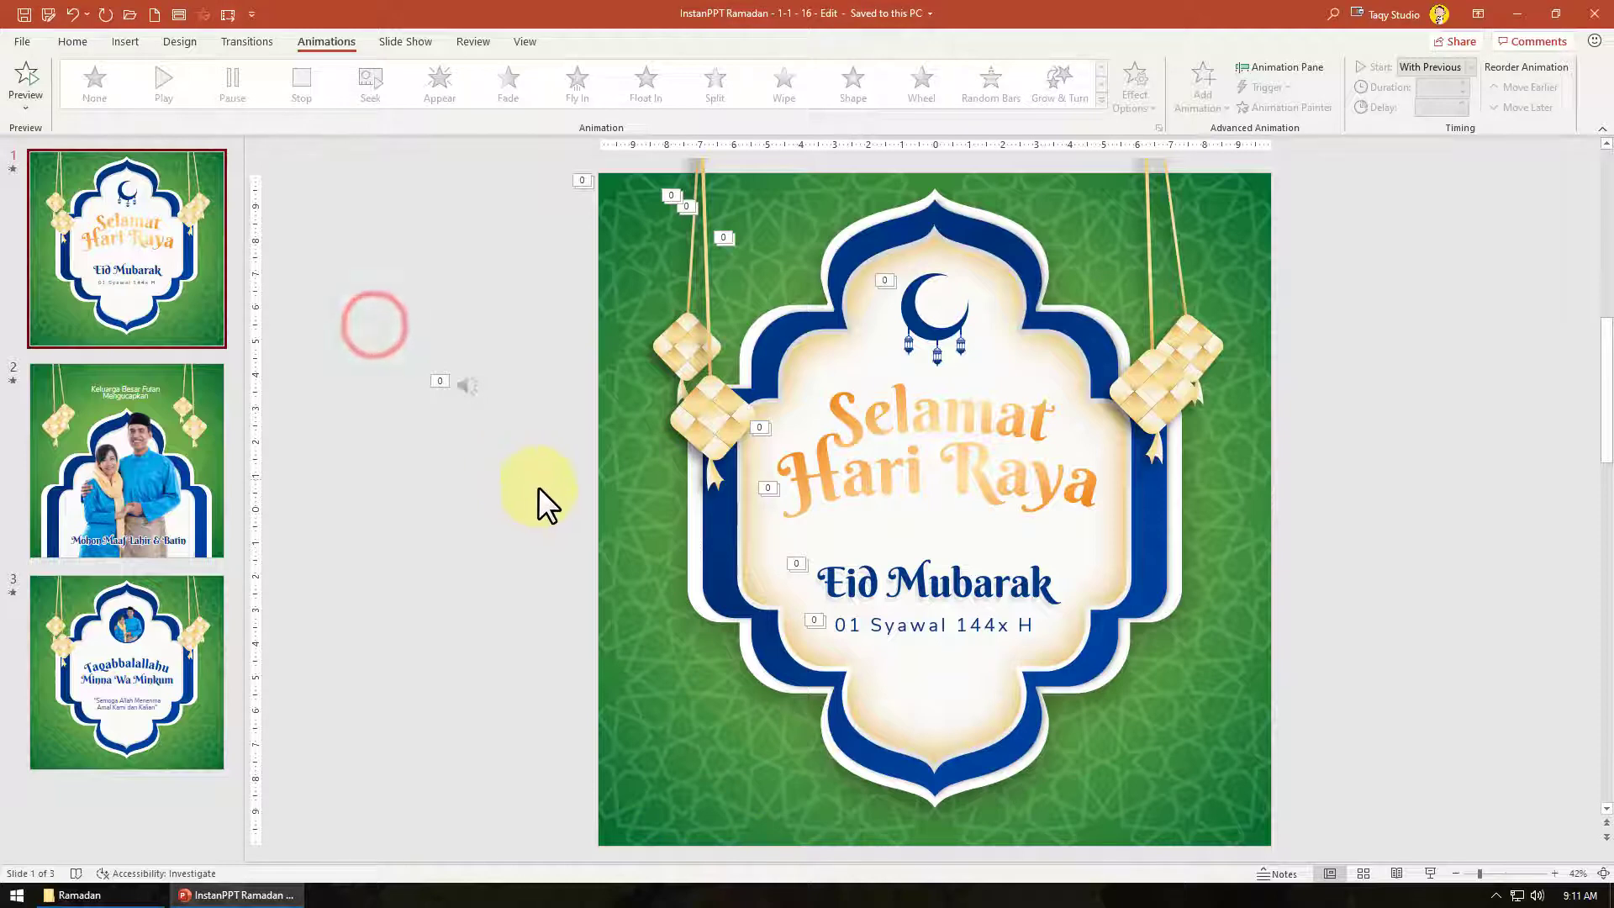
drag(402, 316, 514, 478)
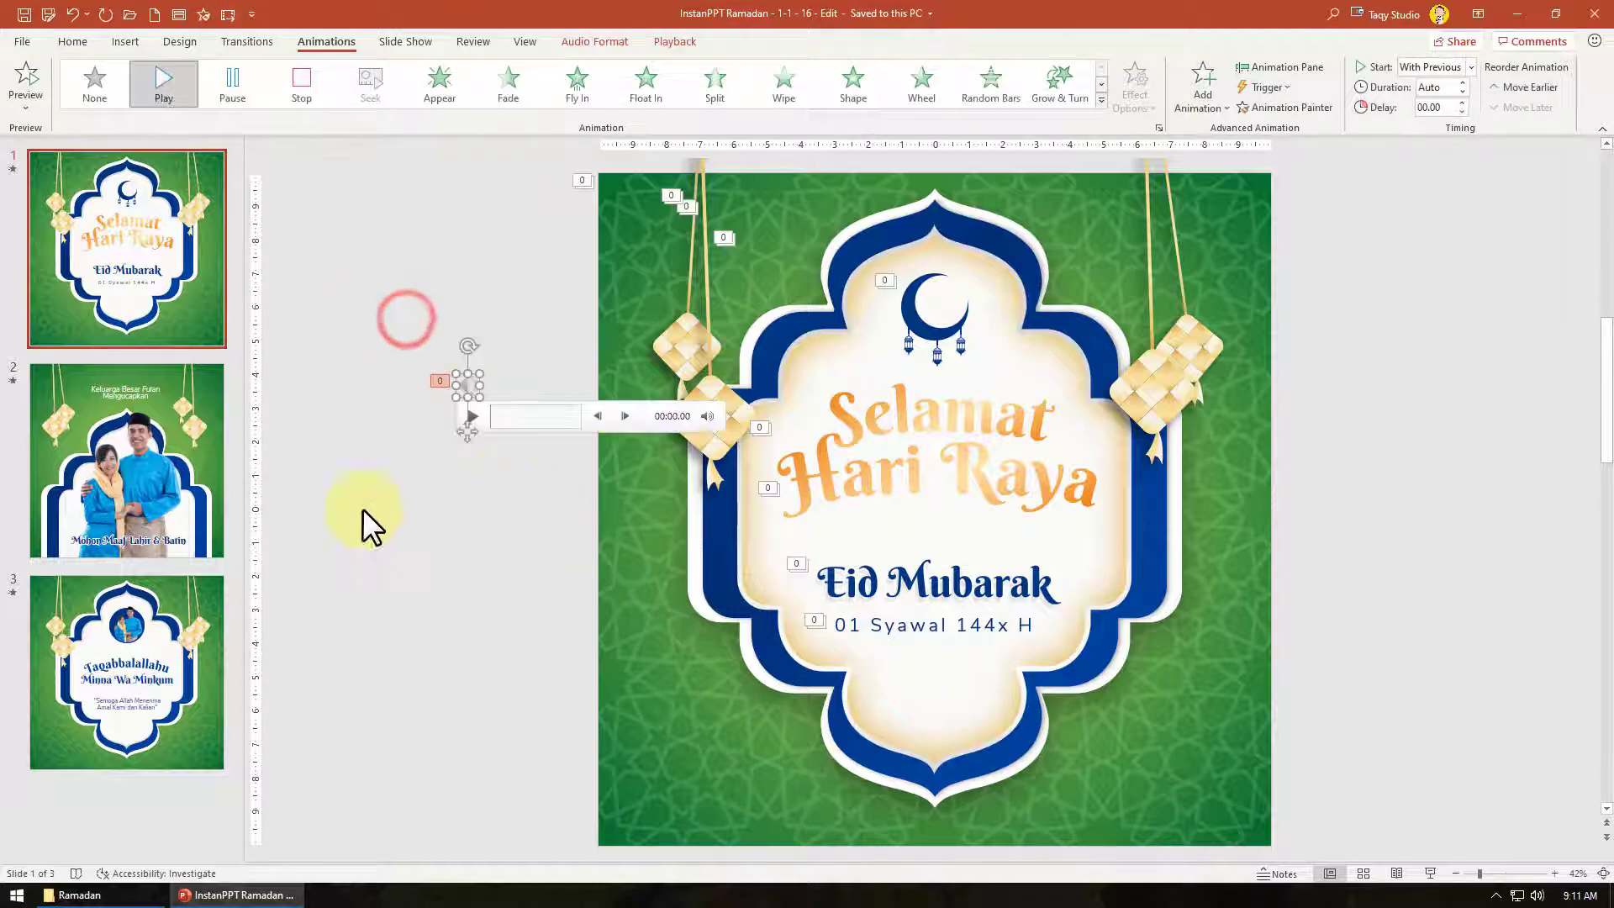
click(141, 474)
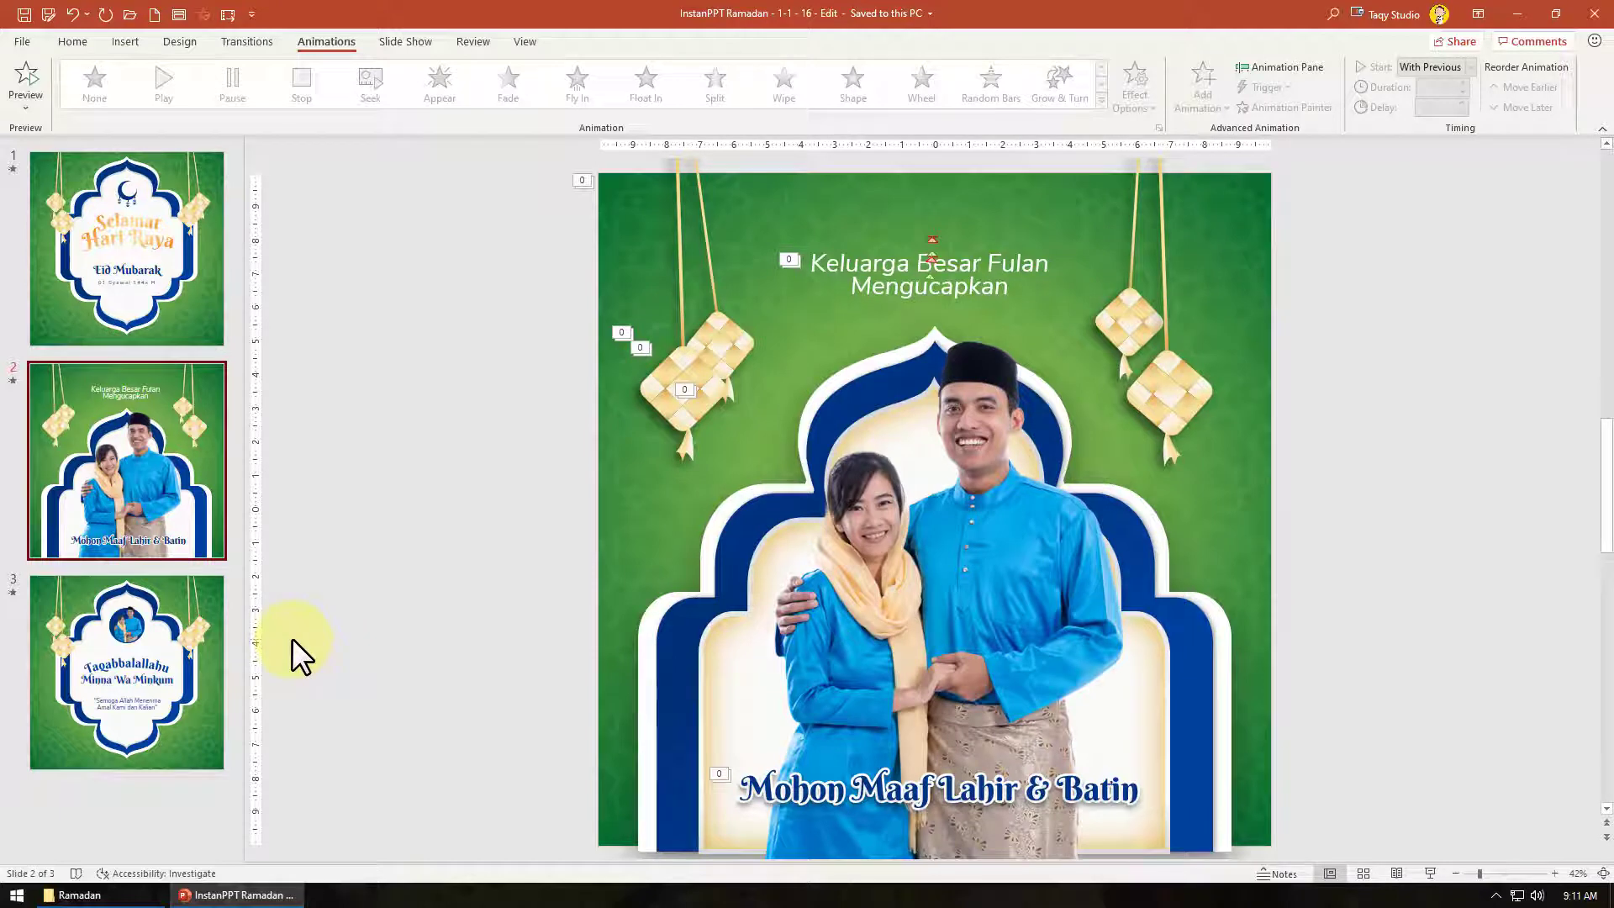
click(310, 612)
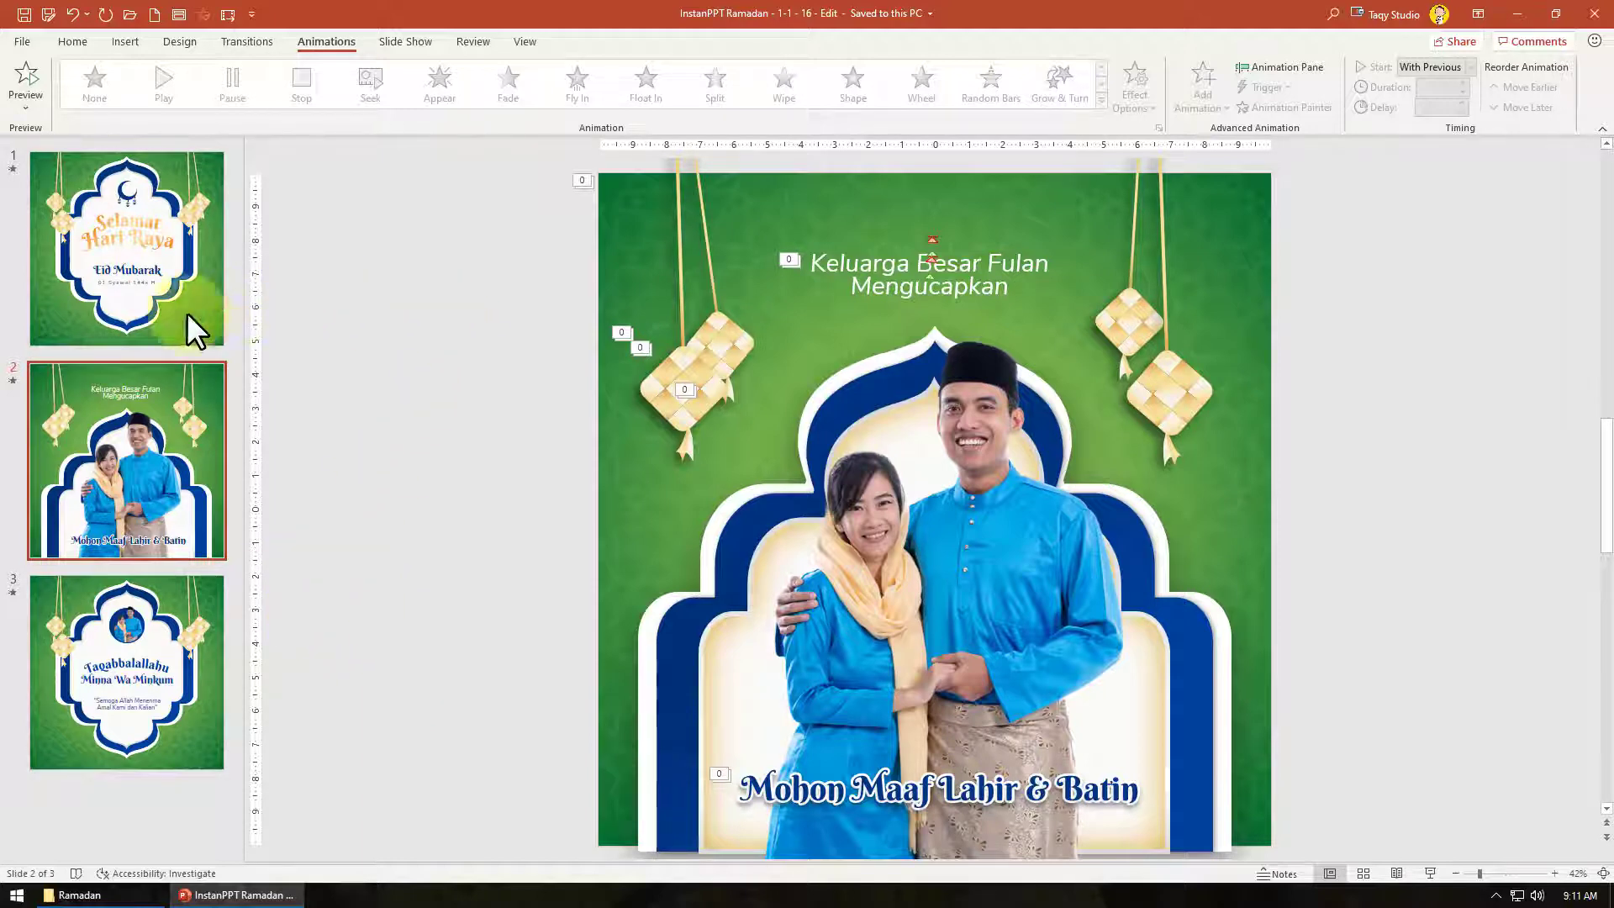
click(139, 316)
click(140, 316)
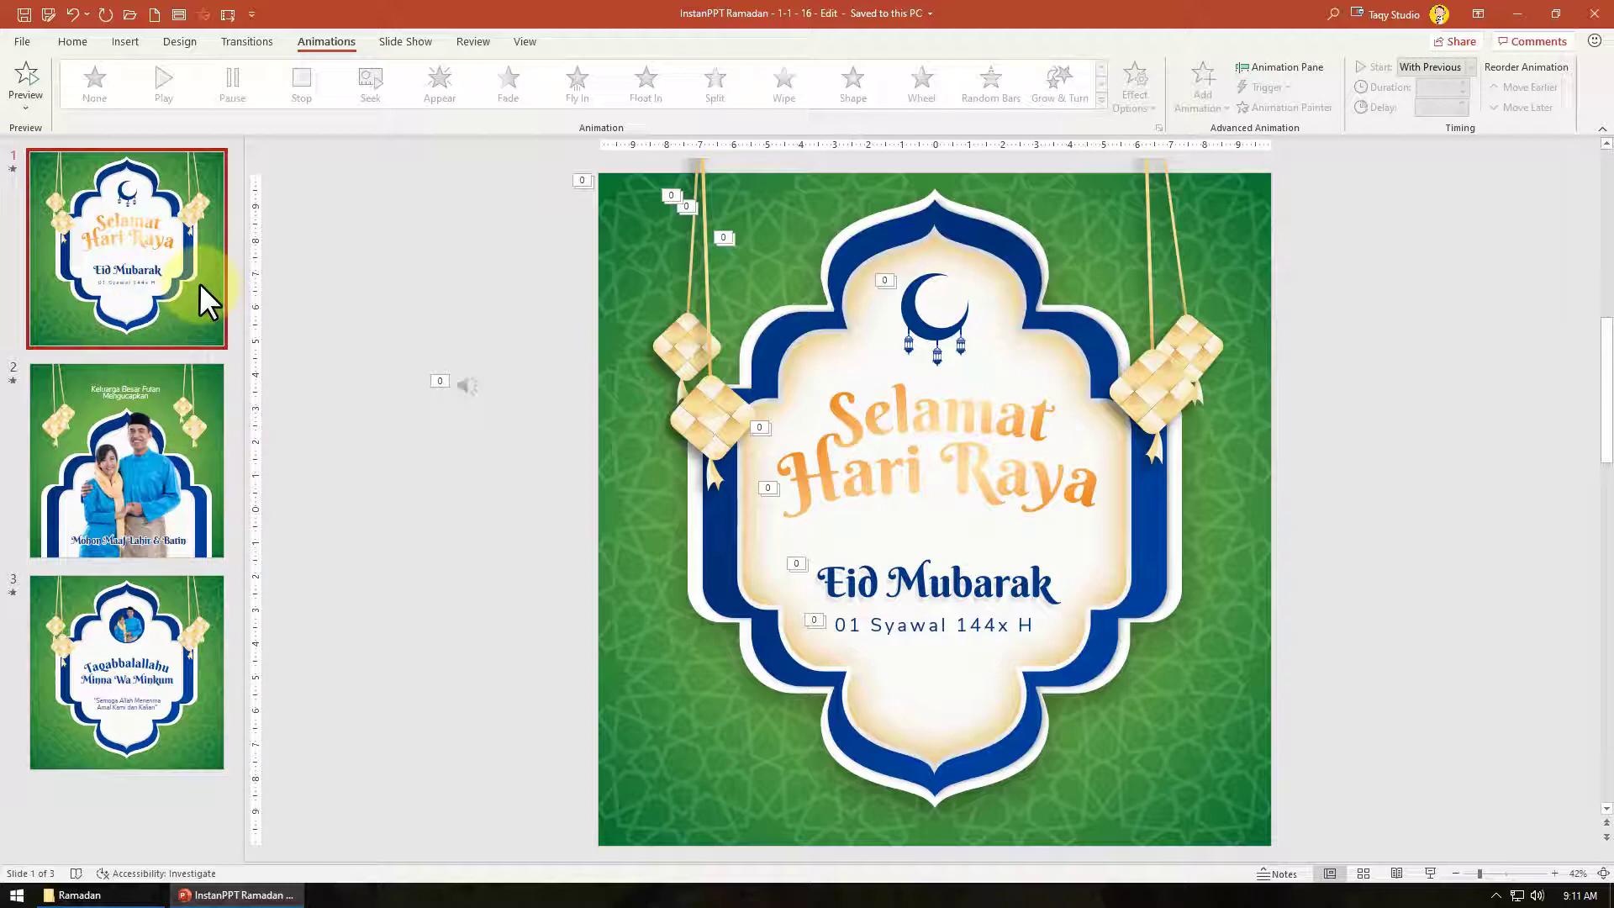
Start exporting the presentation as a video and choose the Full HD (1080p) quality.
click(22, 46)
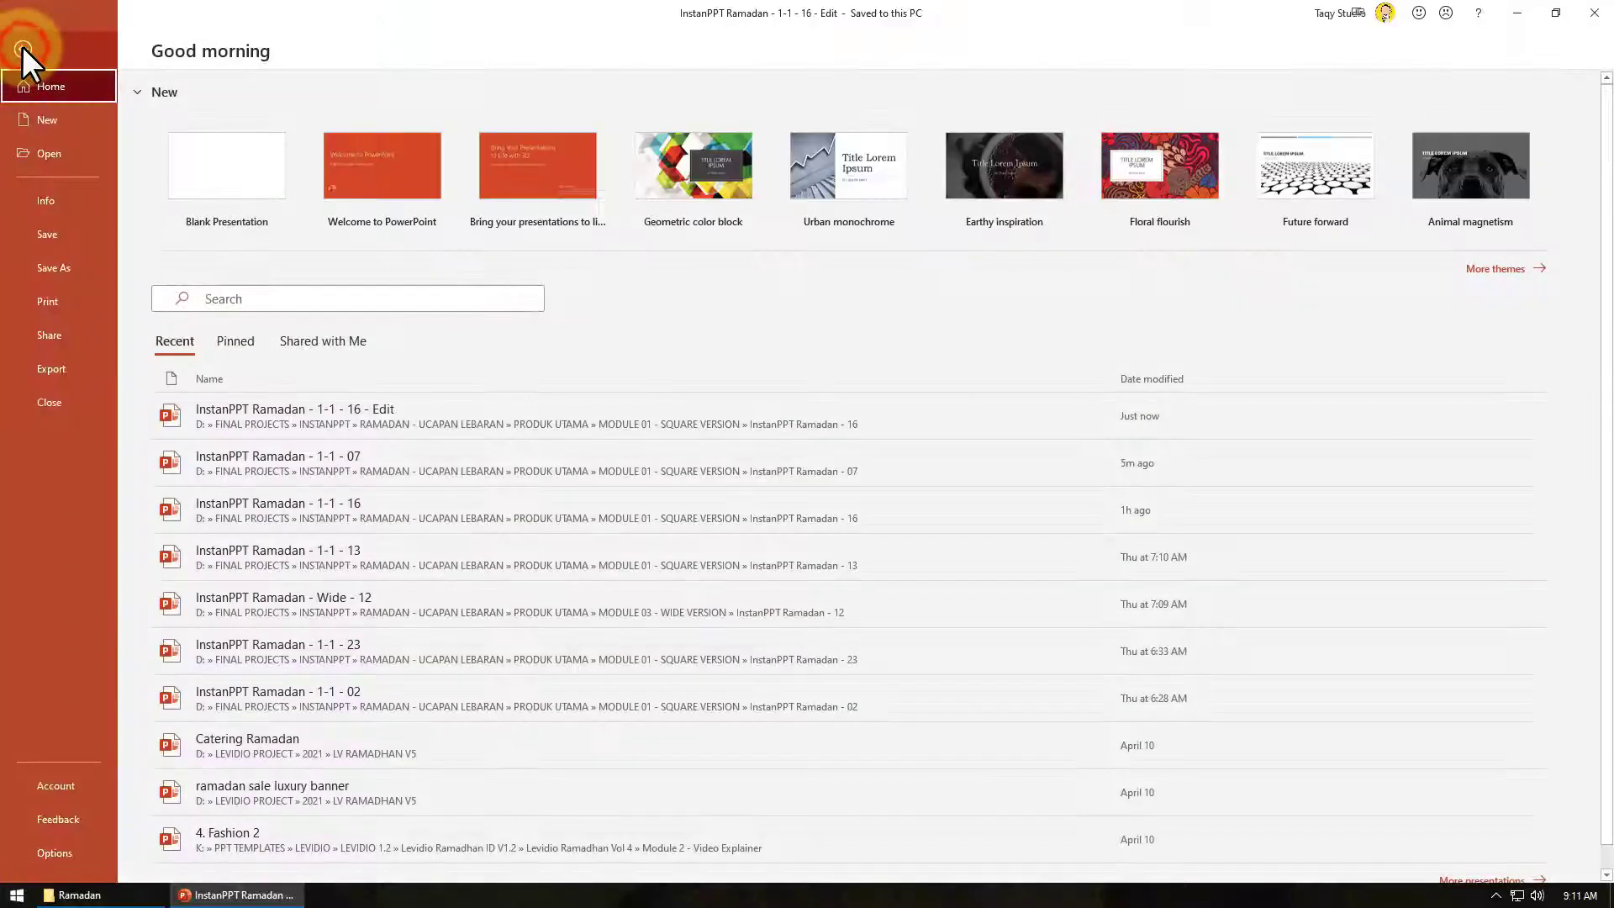
click(54, 370)
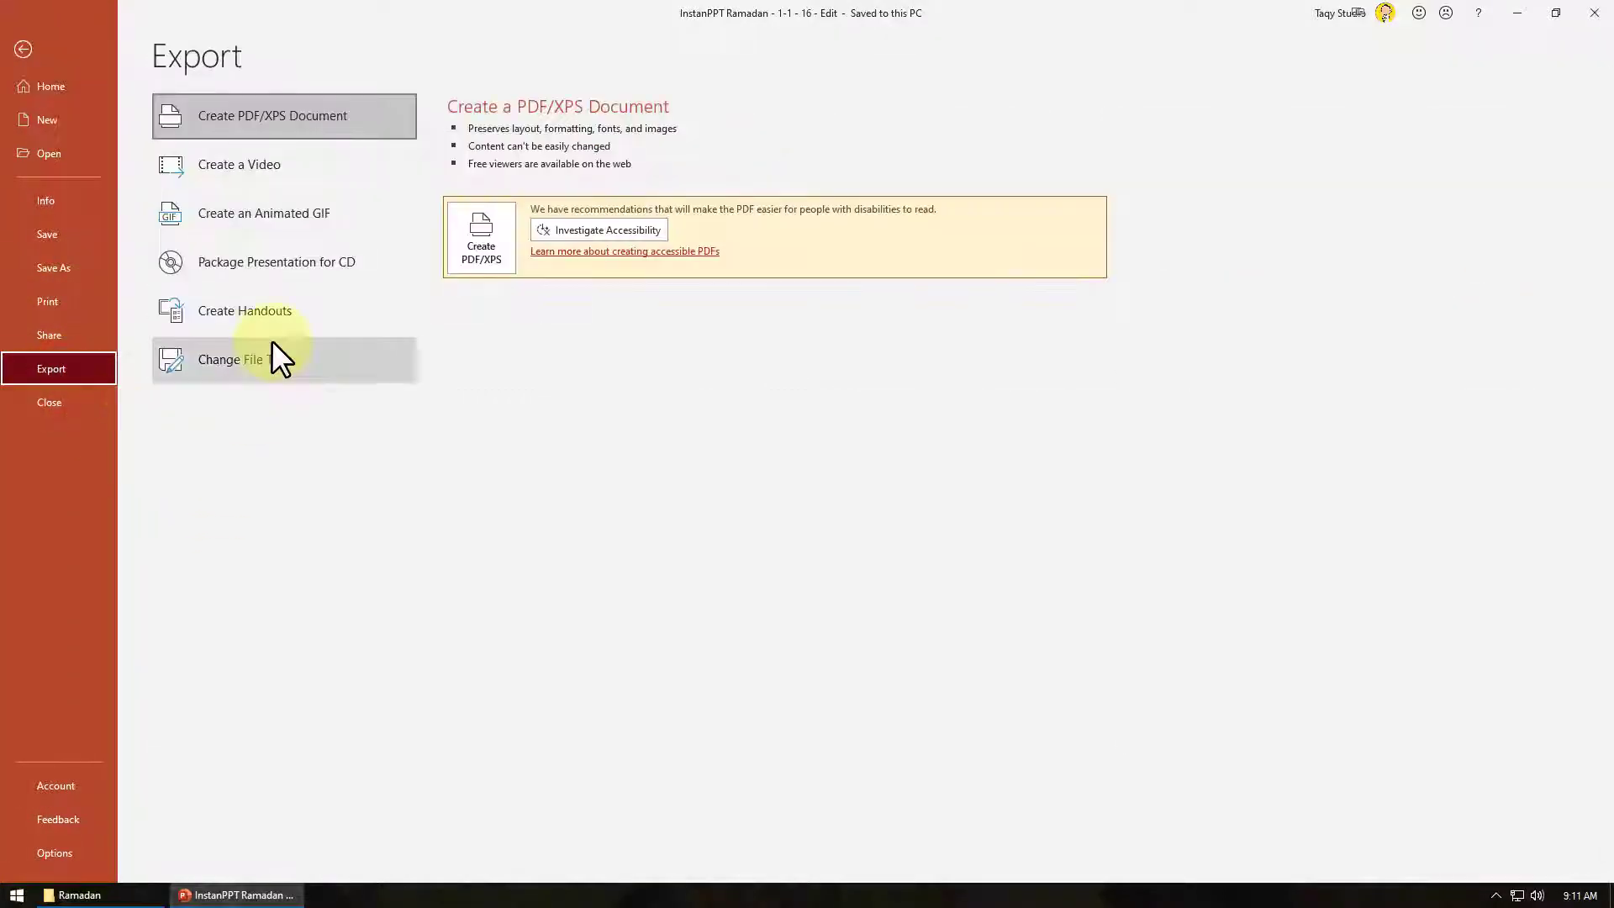
click(365, 182)
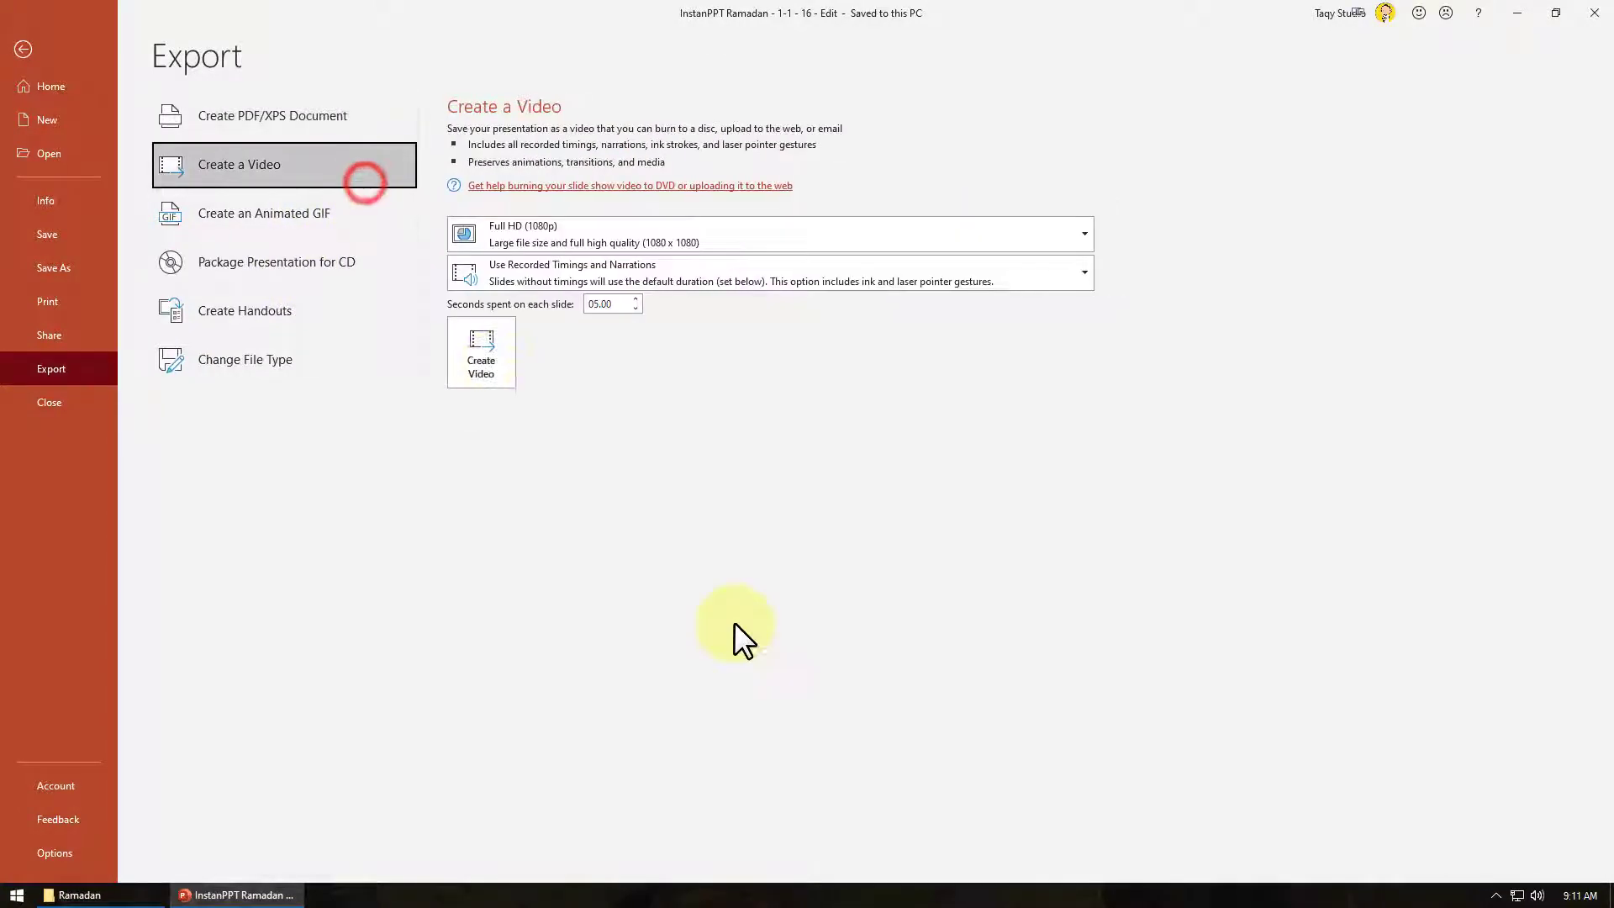
click(918, 236)
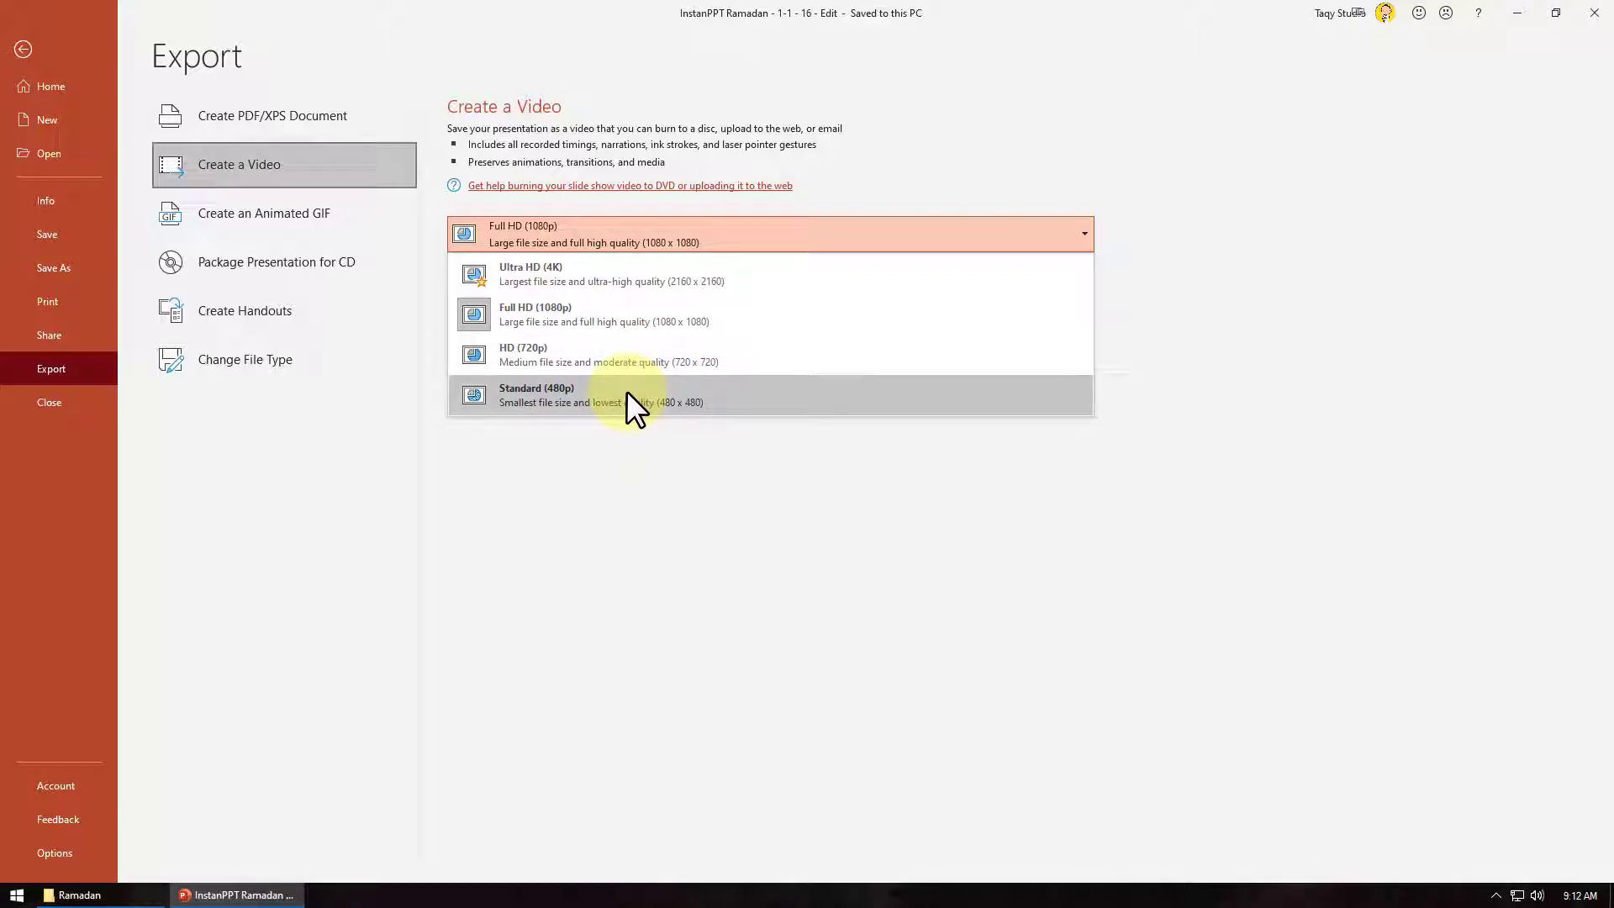
click(637, 320)
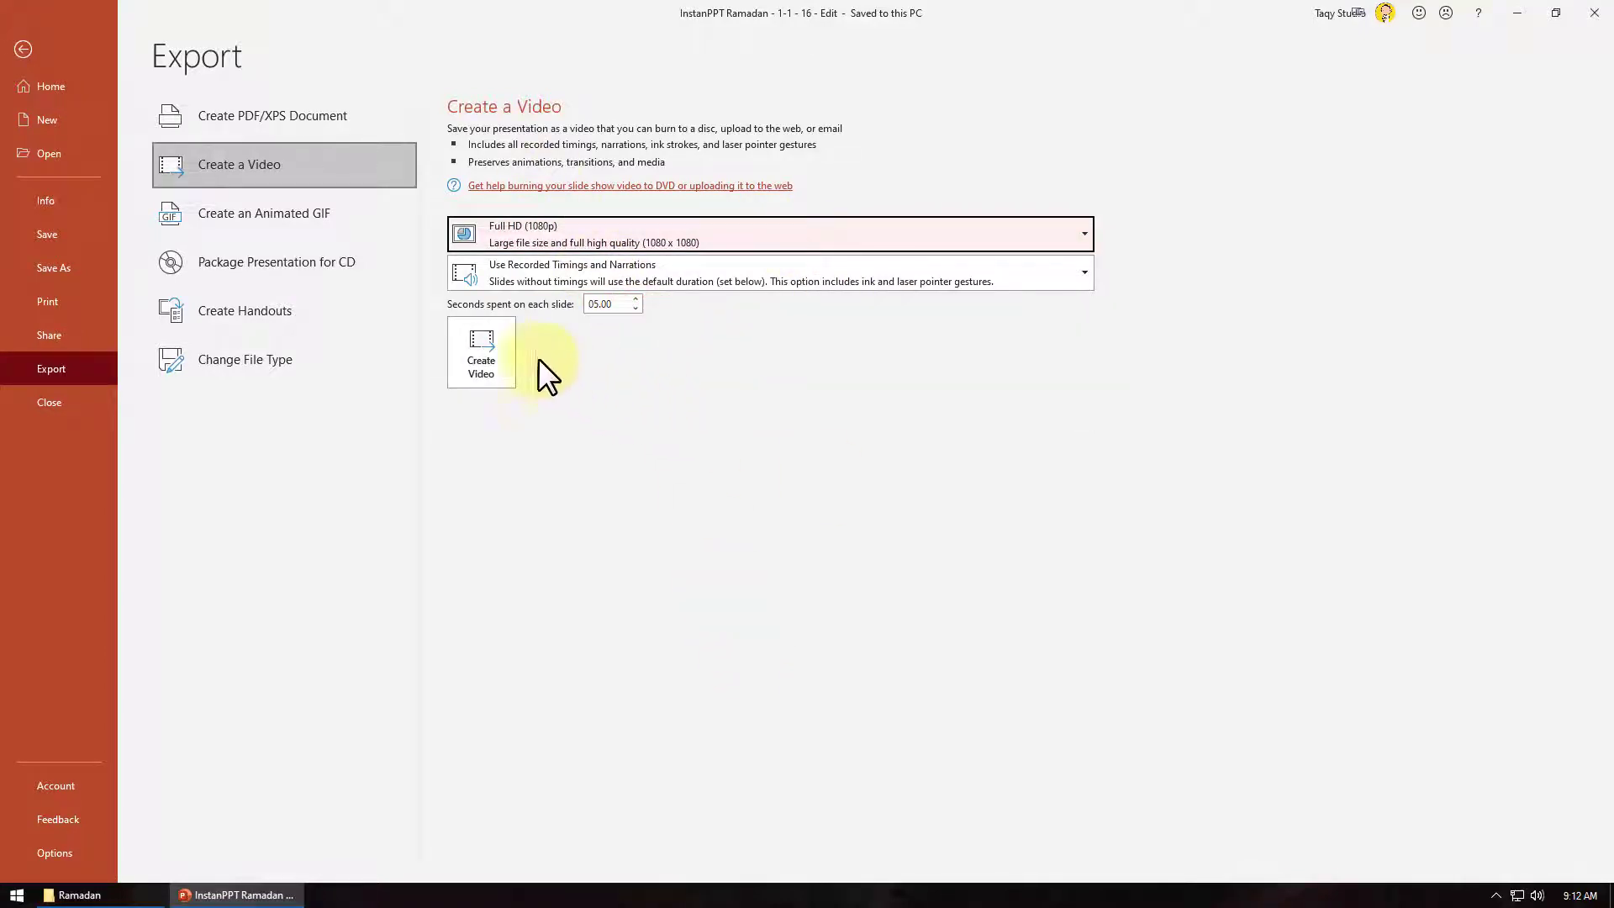
Keep recorded timings and narrations for the video and set the seconds spent on each slide to 0.
click(467, 285)
click(468, 285)
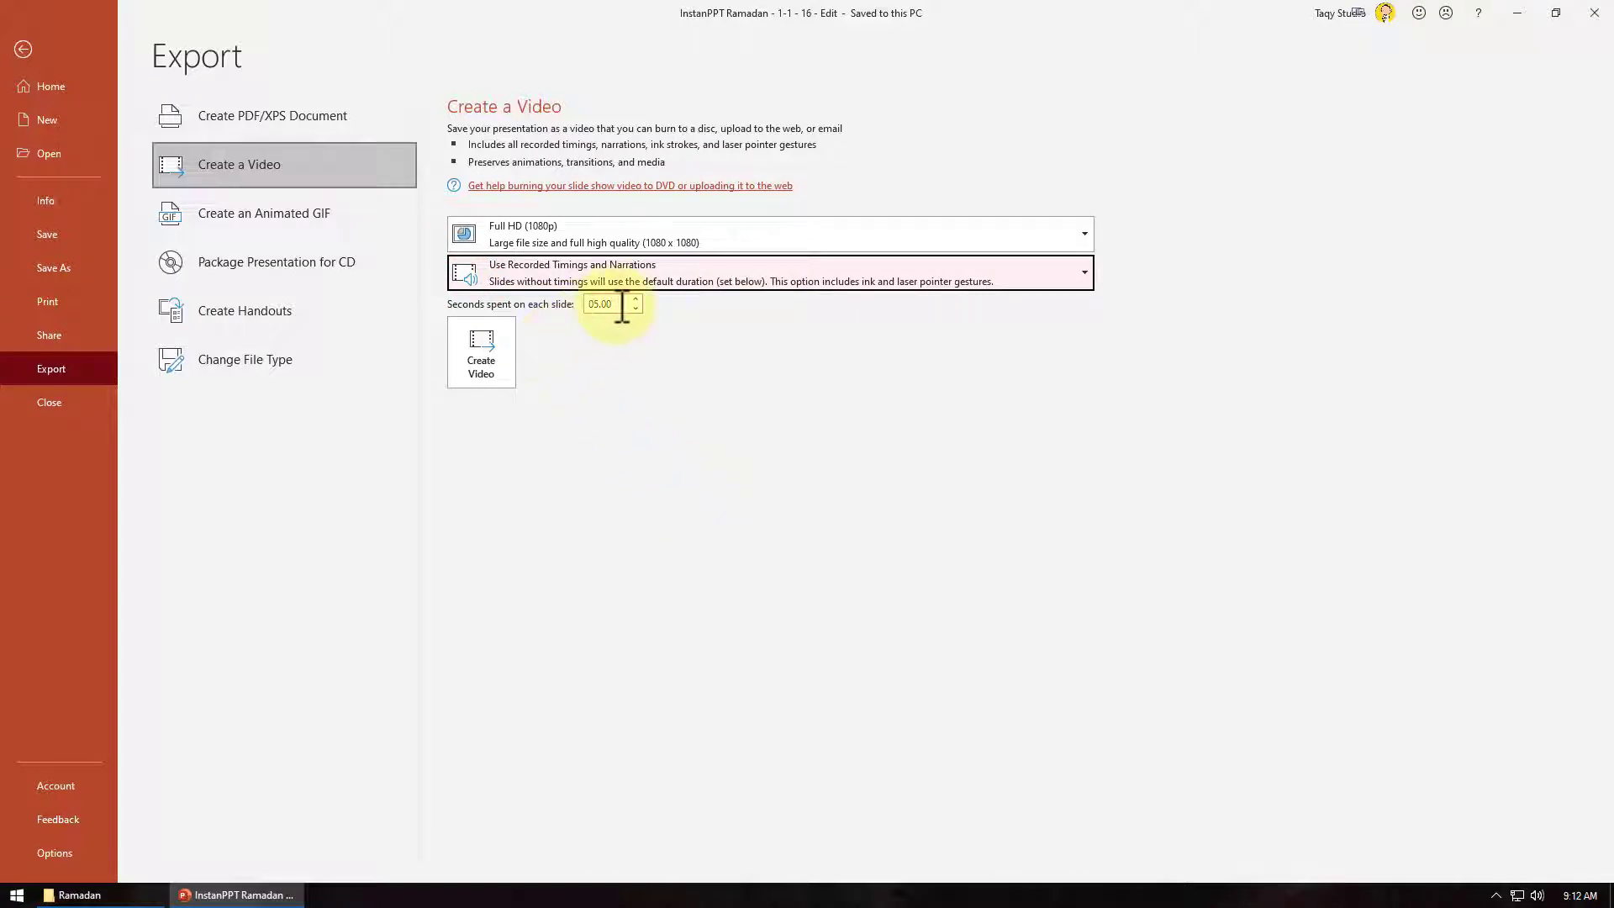
click(616, 306)
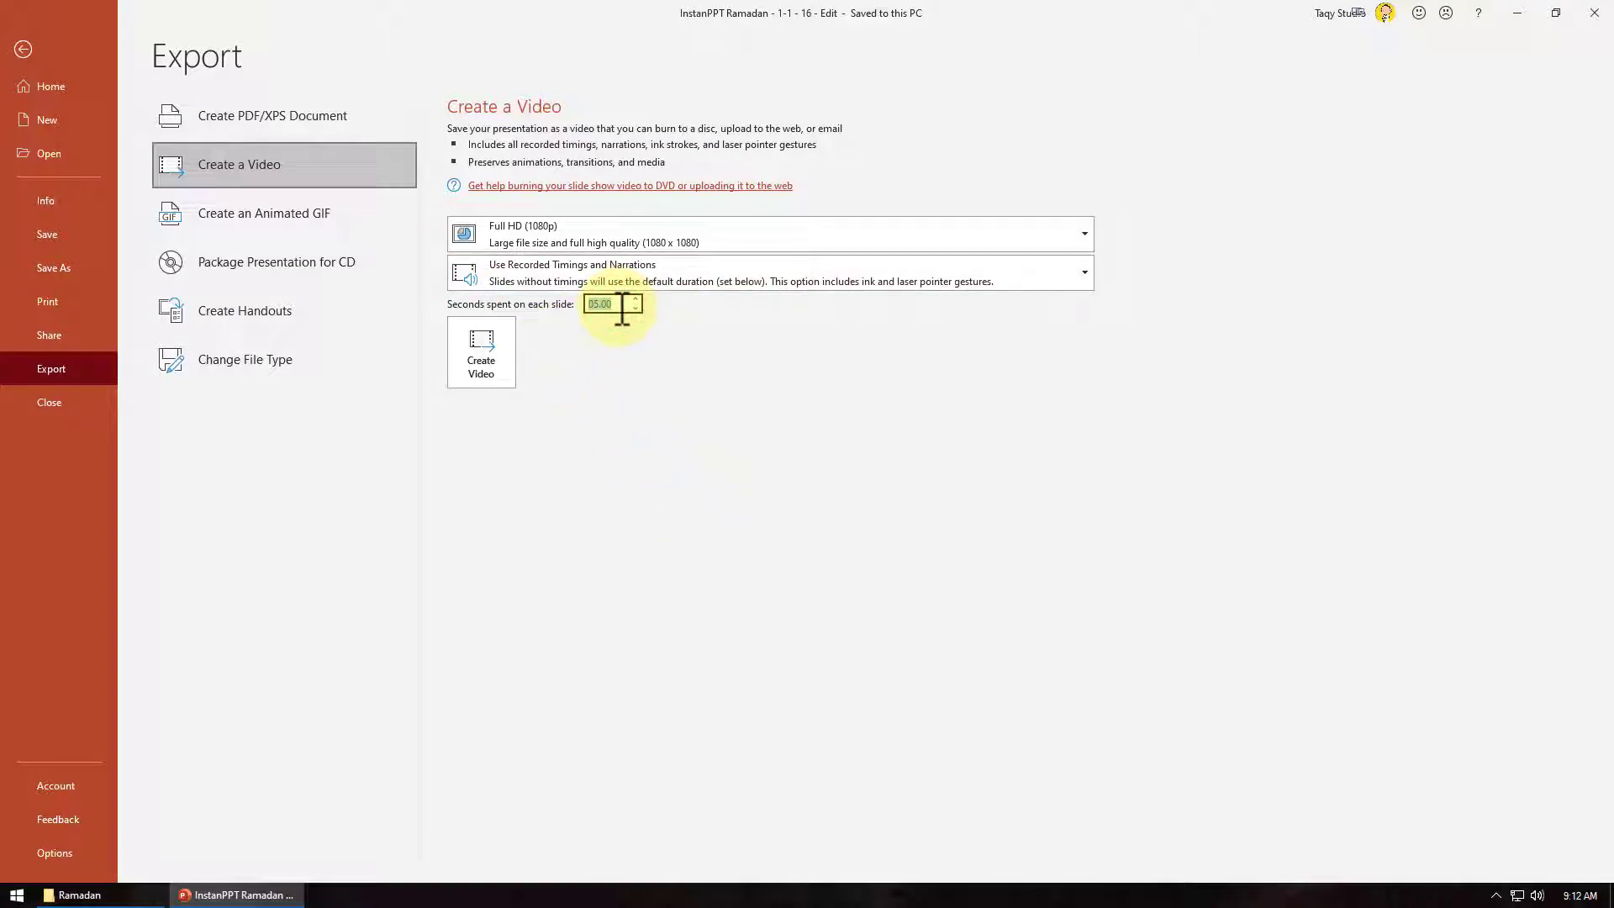
text(0)
click(824, 437)
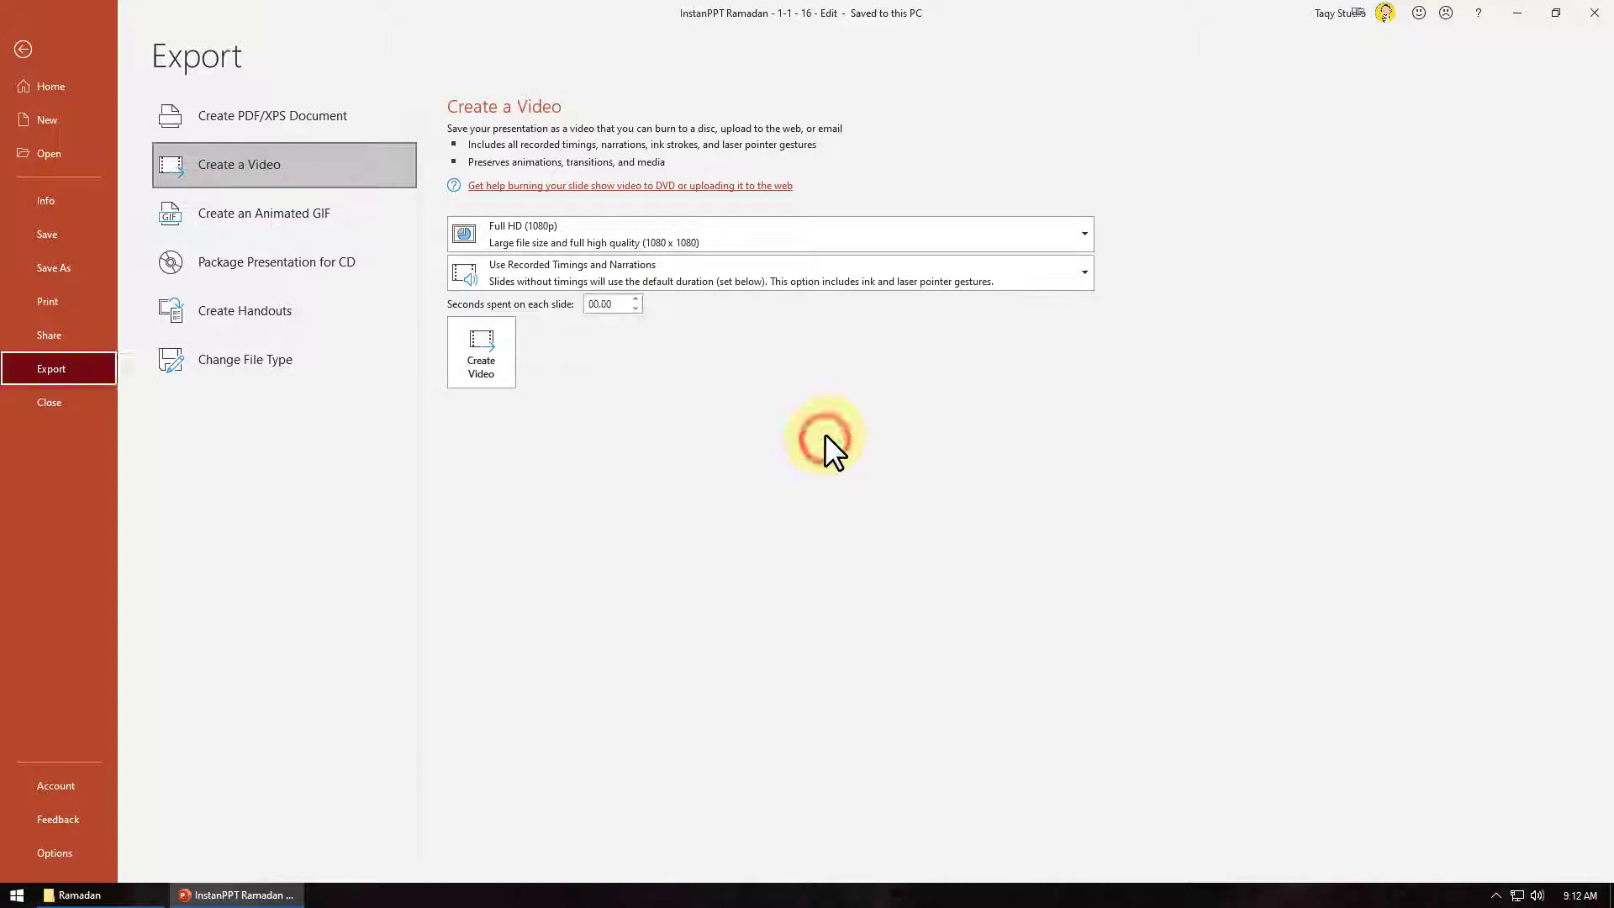
Start creating the video, choose Windows Media Video as its file type, and cancel the save.
click(484, 378)
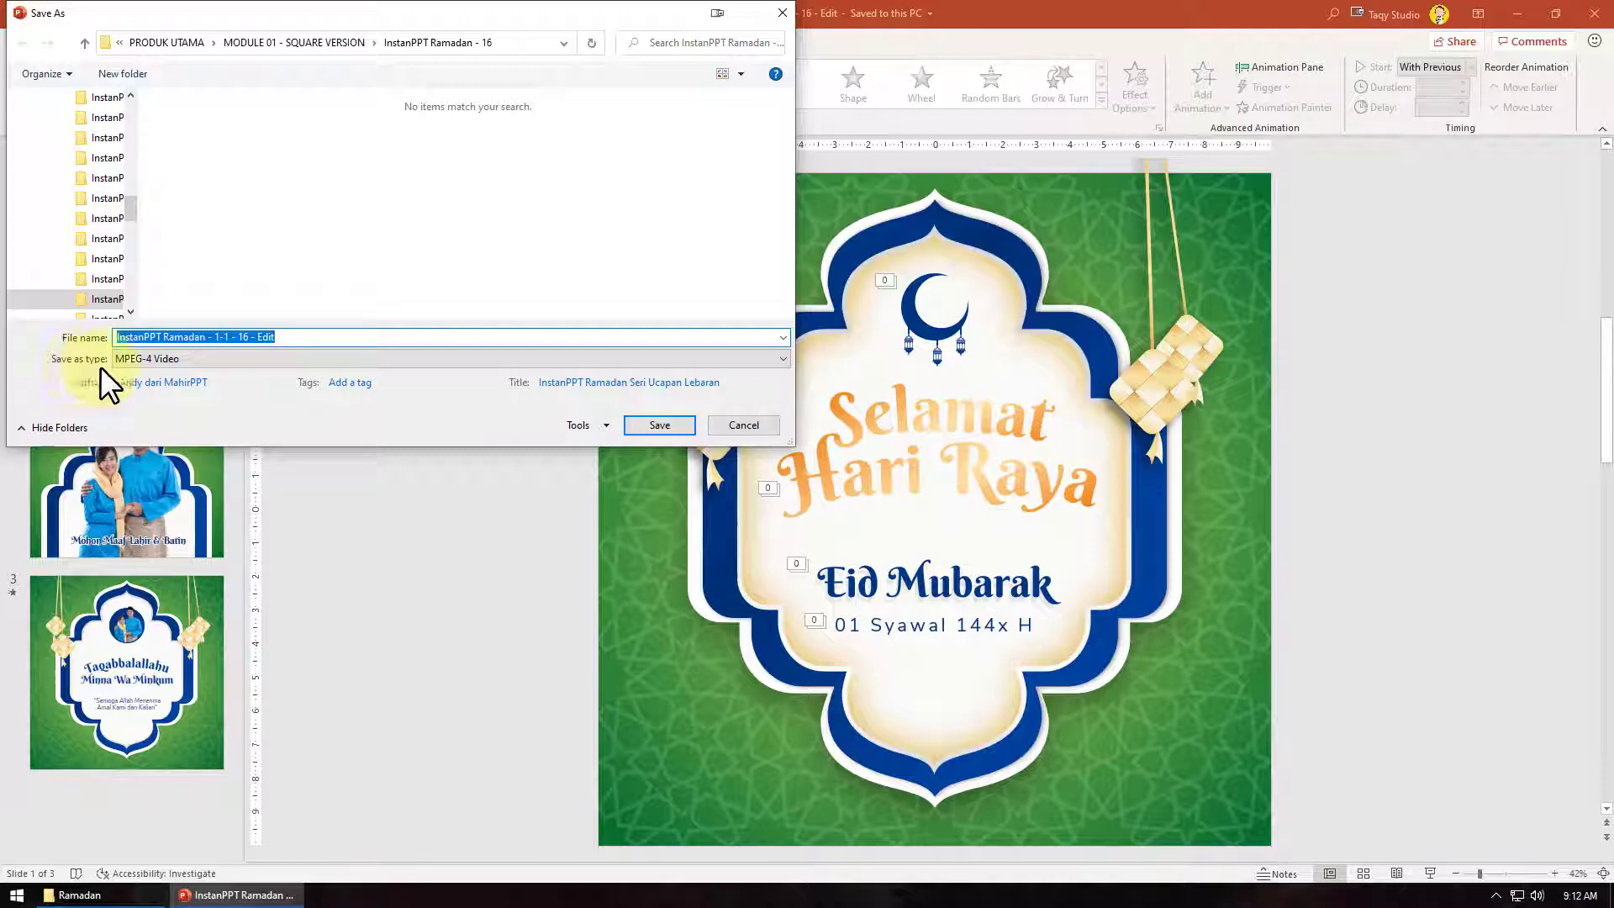
click(129, 361)
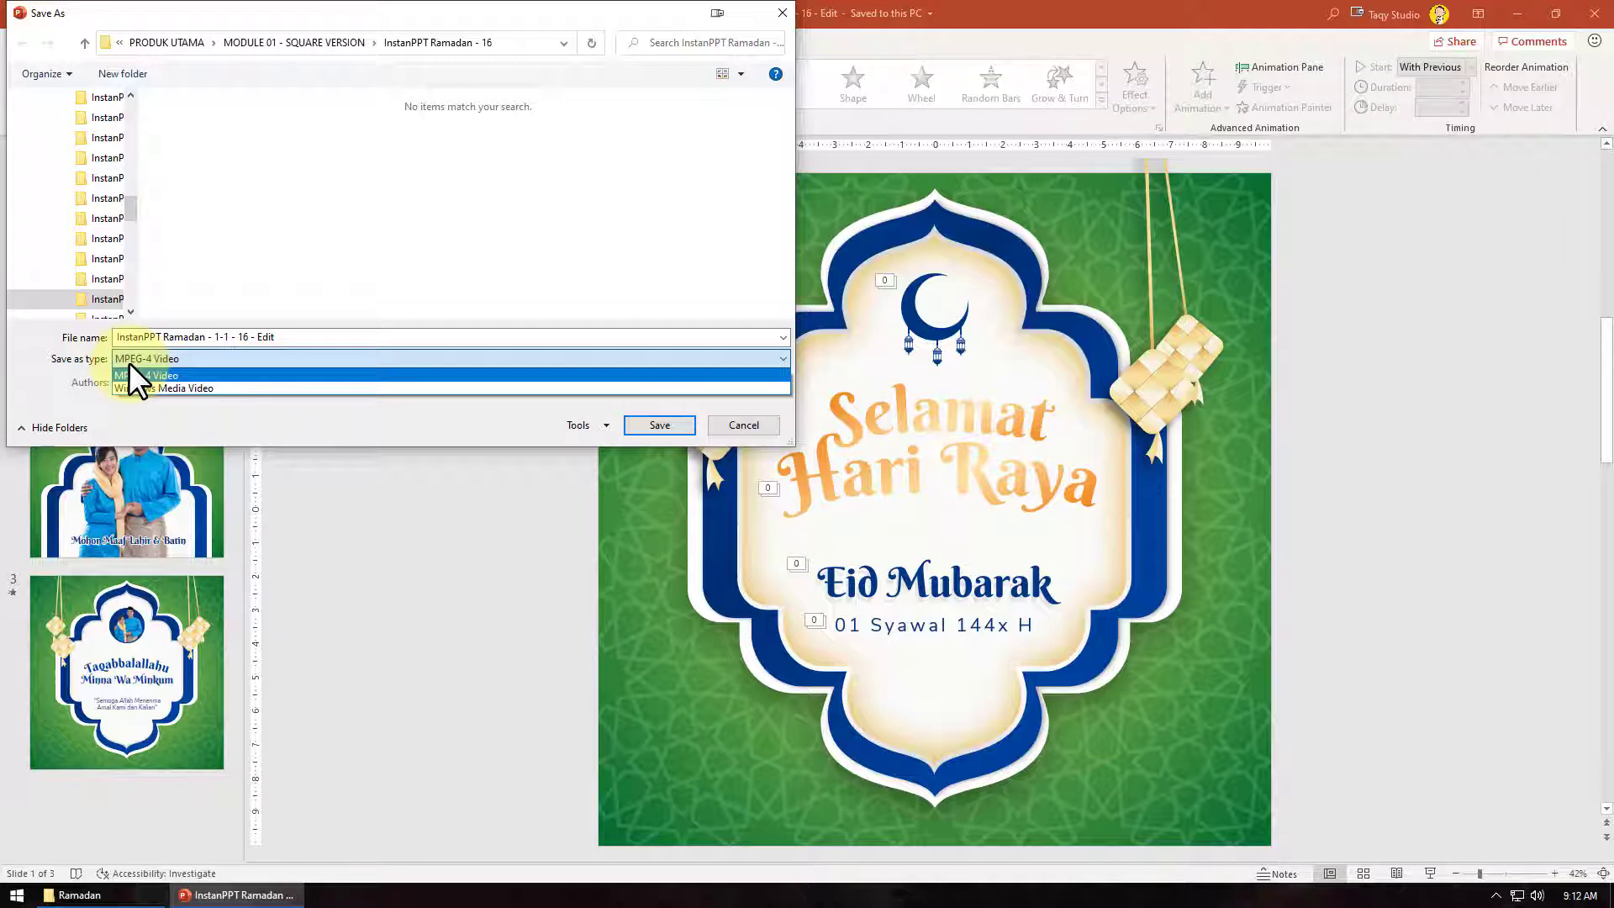
click(190, 384)
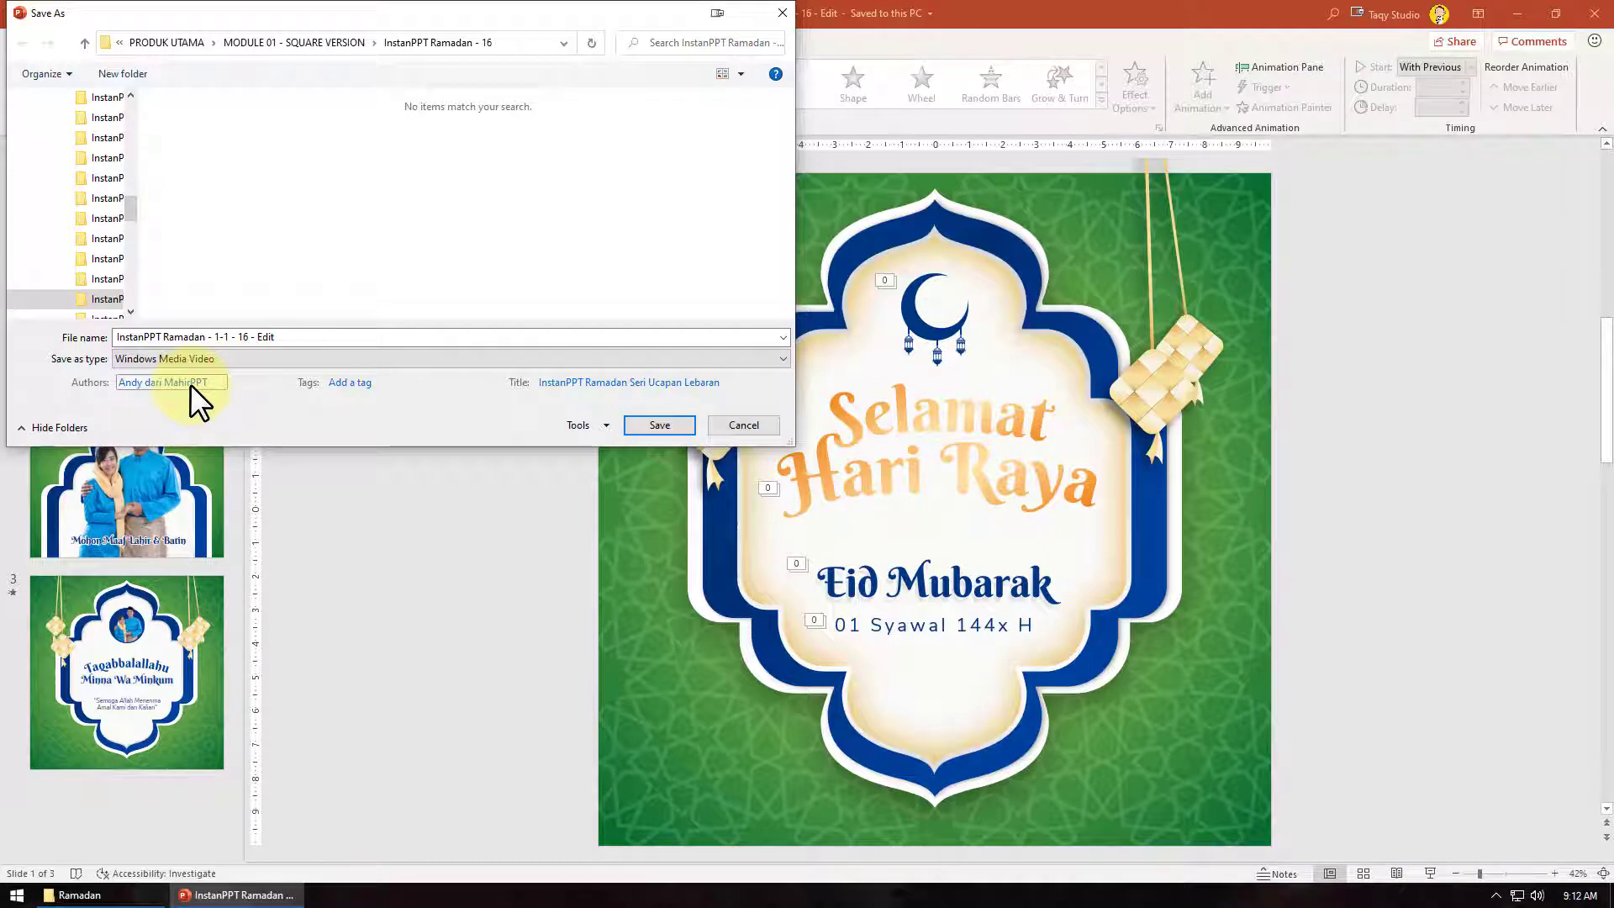
click(188, 360)
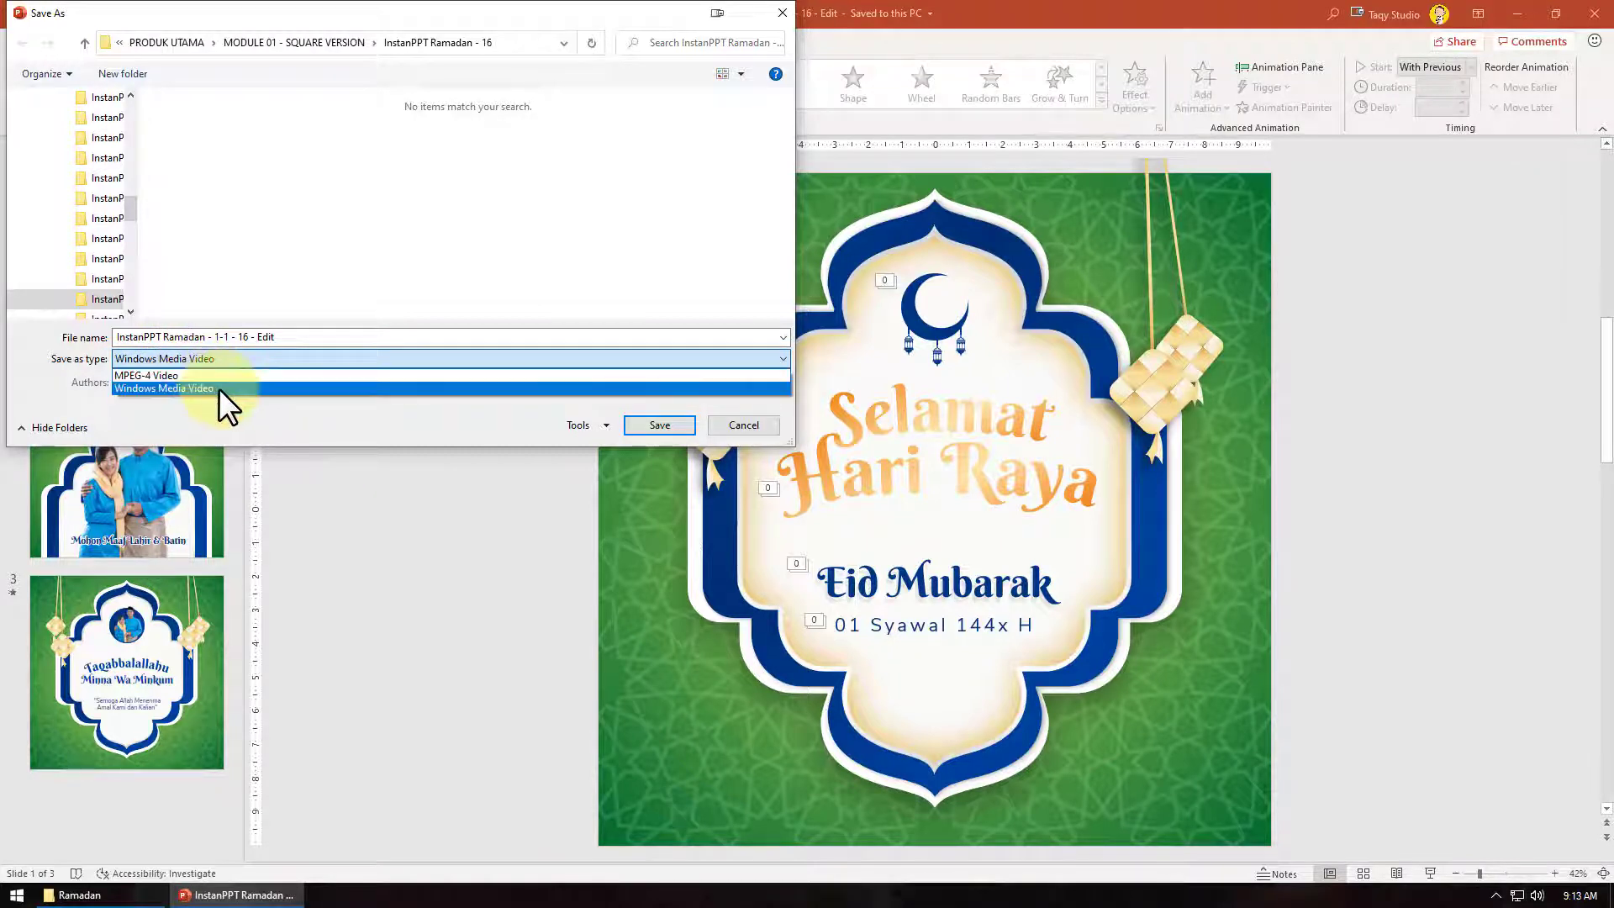
click(219, 387)
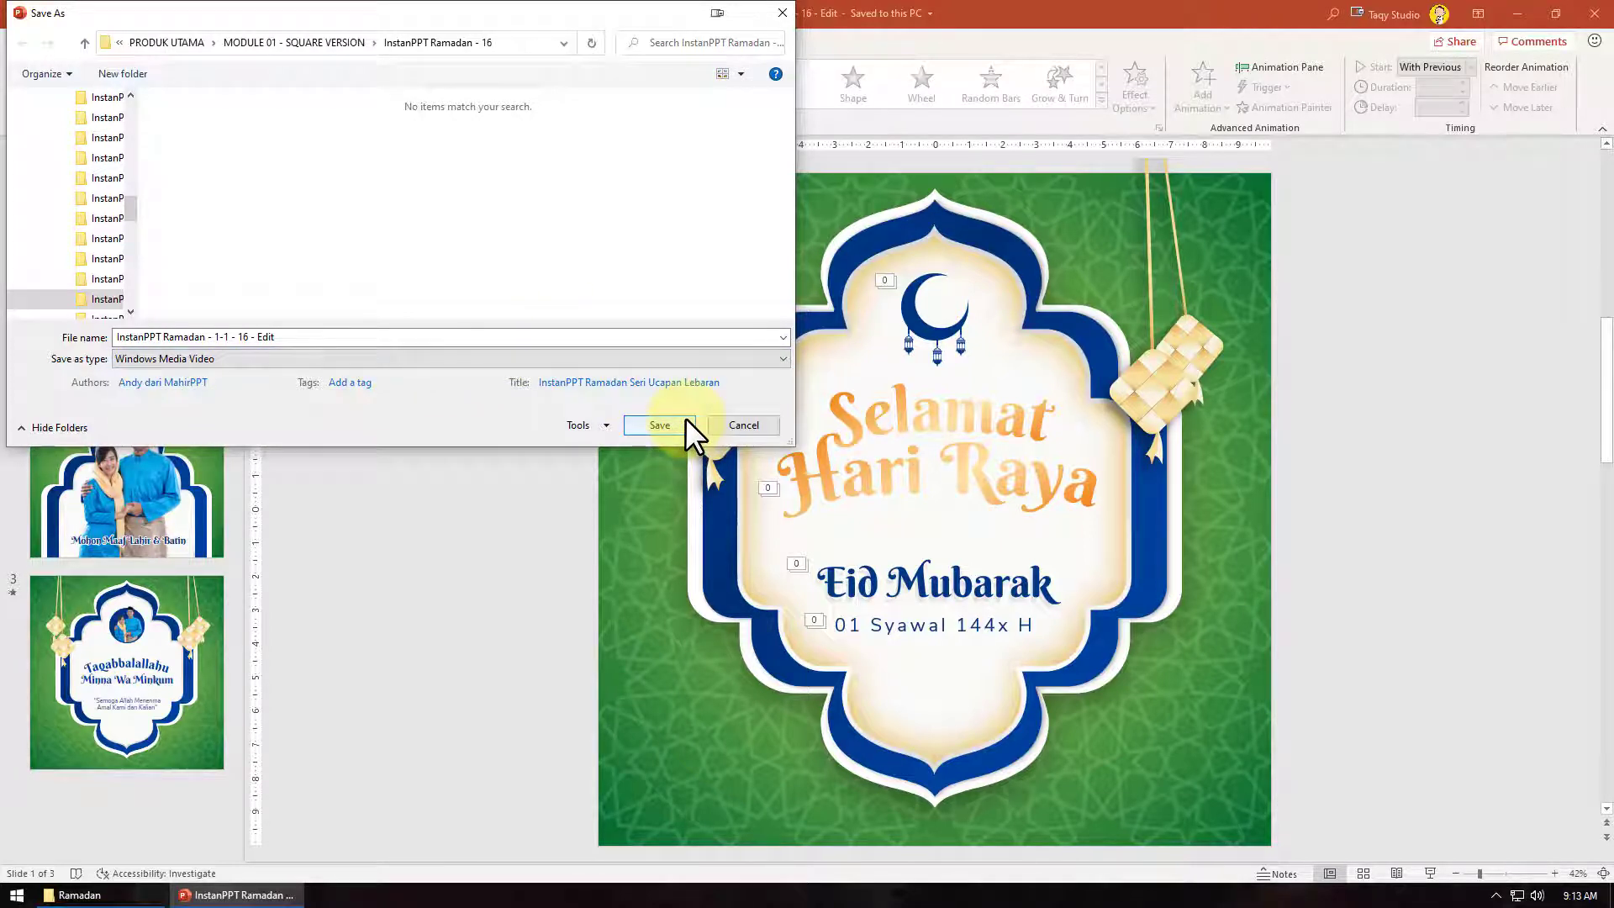
click(758, 418)
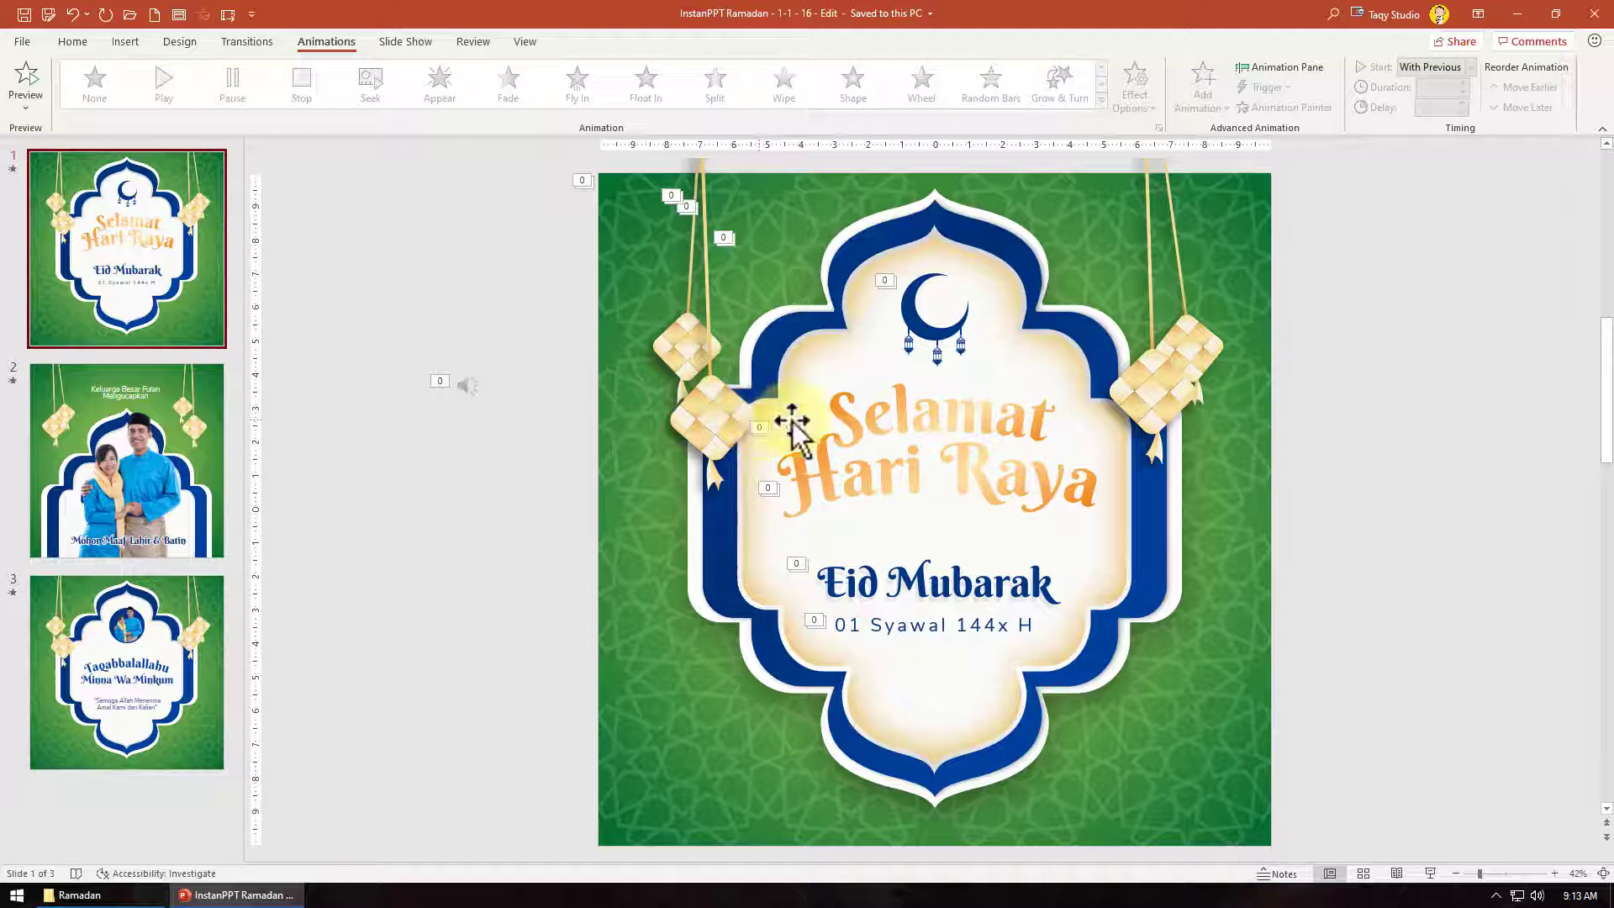
Duplicate slide 2 and remove the animations from all objects on the copy.
right_click(101, 501)
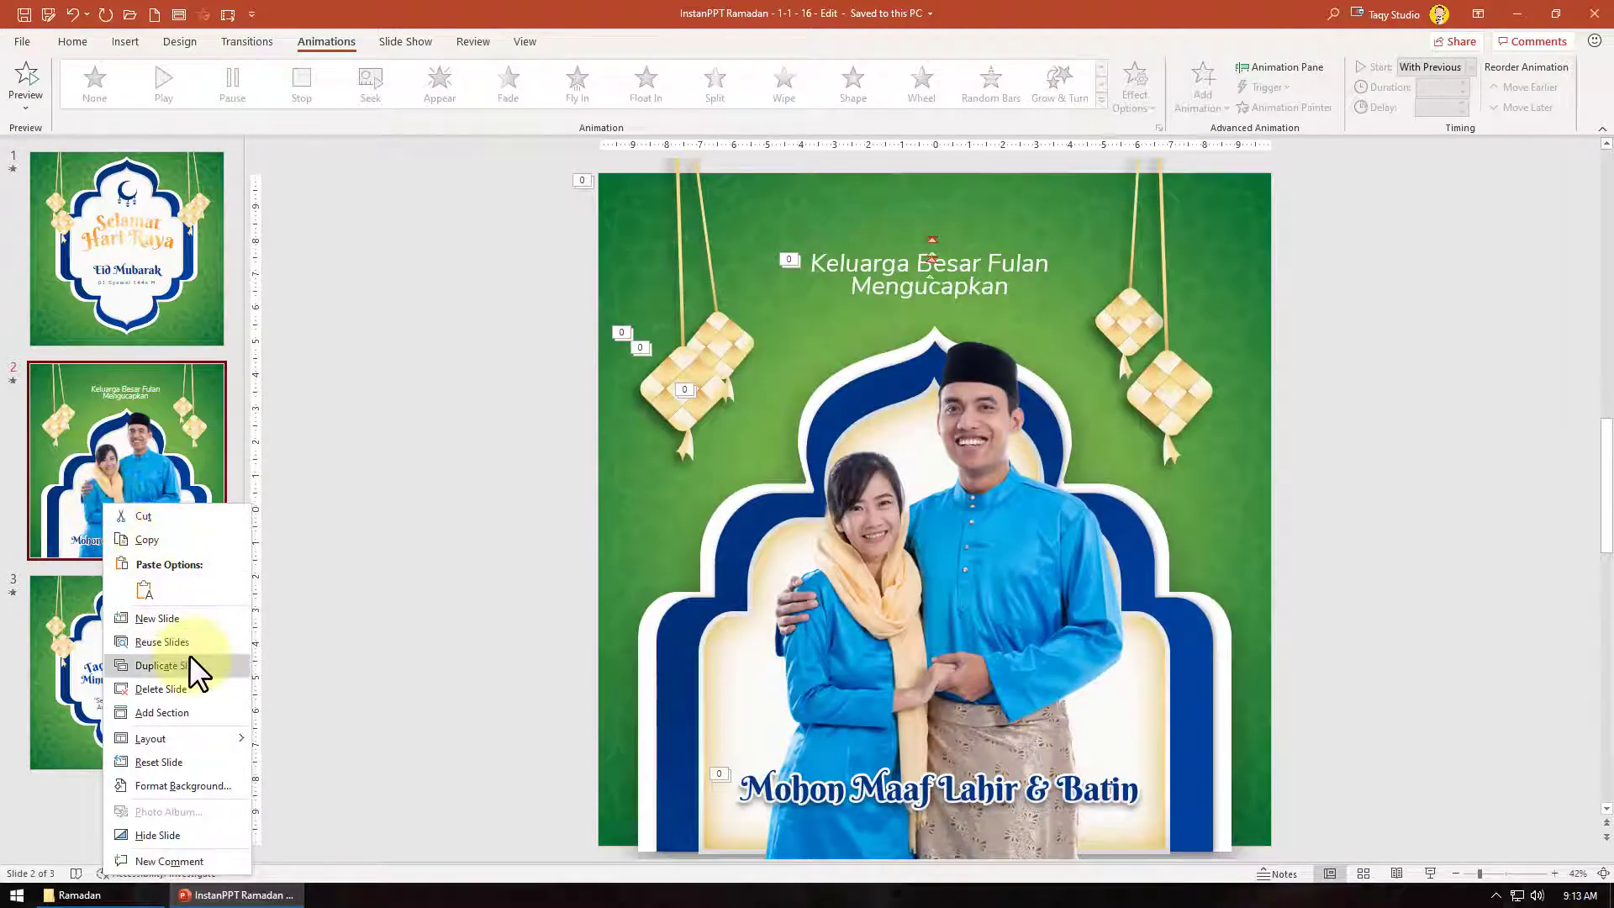
click(190, 665)
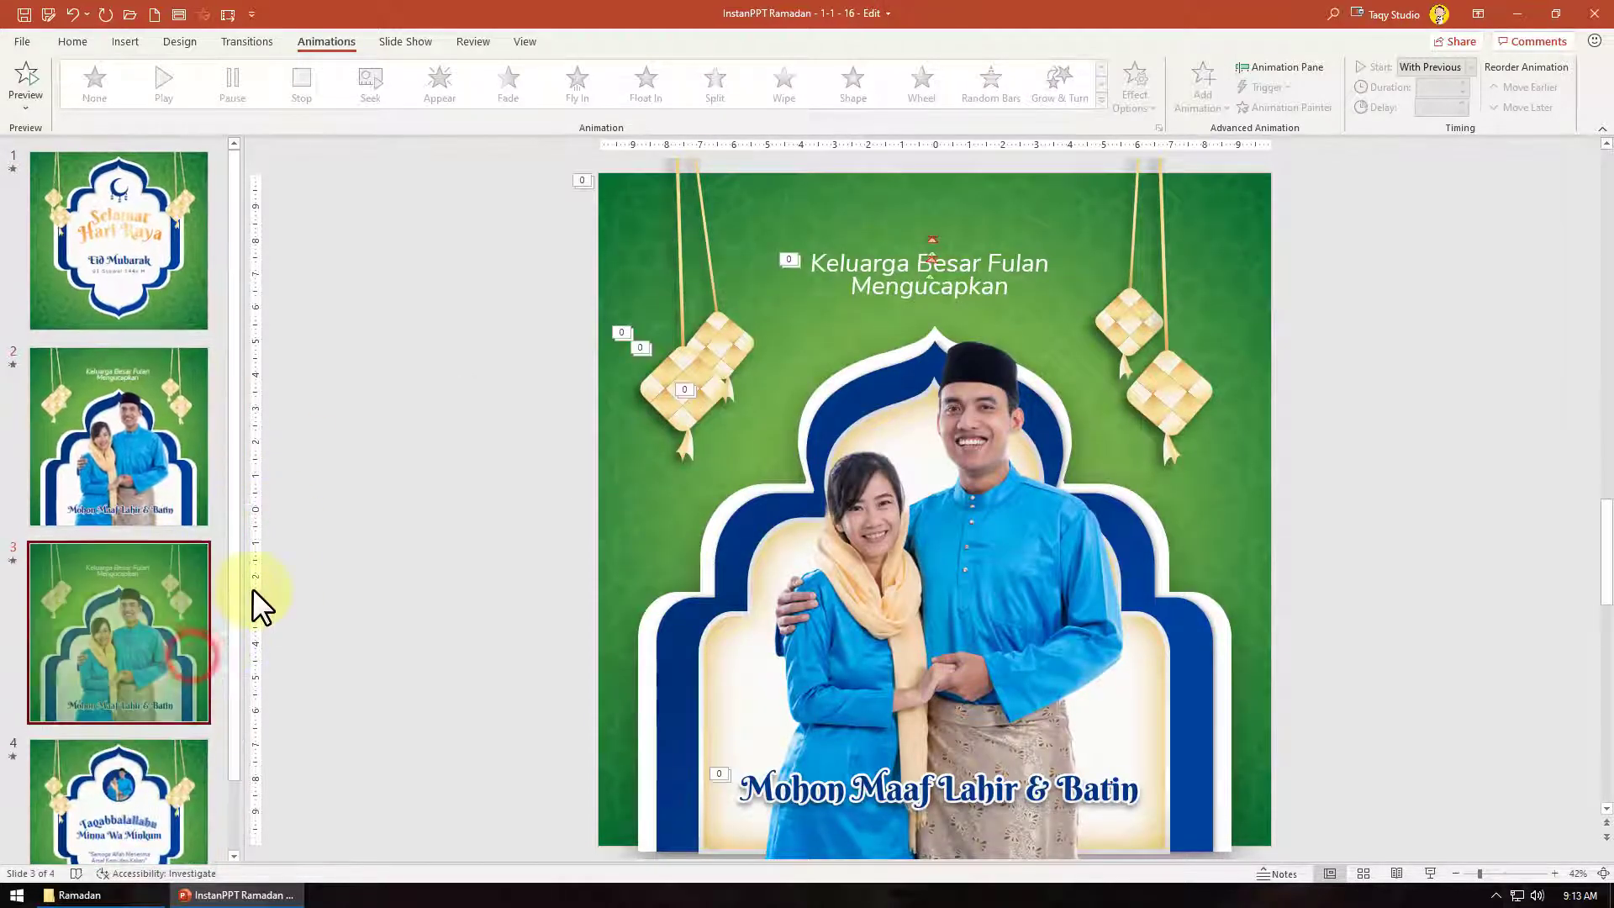
click(409, 508)
key(ctrl+a)
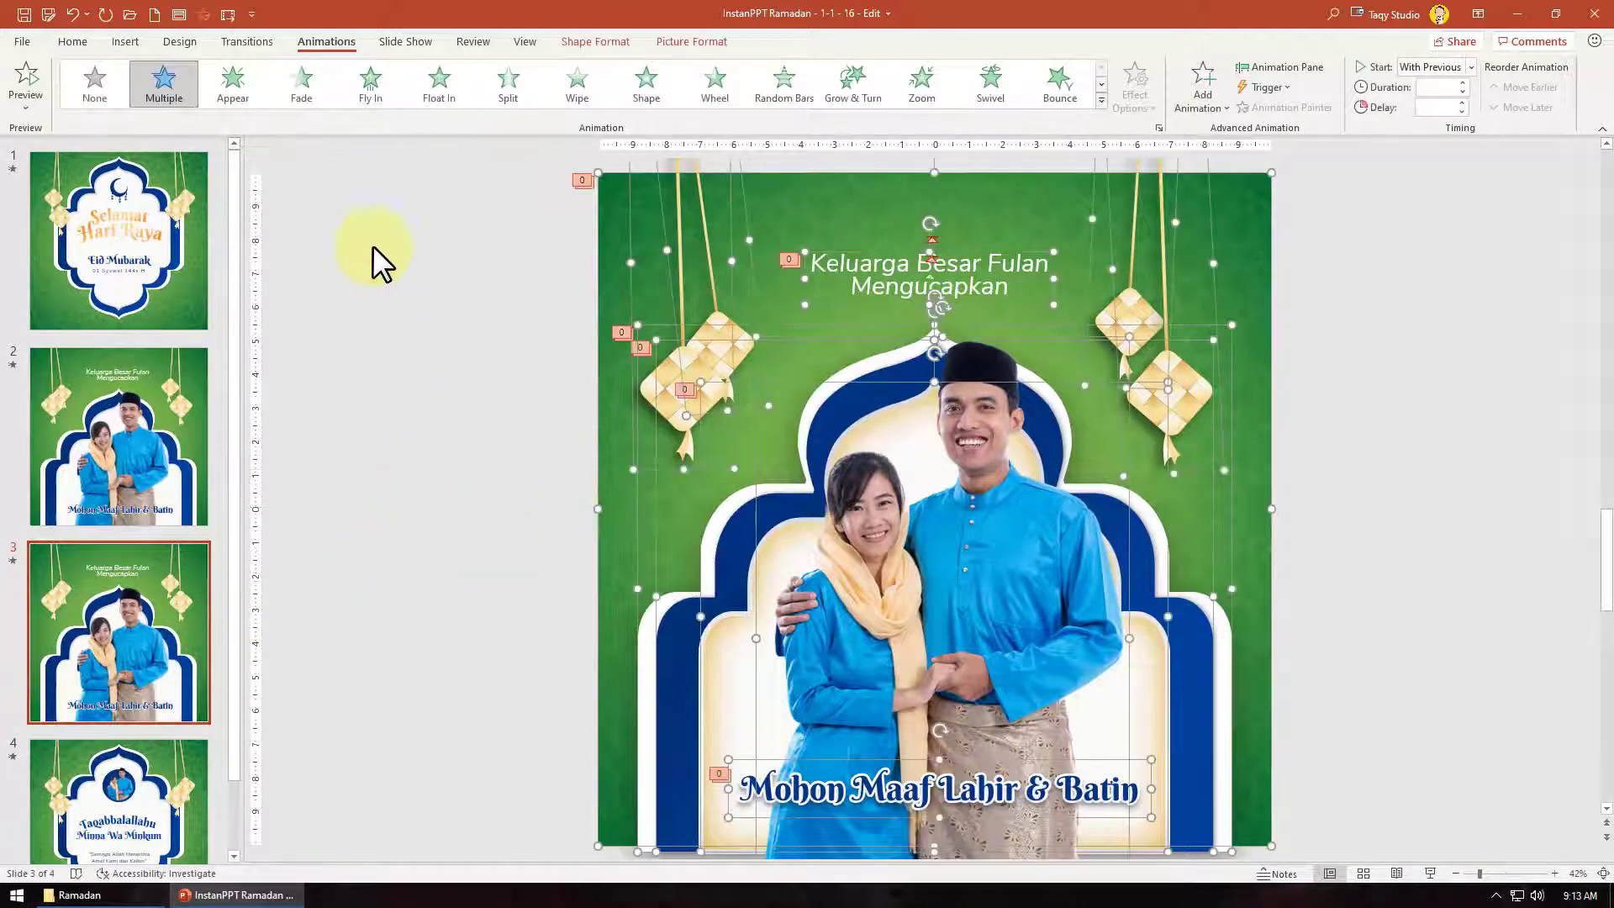
click(95, 84)
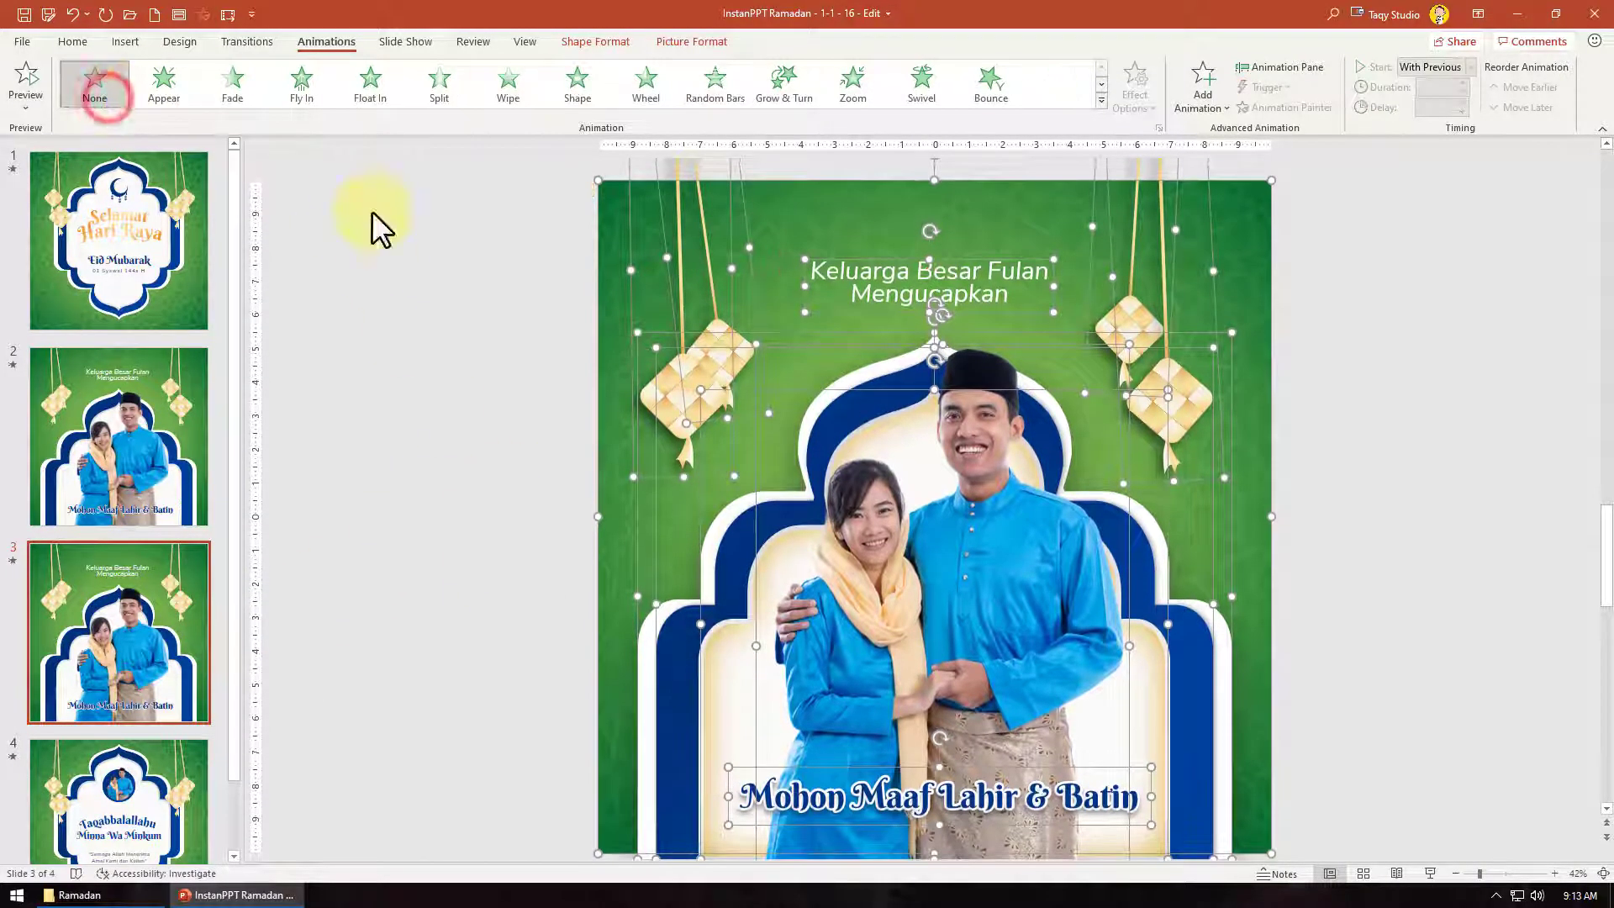
click(1373, 528)
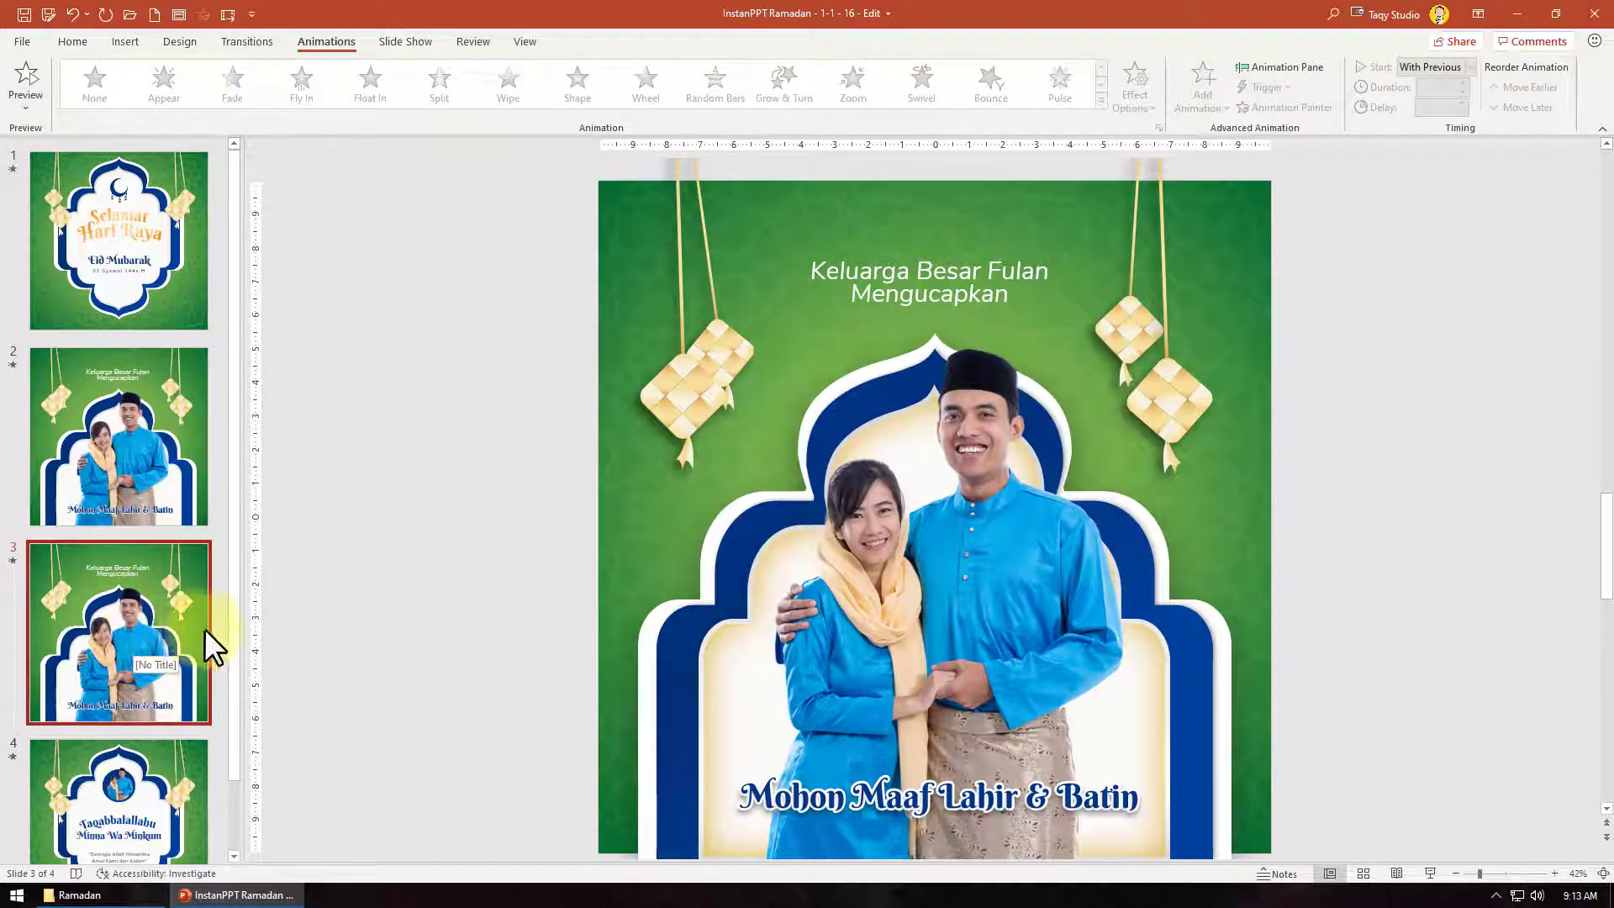
click(12, 561)
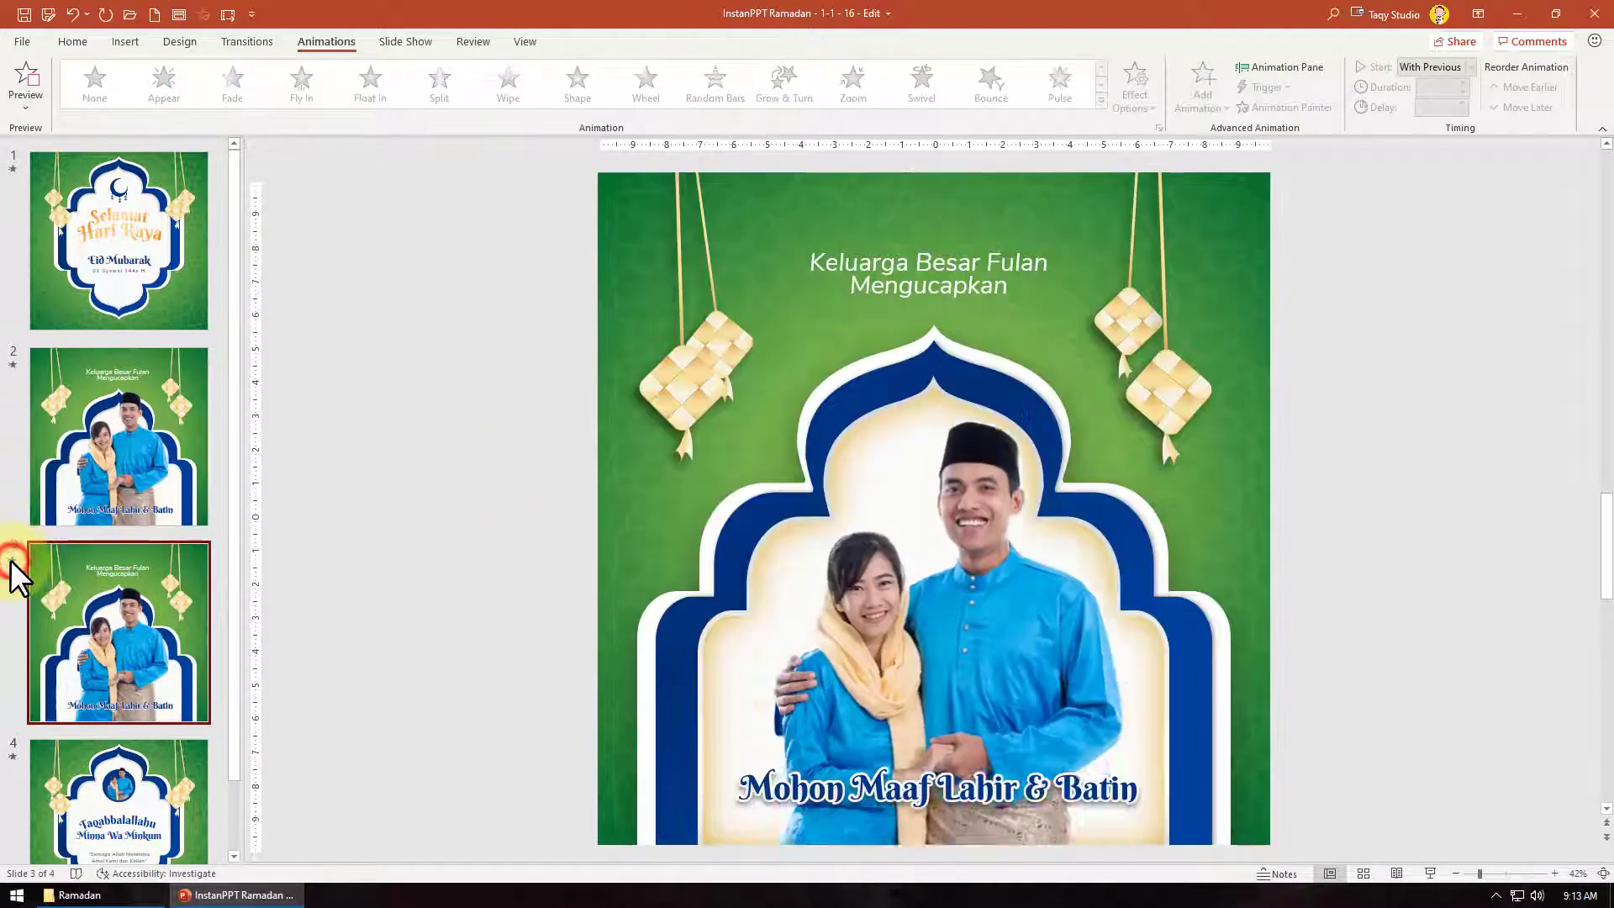
Paste a picture copy of the couple photo on slide 3 and move it past the slide's right edge.
click(987, 580)
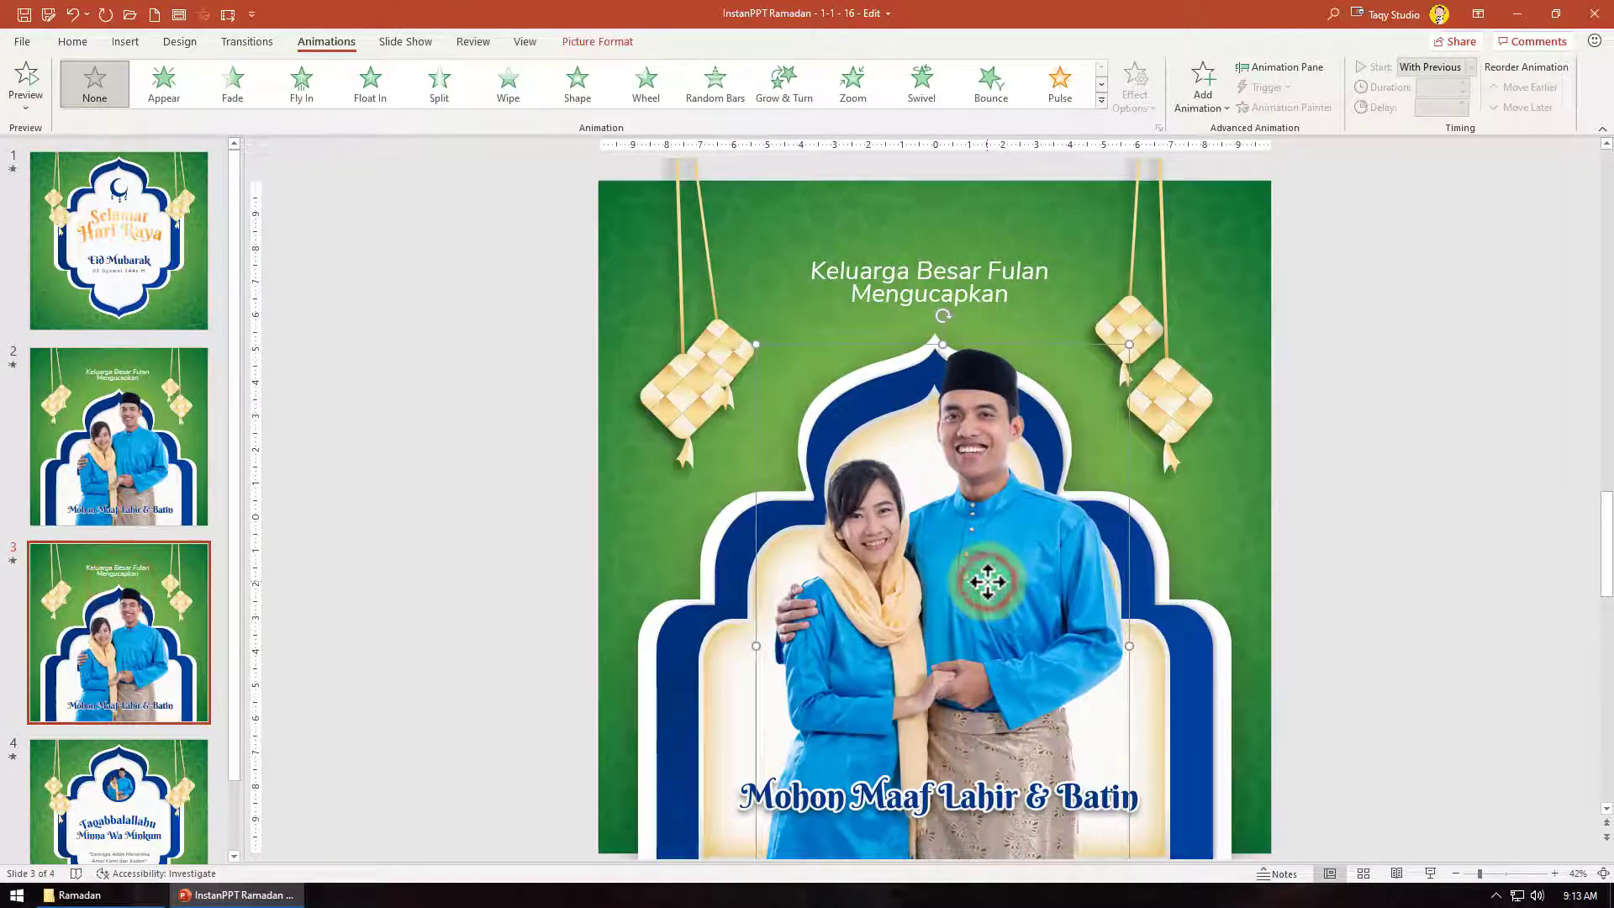
right_click(566, 467)
click(631, 517)
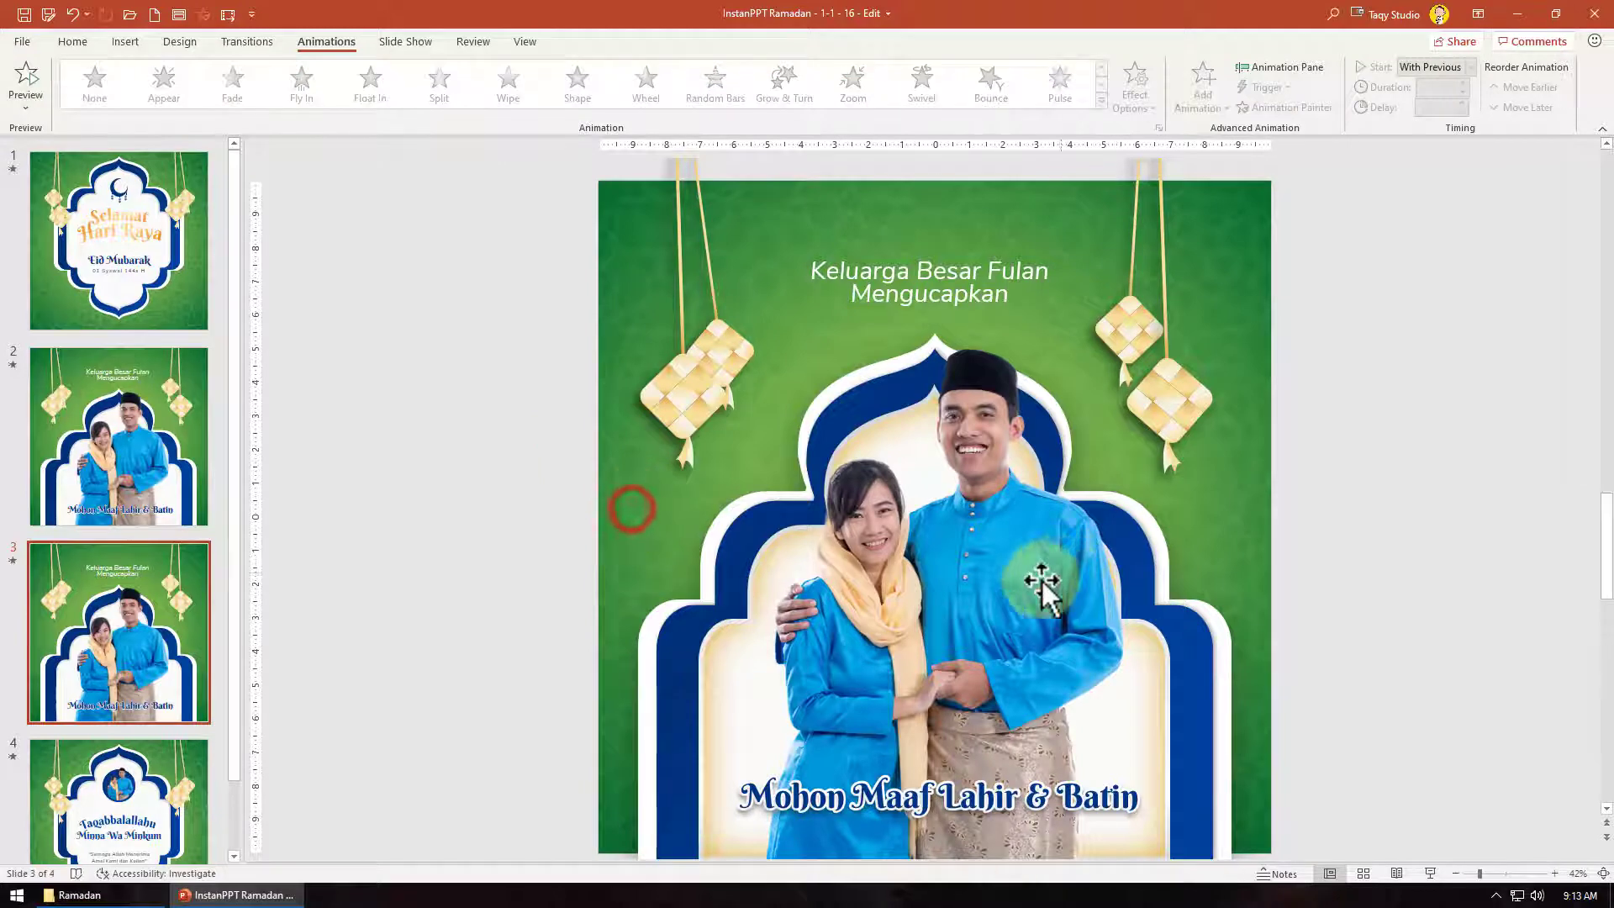
drag(992, 540, 1385, 572)
Hide the original couple photo, Picture Placeholder 4, and move the pasted picture into the arch on slide 3.
click(990, 540)
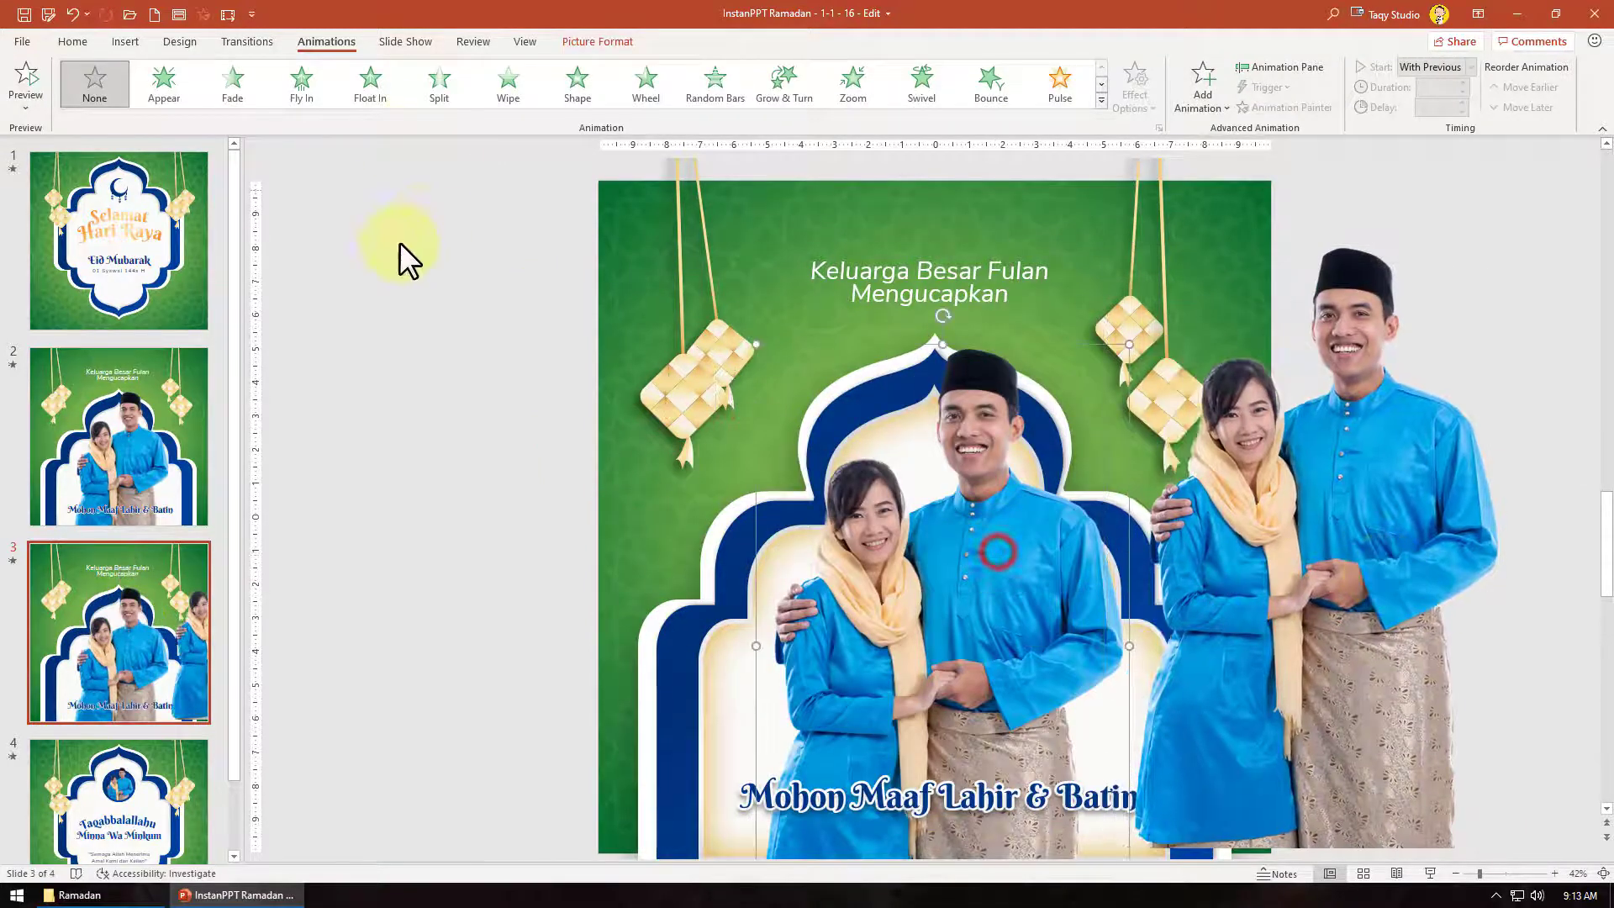
click(82, 44)
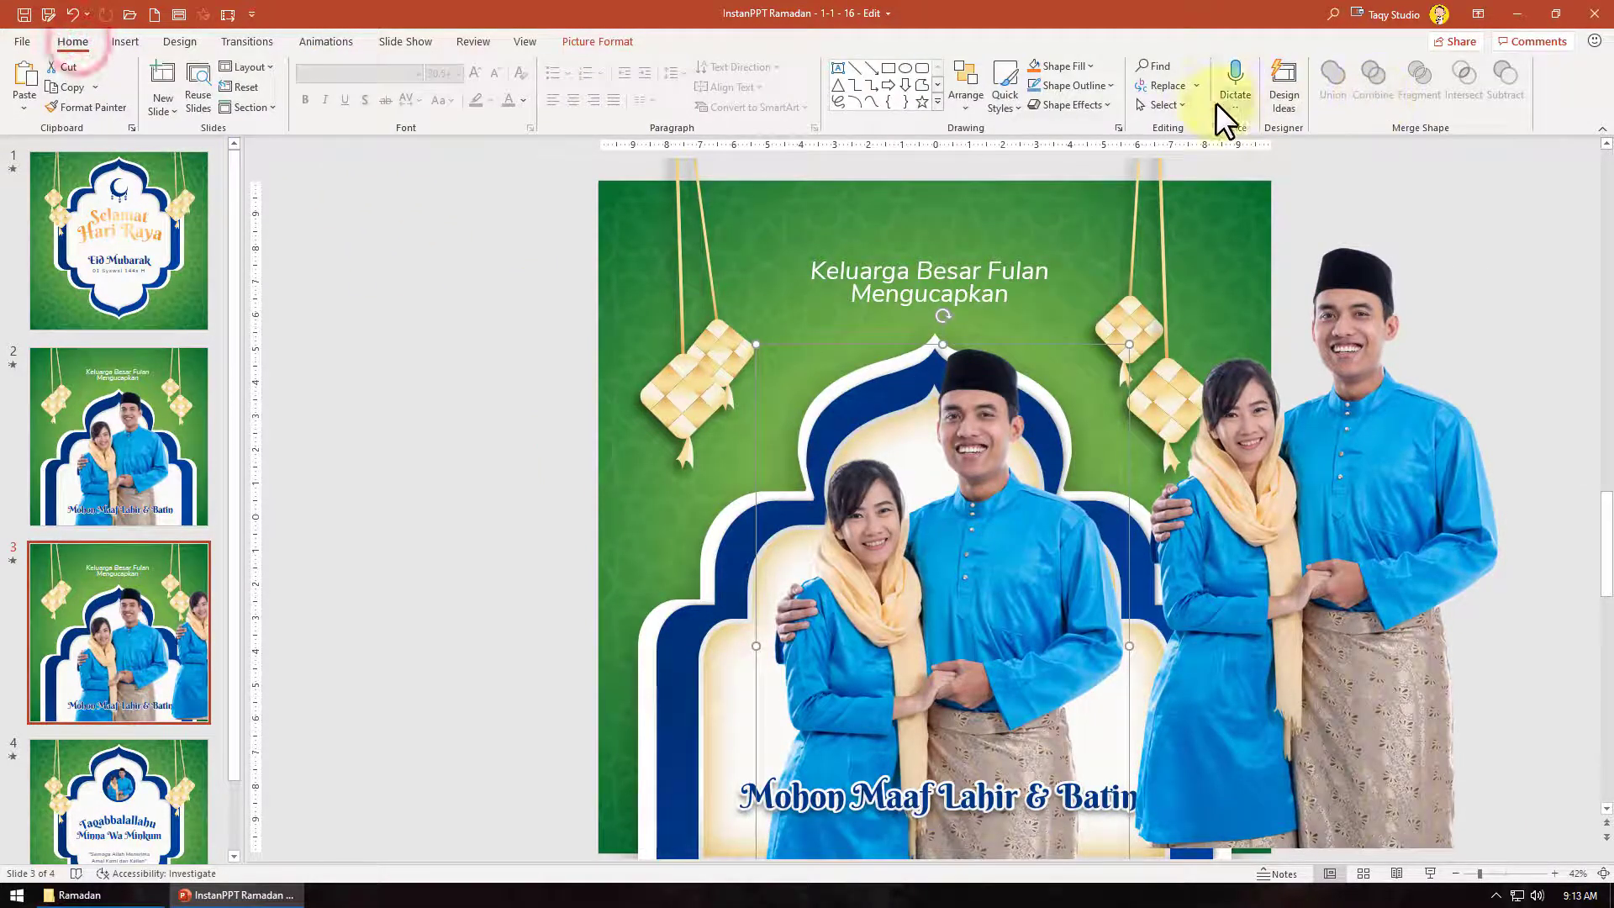
click(1177, 102)
click(1192, 175)
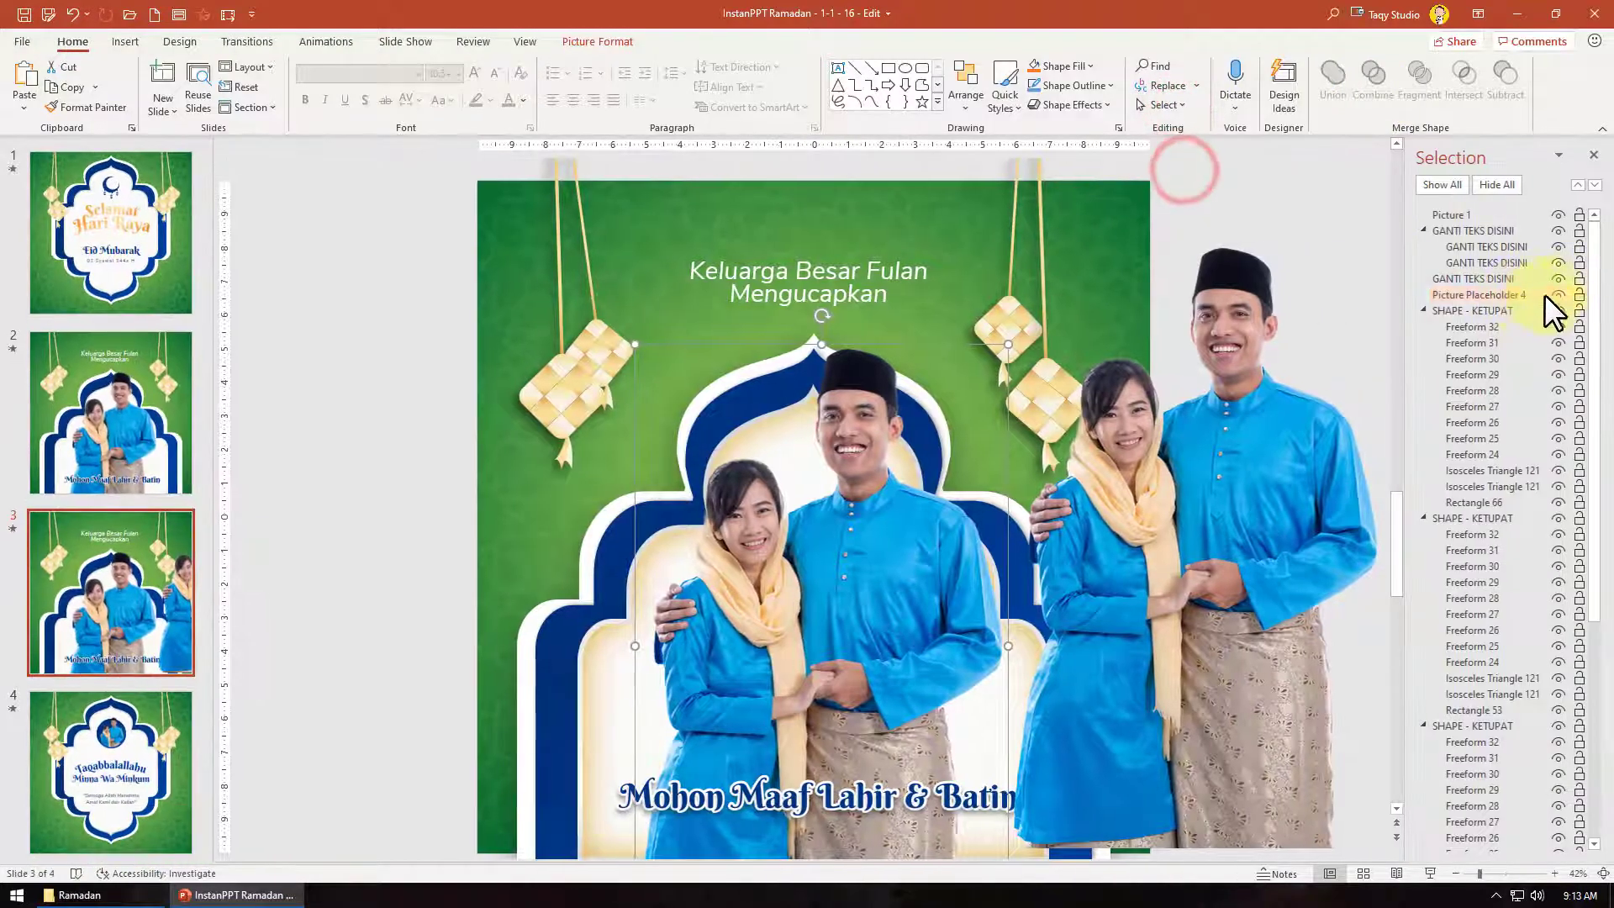
click(1556, 295)
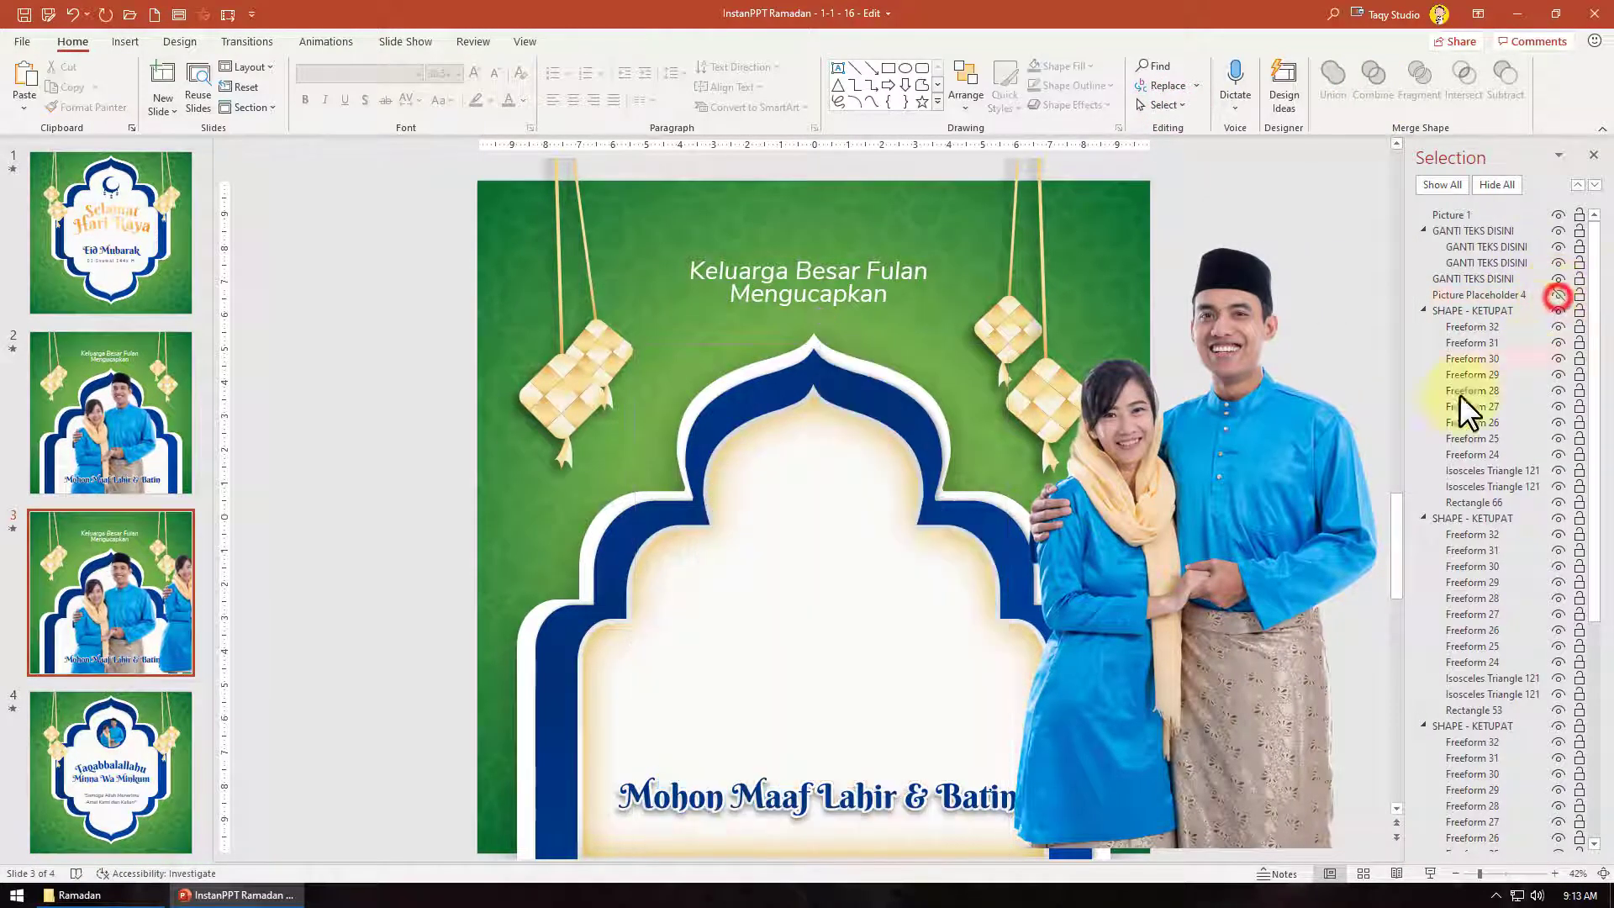
drag(1261, 505, 870, 570)
click(1325, 660)
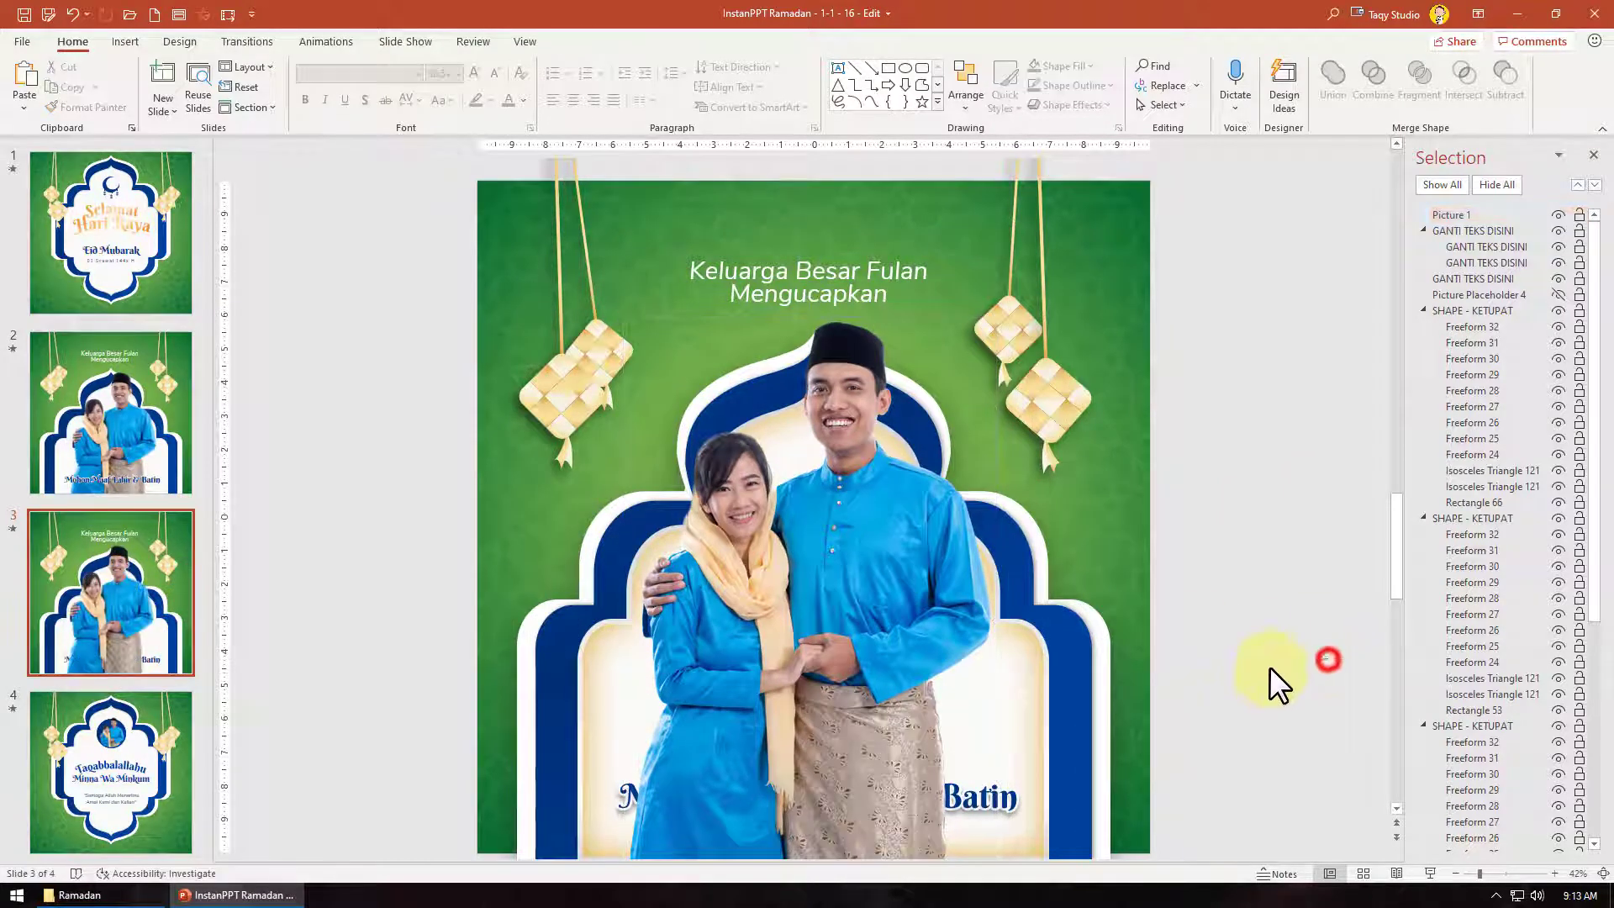
Bring the "Mohon Maaf Lahir & Batin" text group to the front on slide 3 and nudge the couple picture slightly right.
drag(1271, 670, 490, 896)
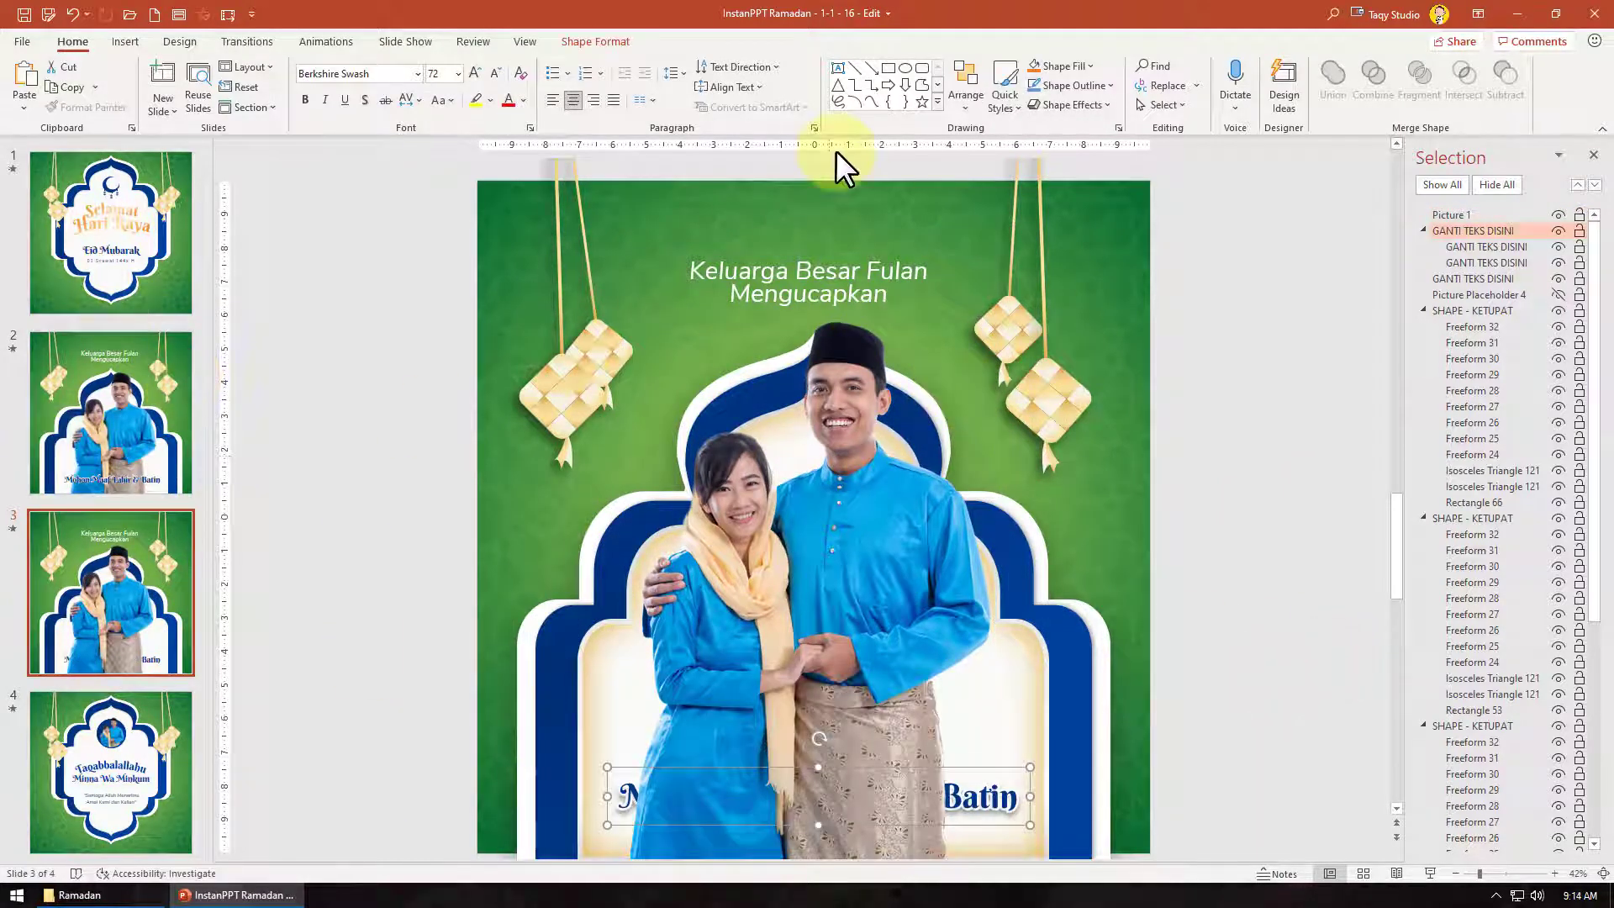
click(596, 42)
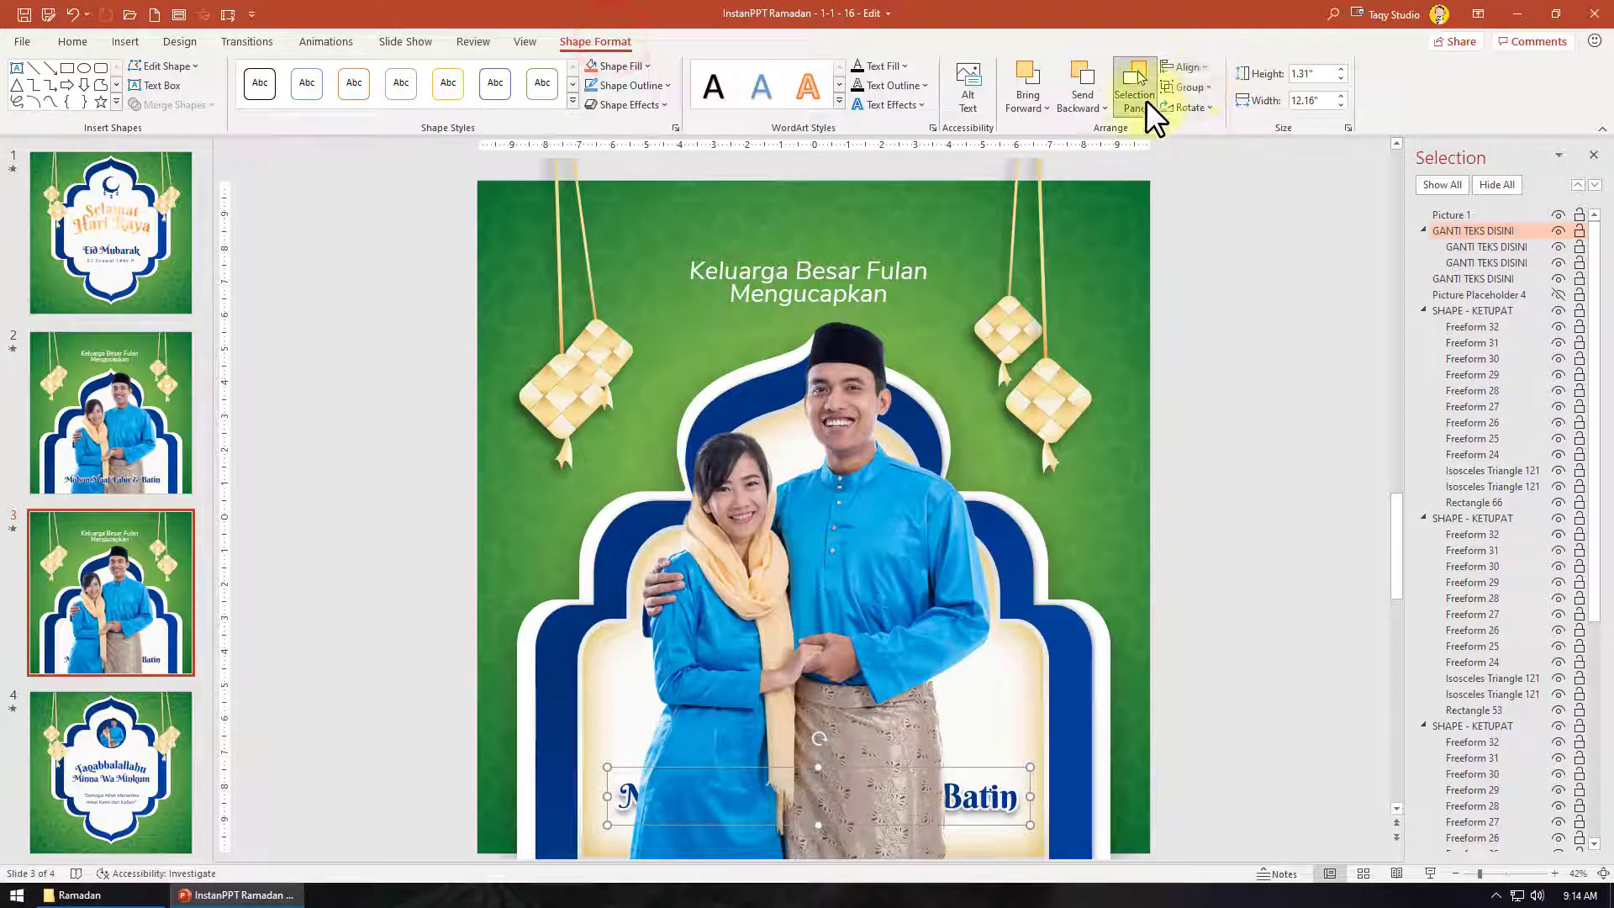
click(1185, 69)
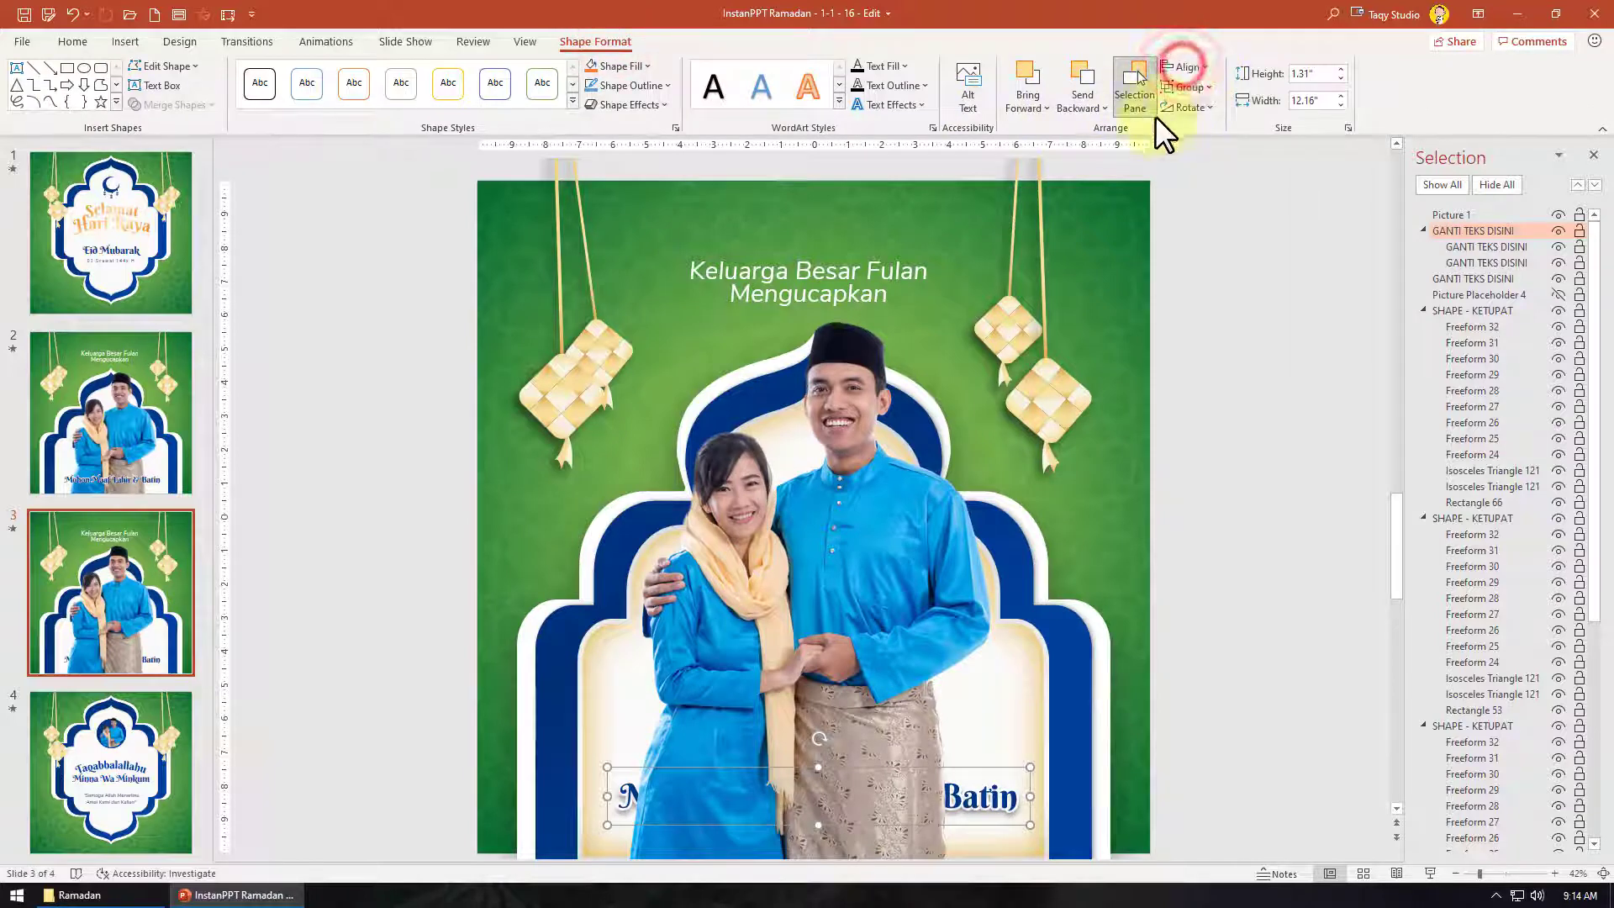
click(1027, 103)
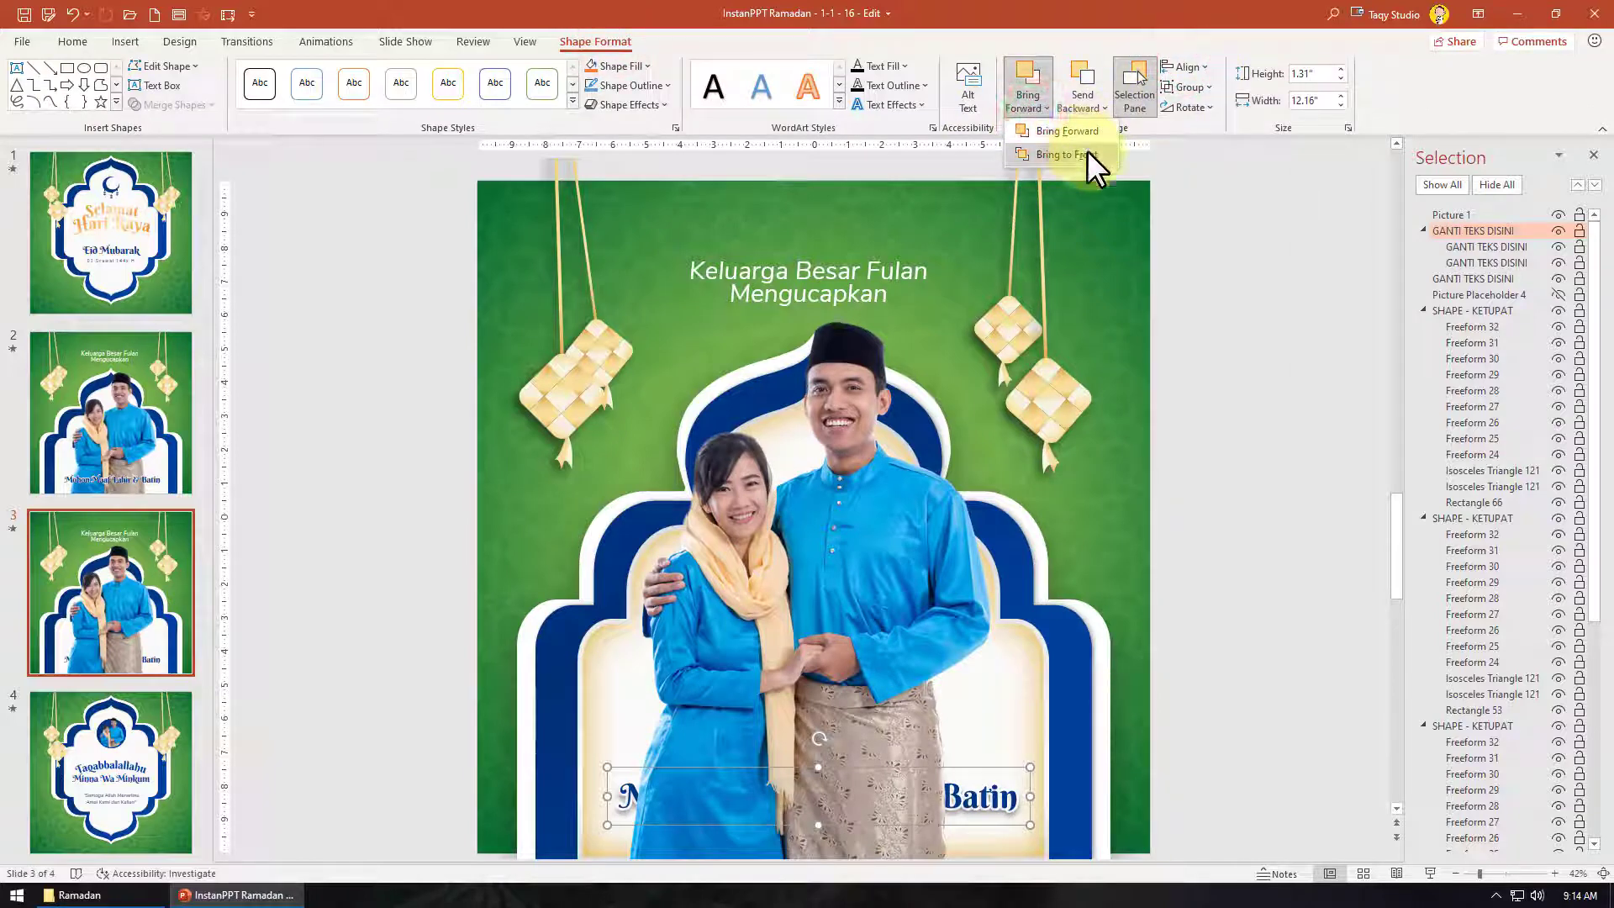
click(1082, 154)
click(884, 546)
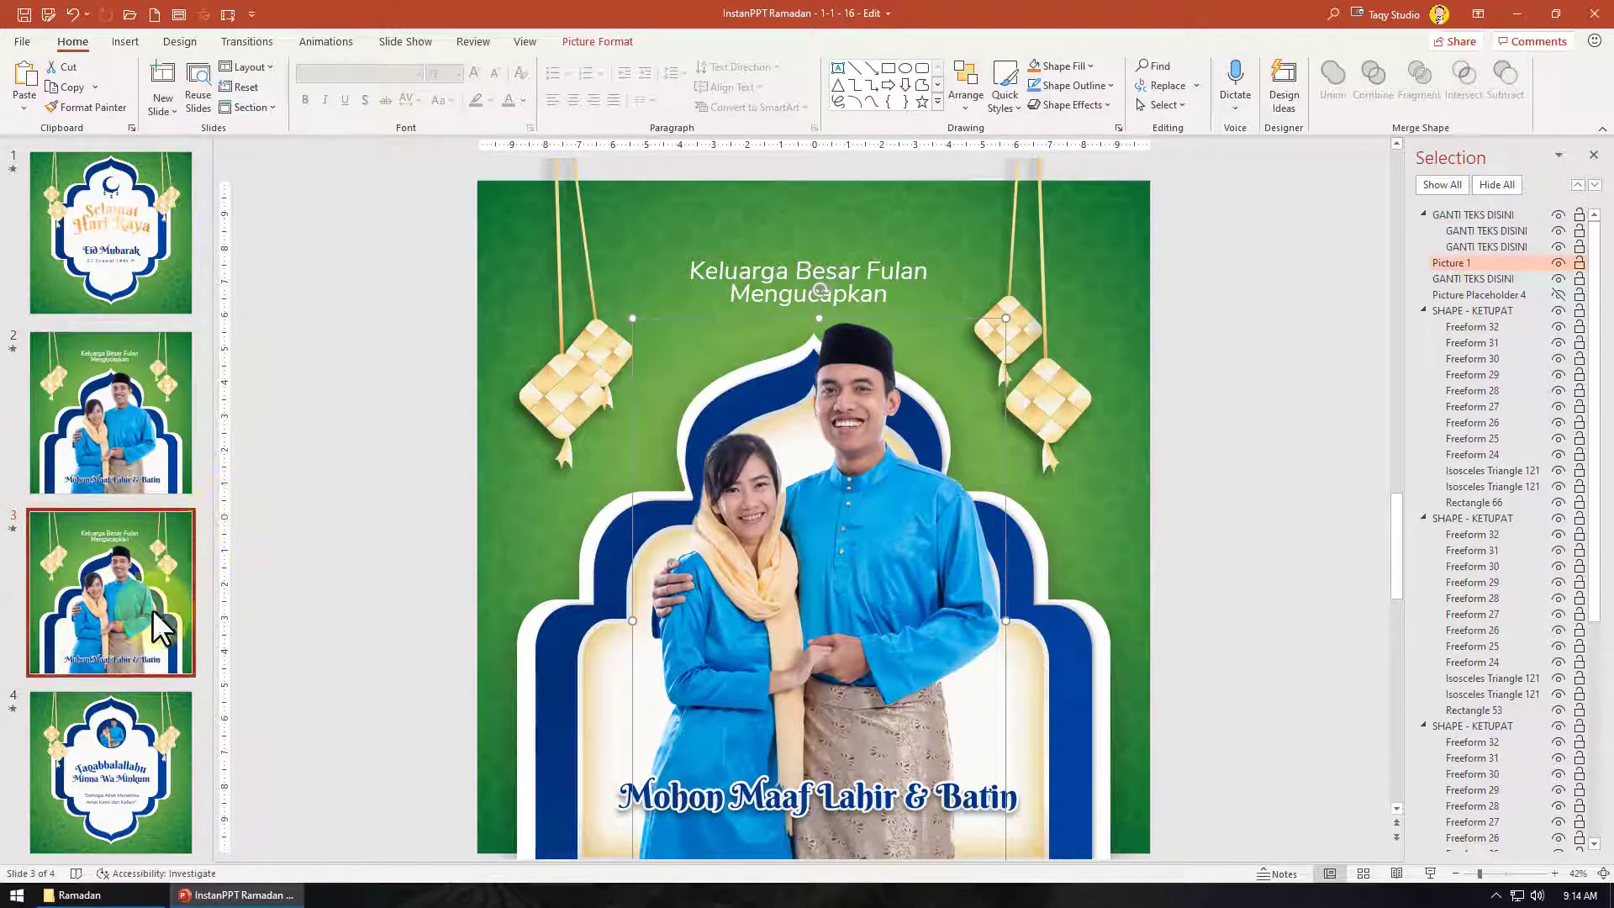
Move slide 3 to the first position and draw a rectangle about 0.8" wide and 0.68" high outside the slide's left edge.
drag(160, 622, 113, 152)
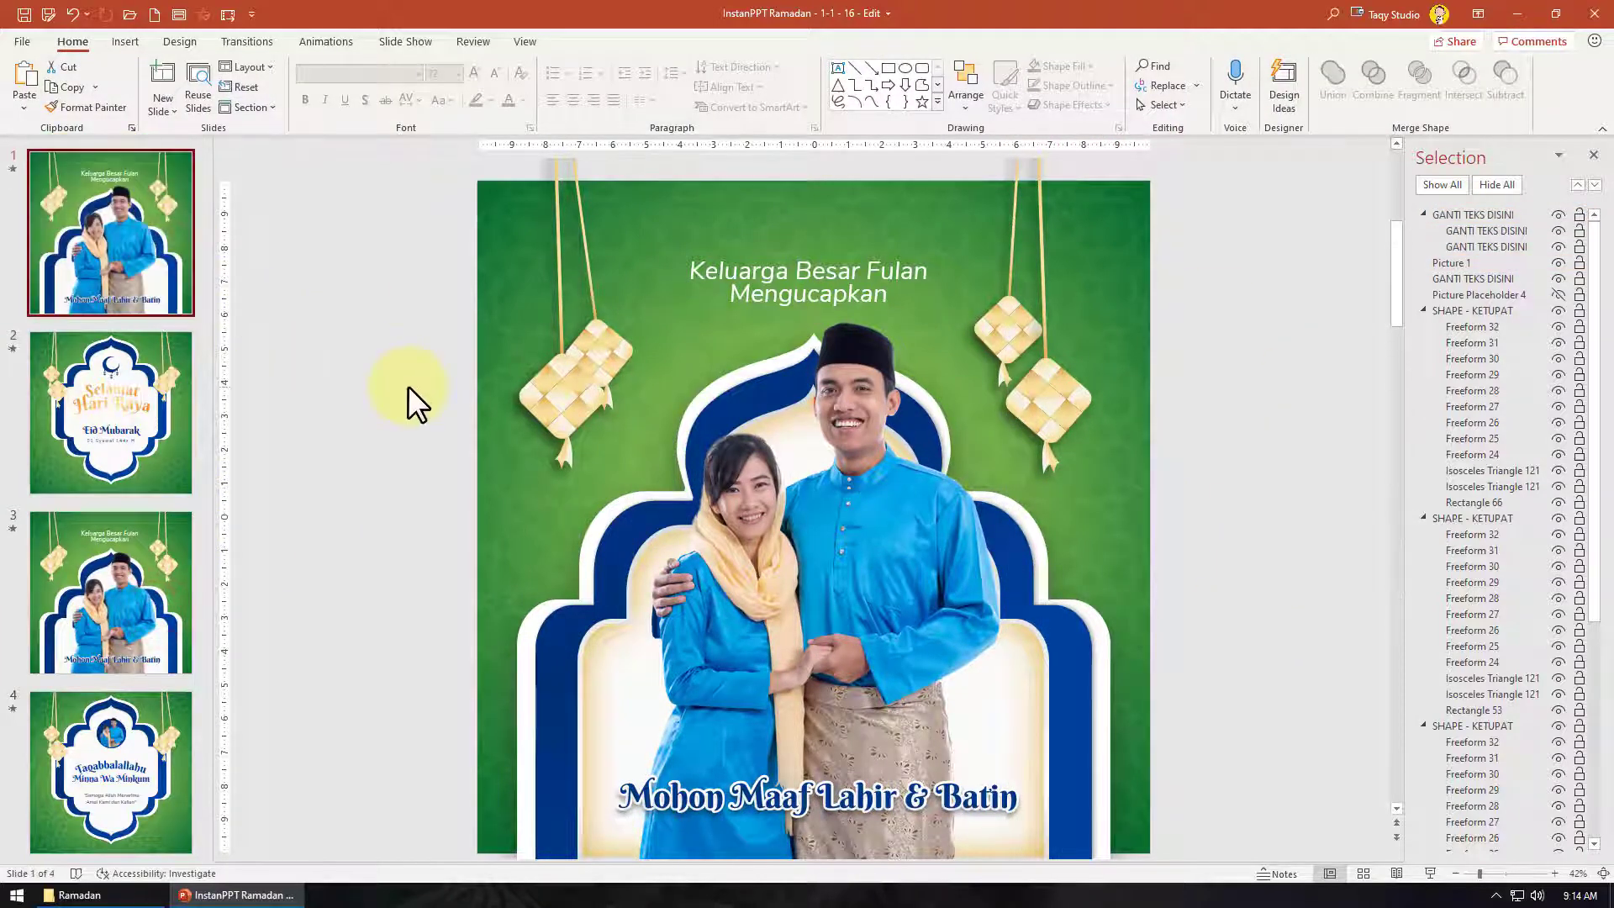
click(126, 41)
click(306, 80)
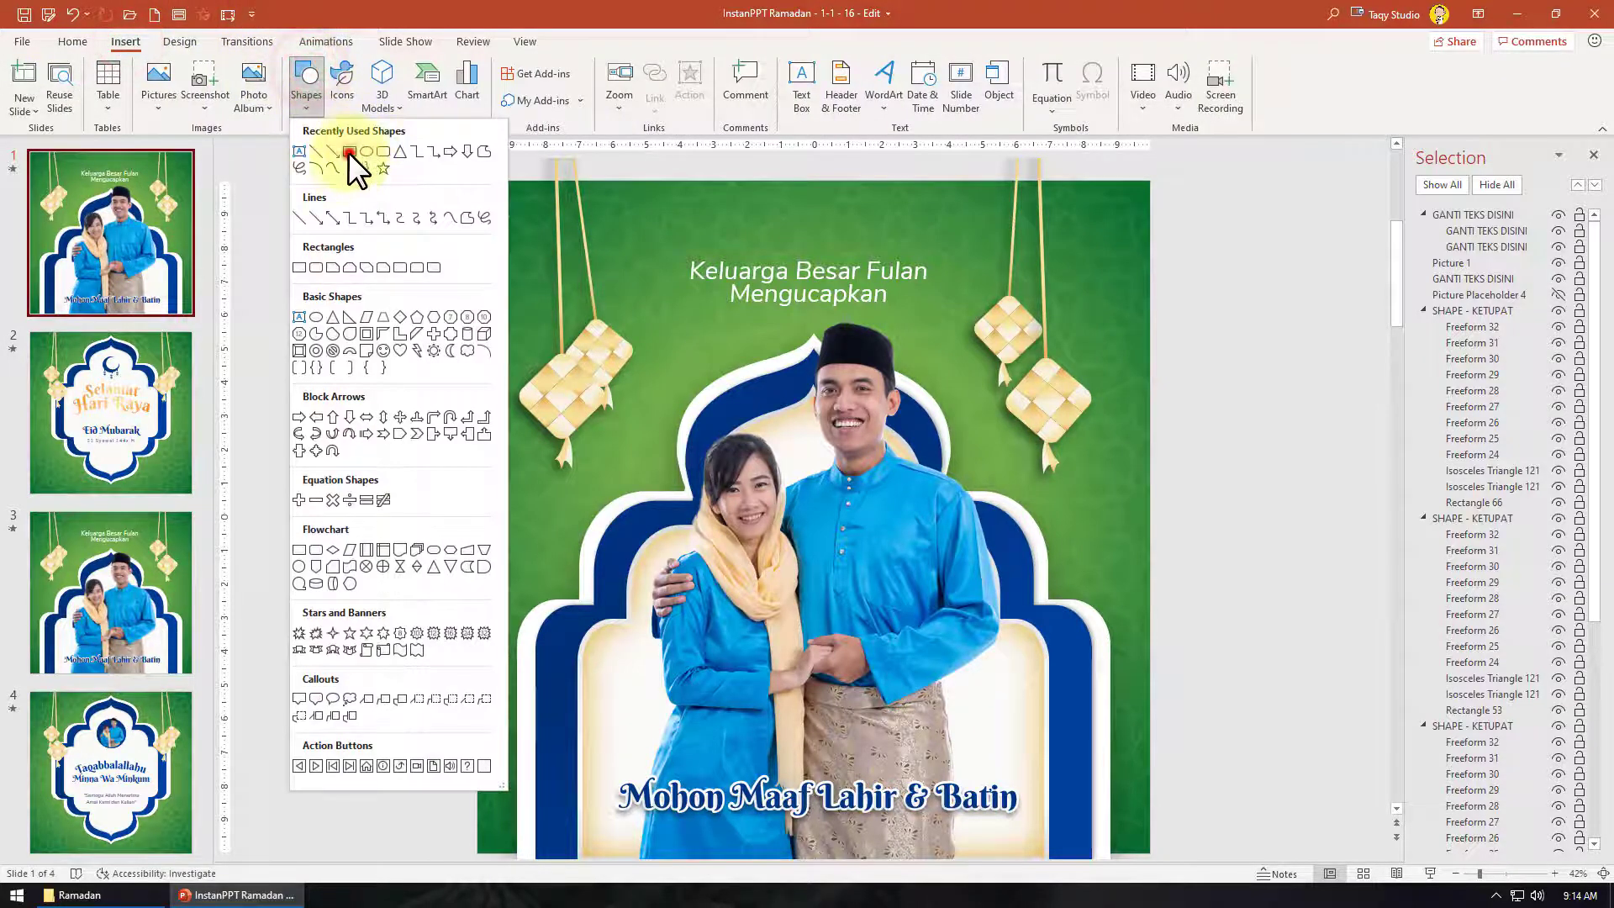
click(350, 153)
drag(337, 331, 365, 354)
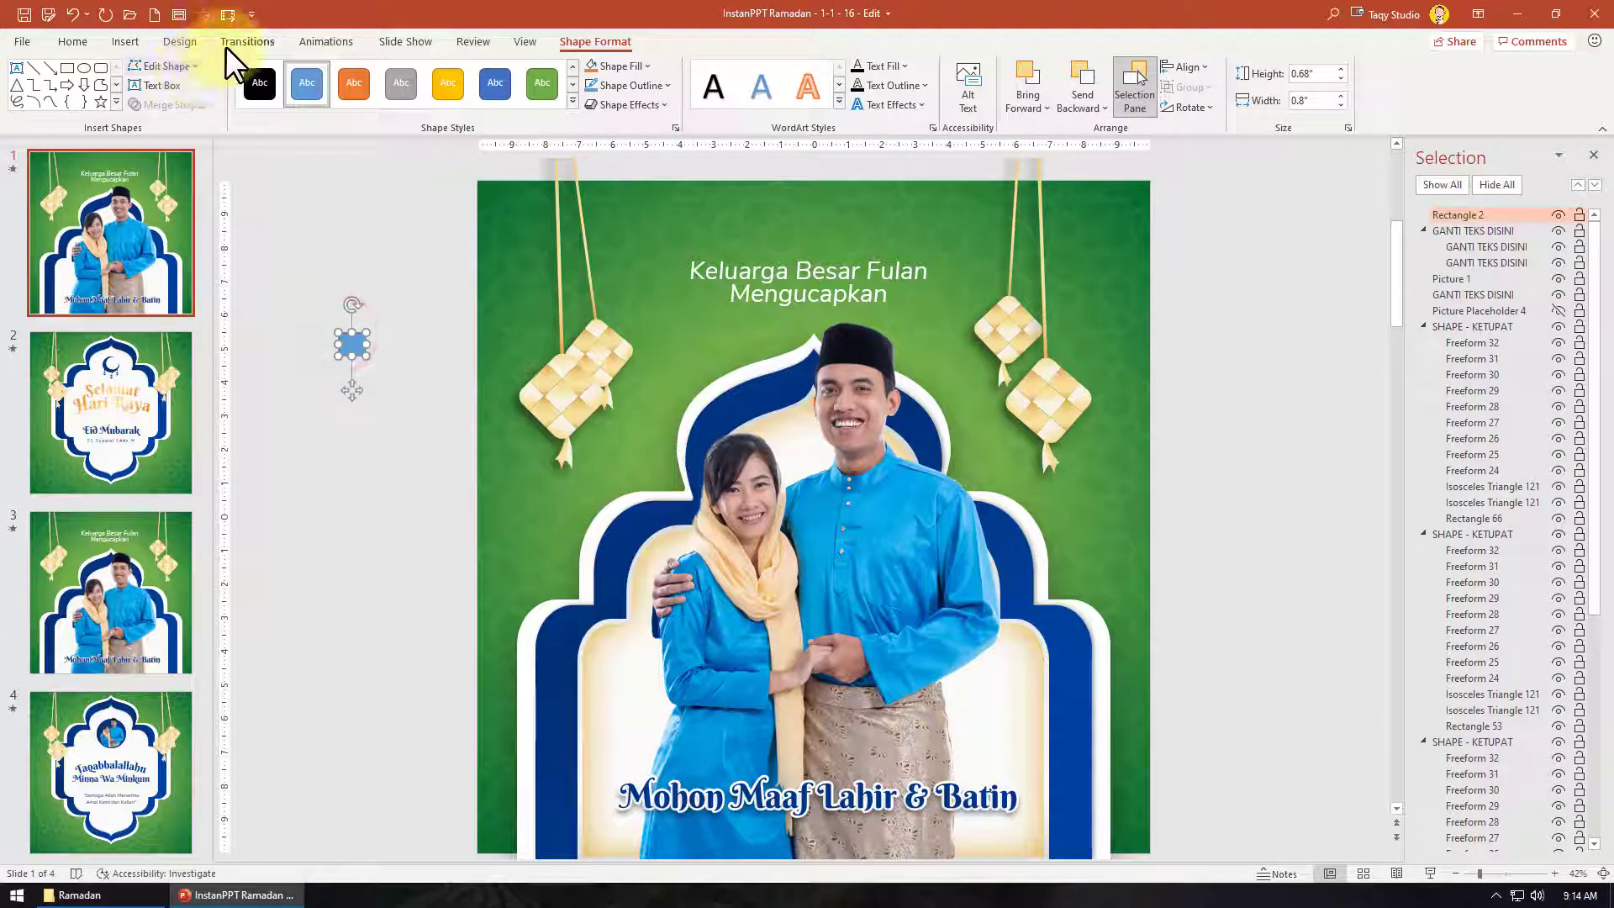
Apply a Fade entrance animation to the small off-slide rectangle and set it to start With Previous.
click(326, 40)
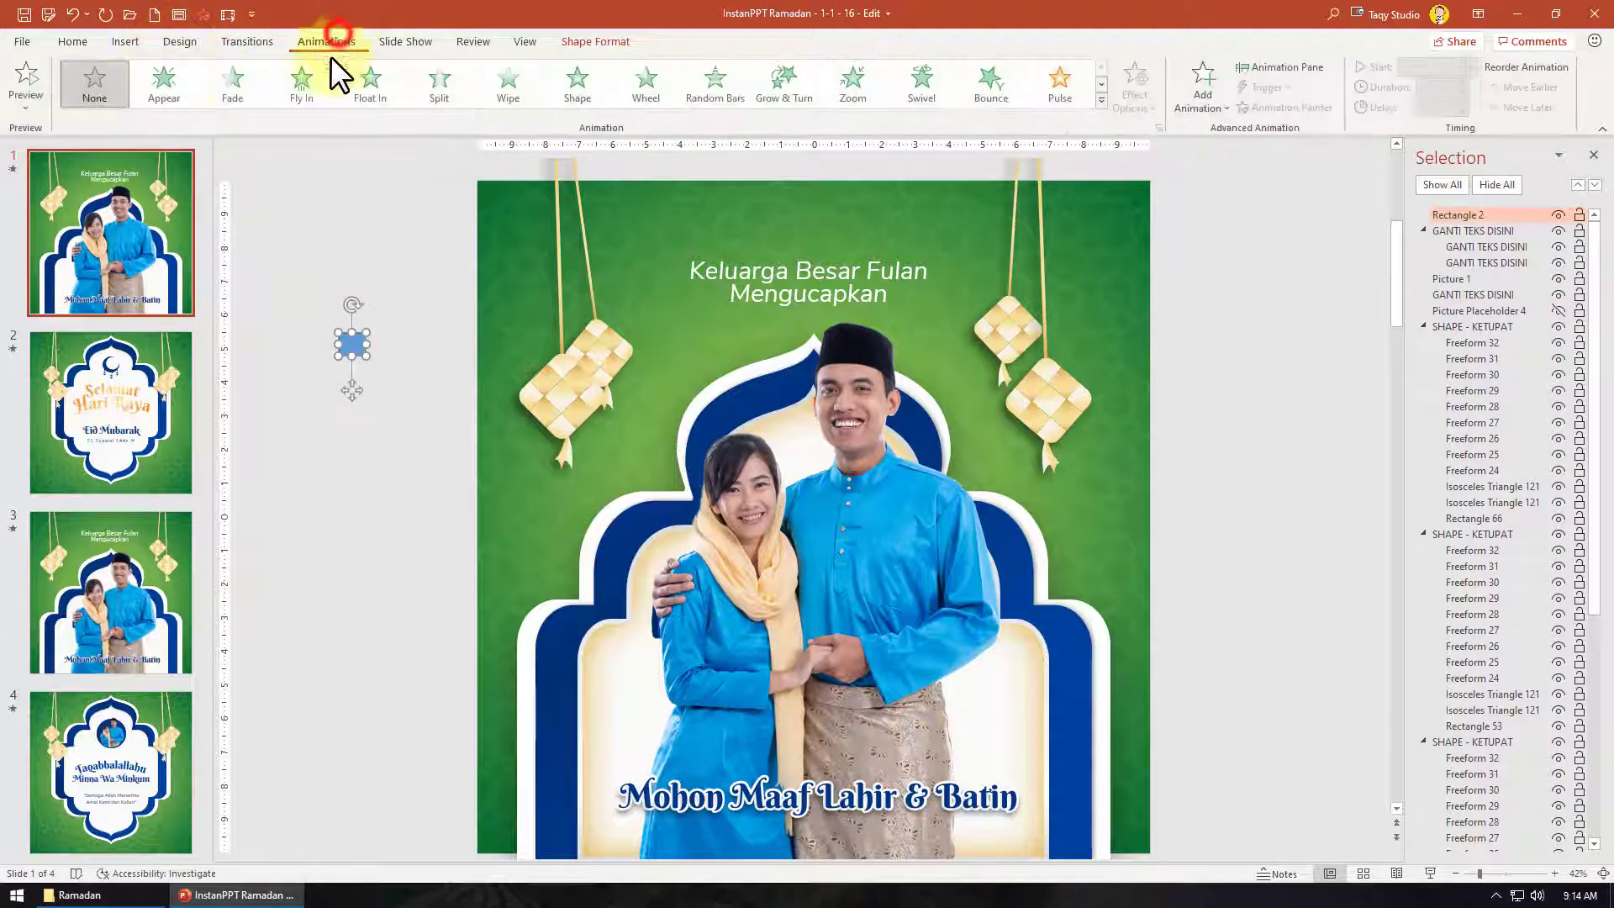
click(233, 91)
click(1429, 67)
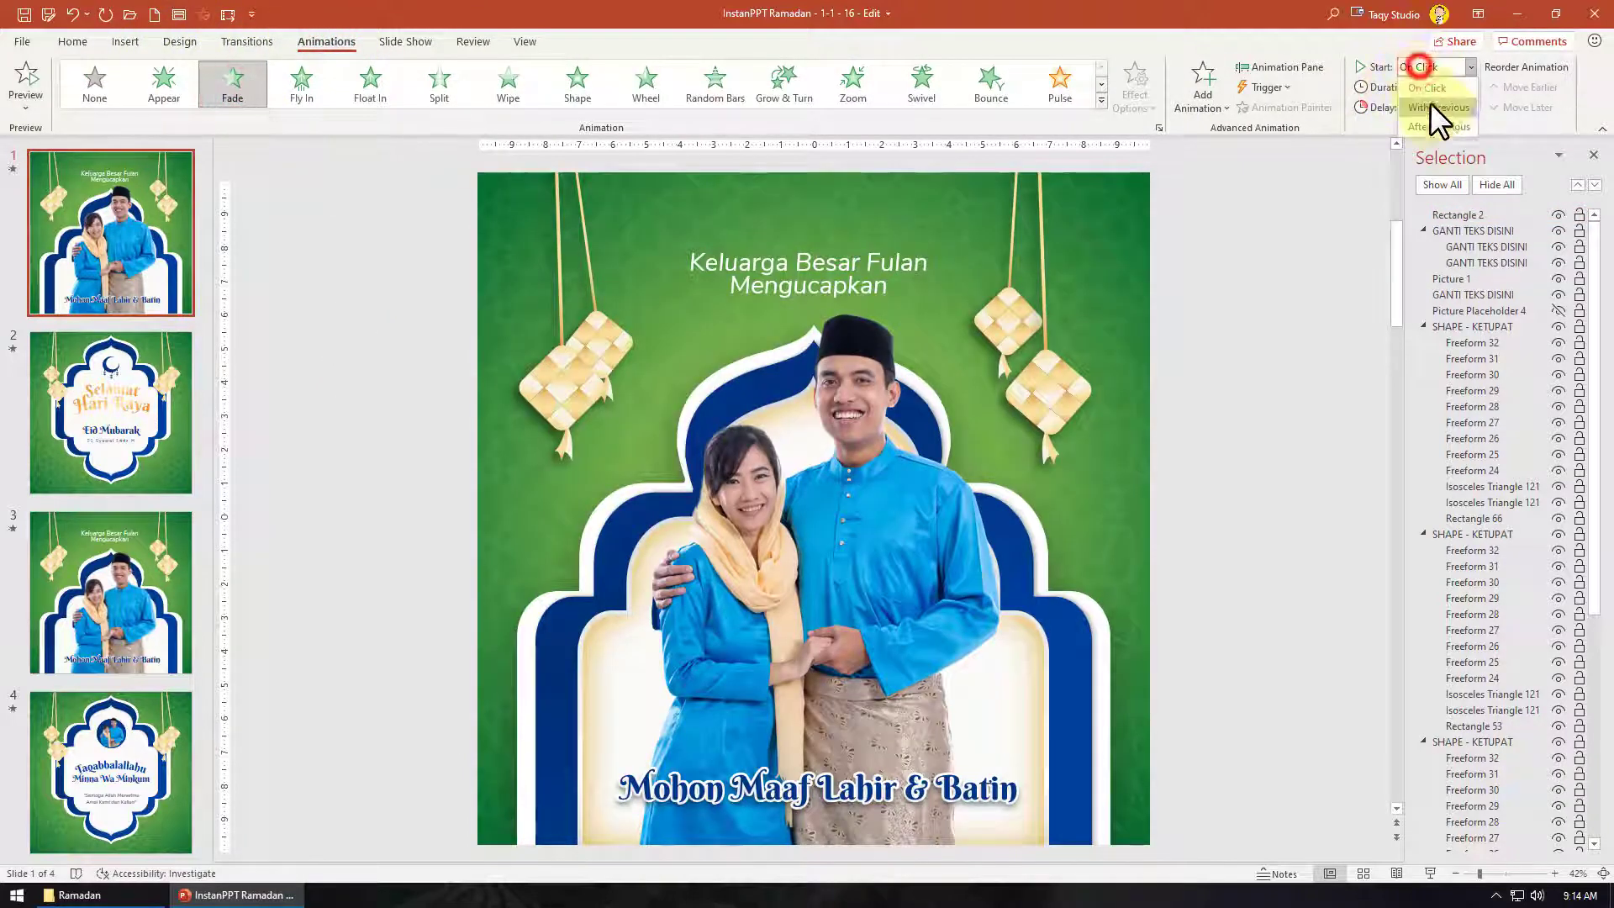
click(1444, 100)
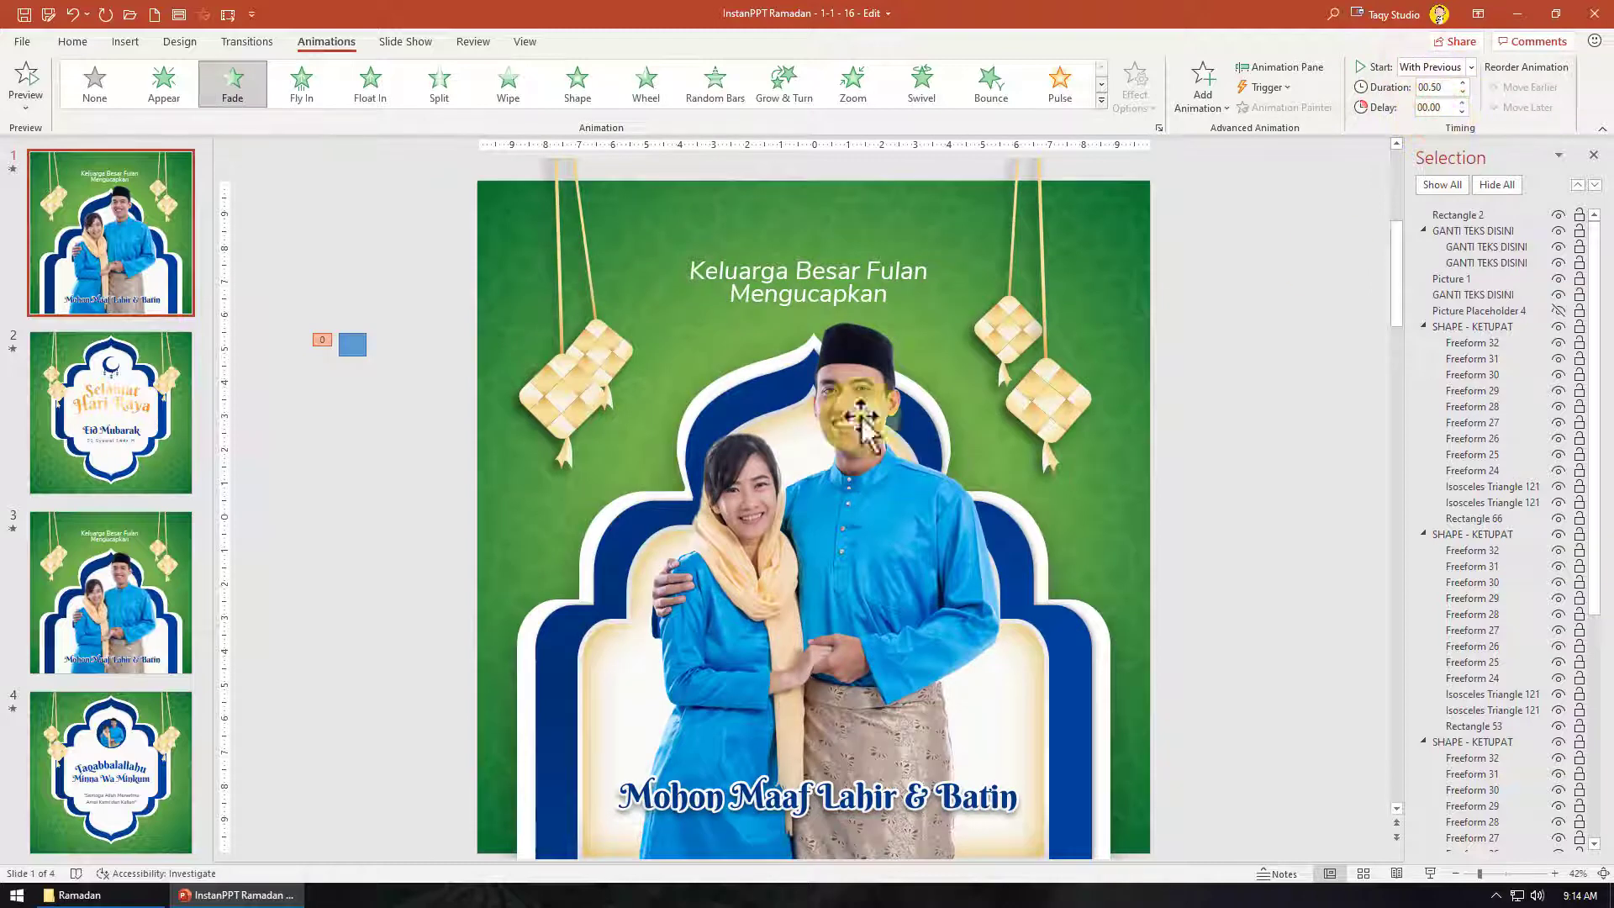
Apply a Fade transition to slide 2, the Selamat Hari Raya slide, and set its duration to 00.30.
click(93, 418)
click(246, 43)
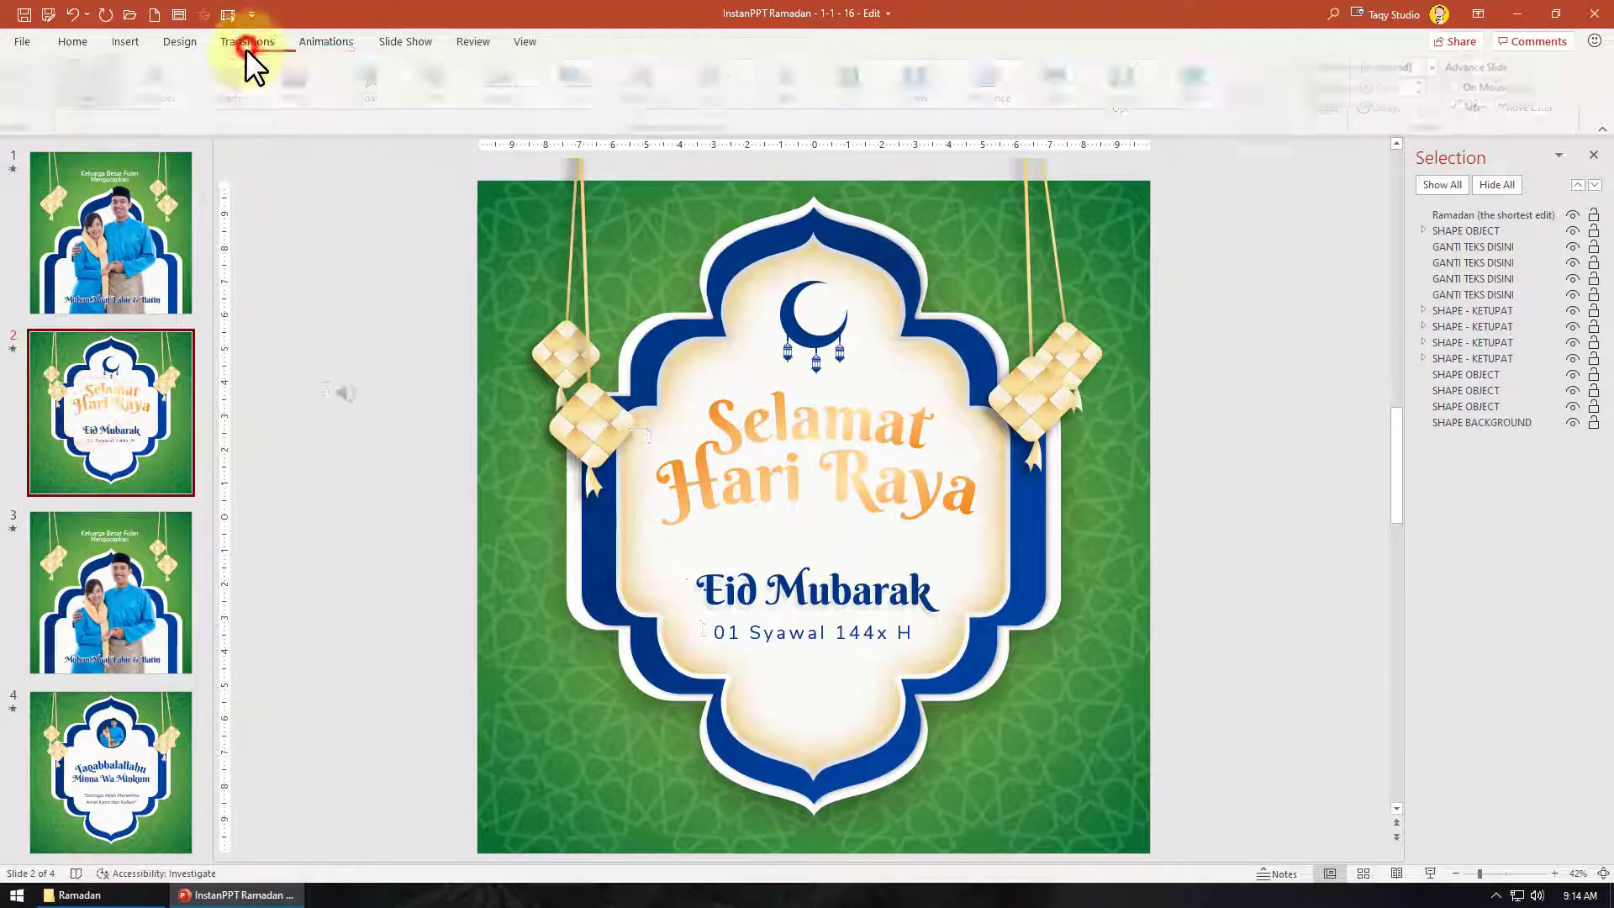
click(238, 89)
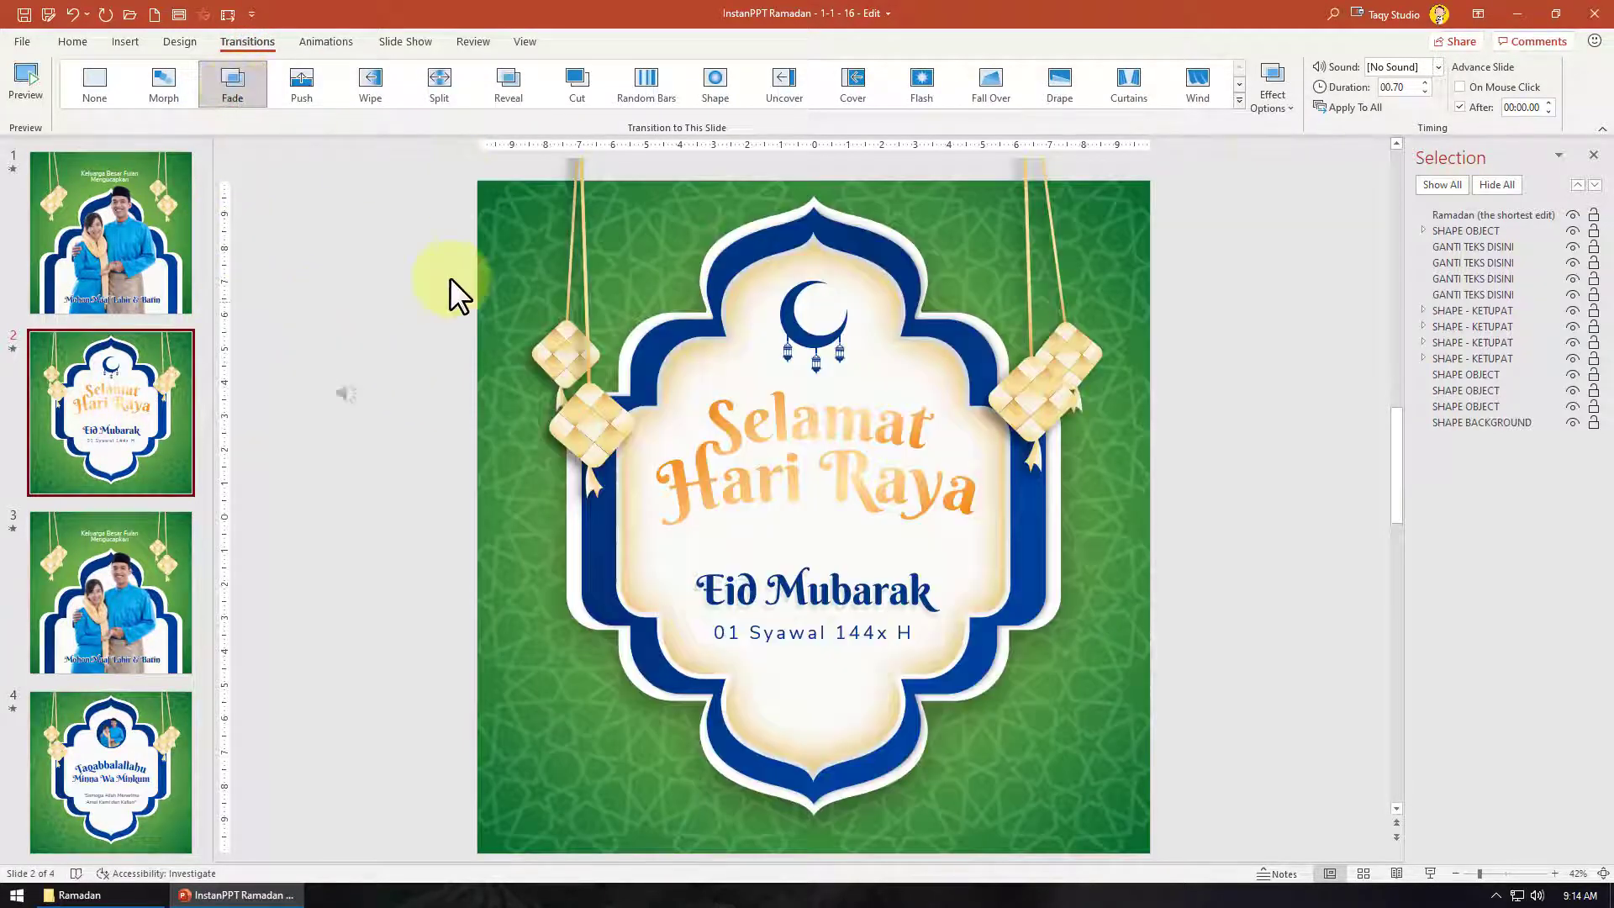
click(1412, 88)
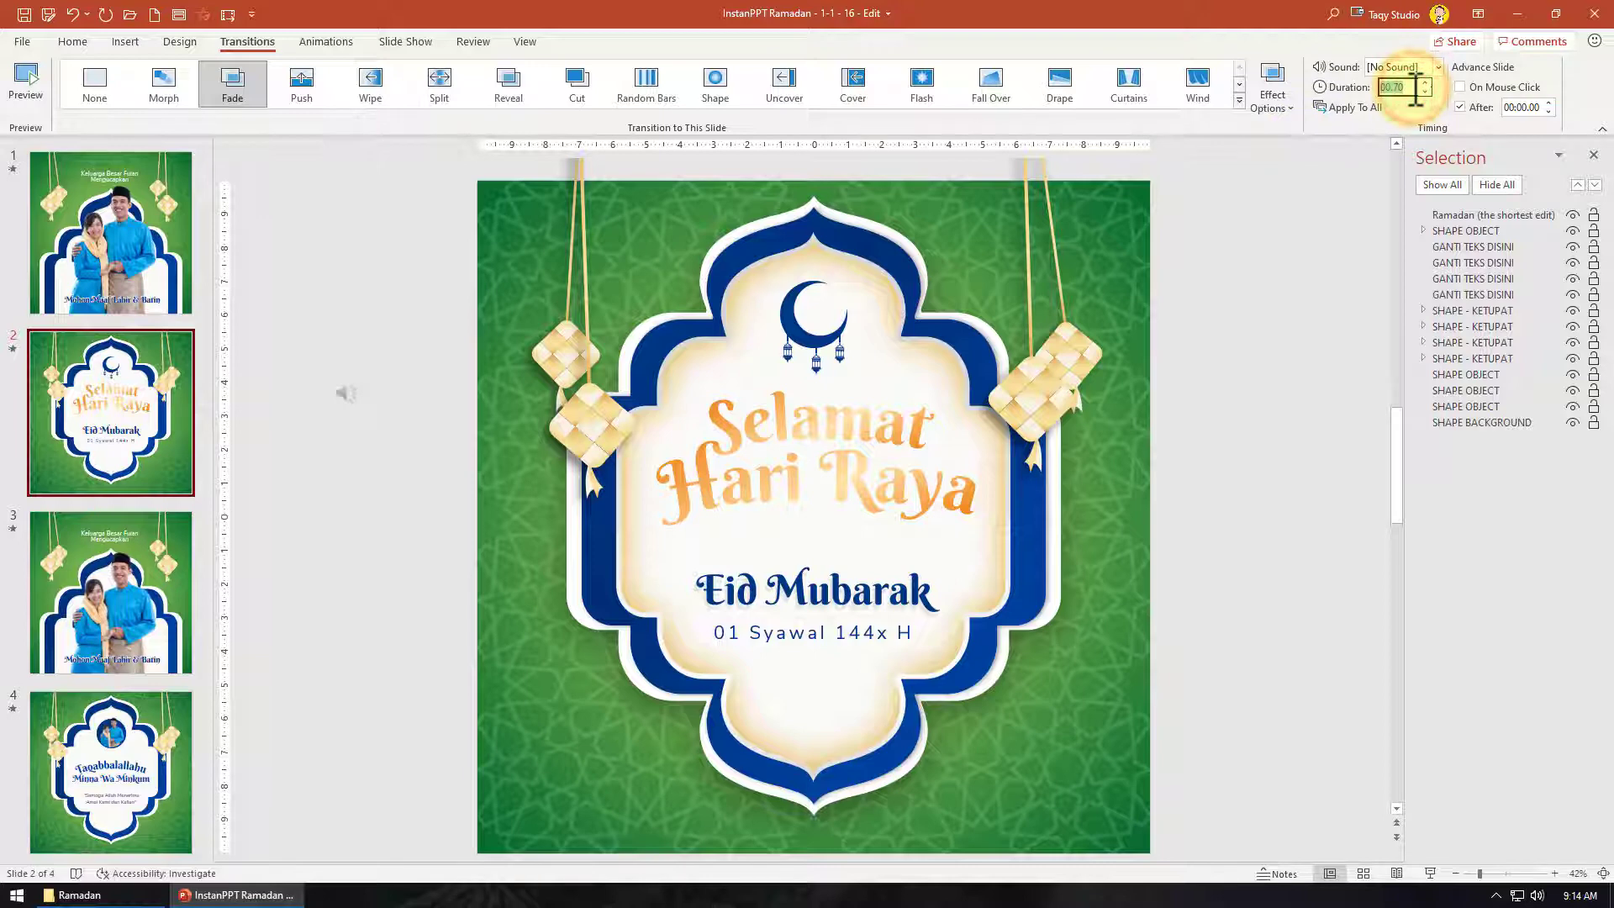
text(.30)
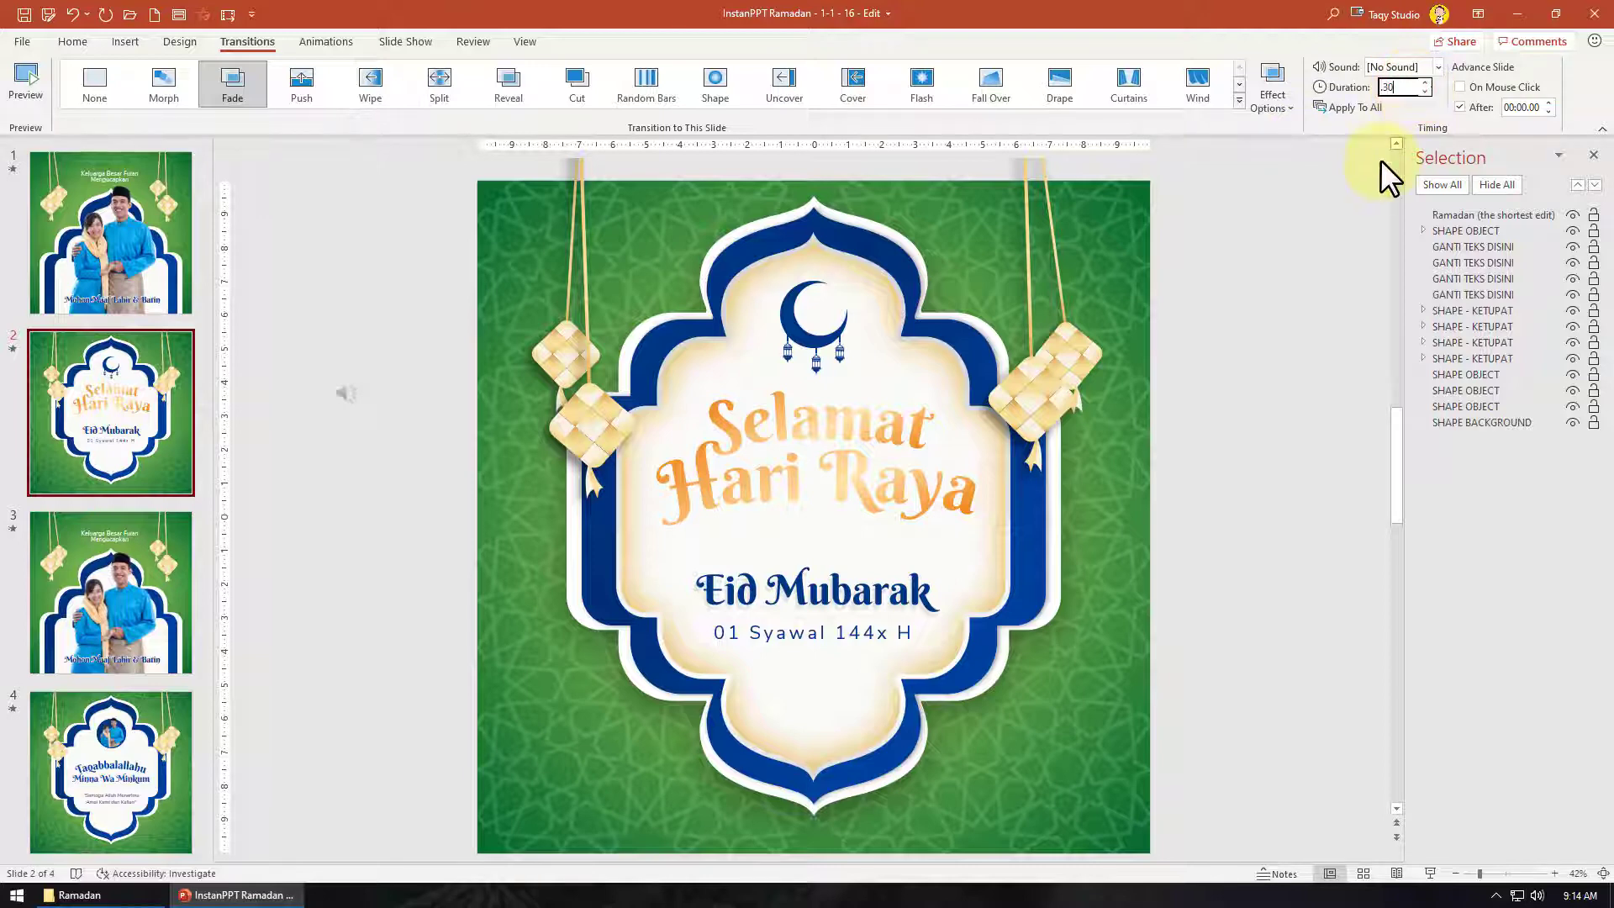
click(1243, 329)
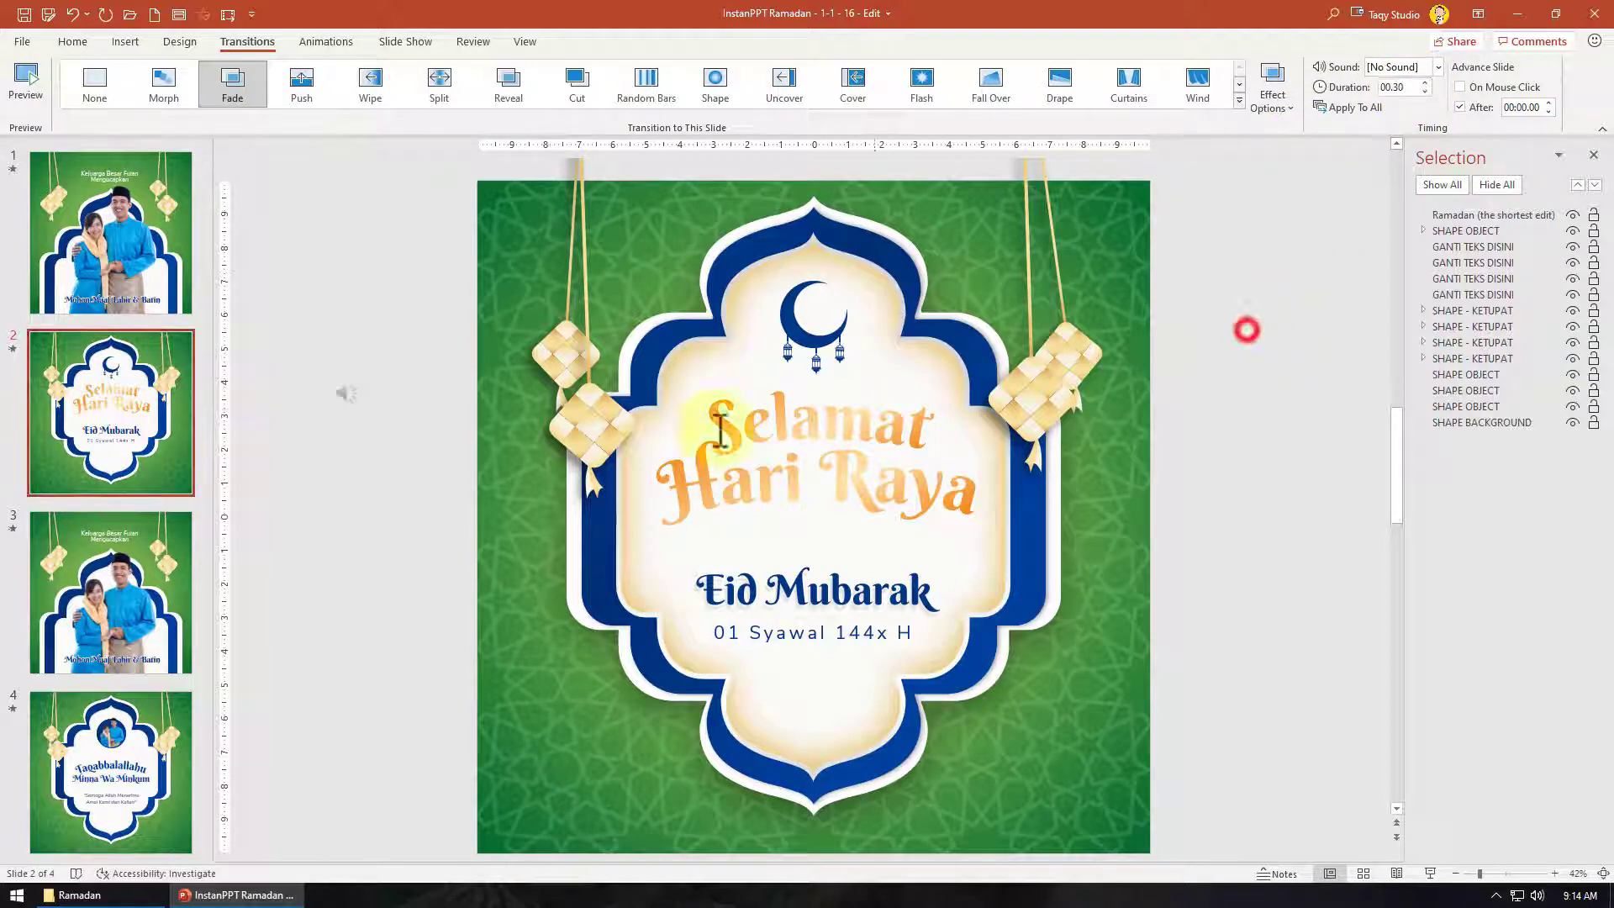
Preview the slide show from slide 2 and from slide 1, and select the off-slide rectangle on slide 1.
click(1426, 874)
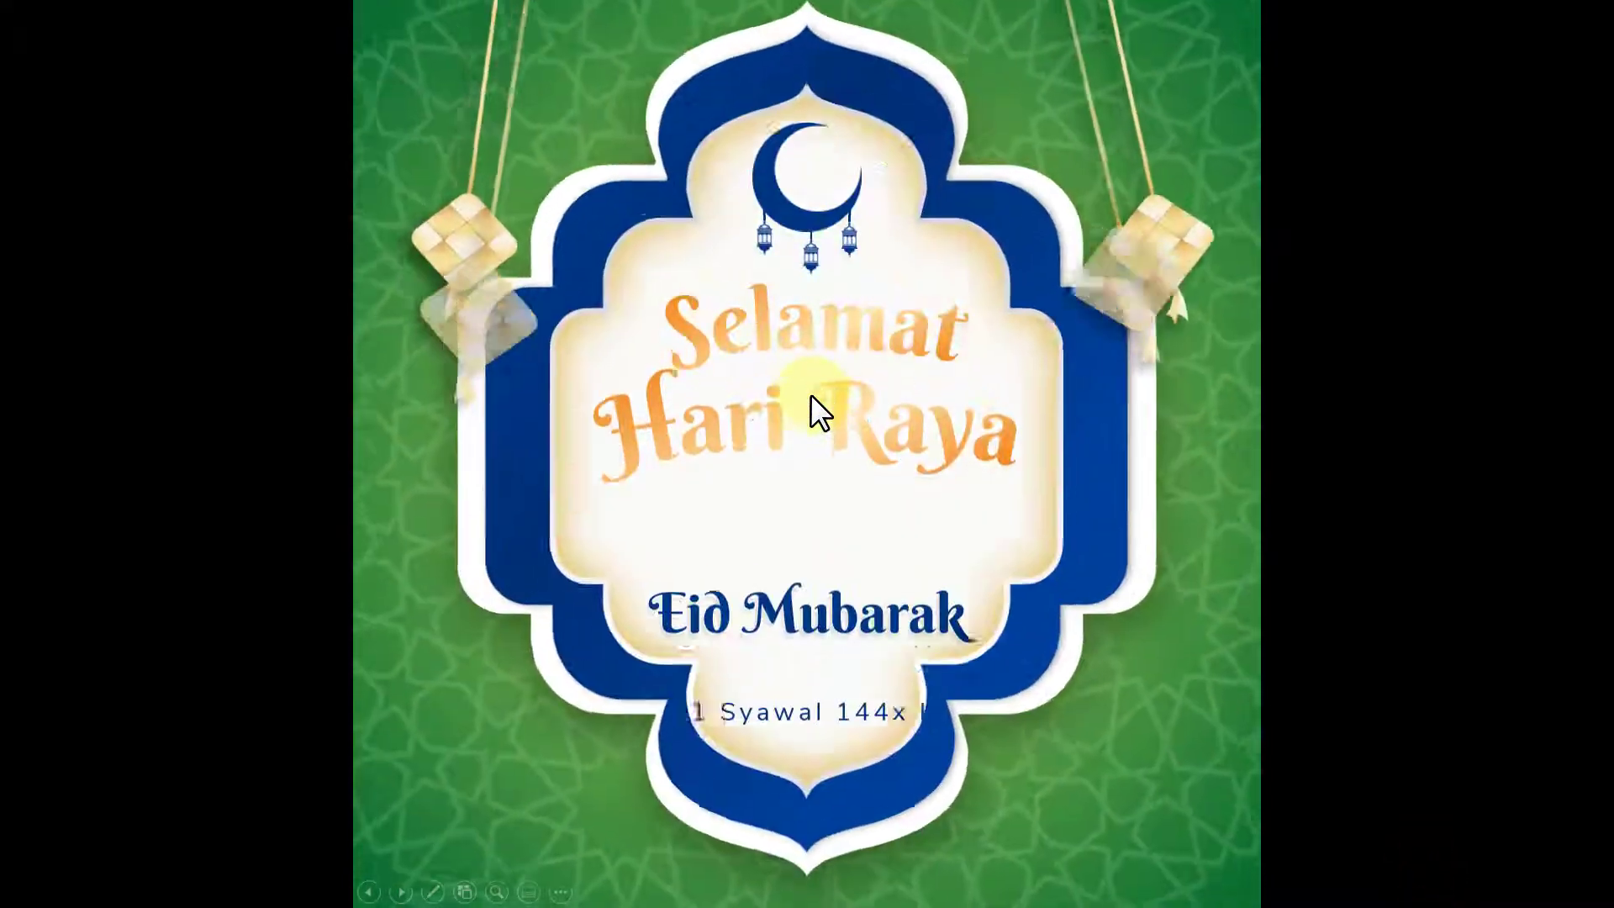
key(Escape)
click(73, 213)
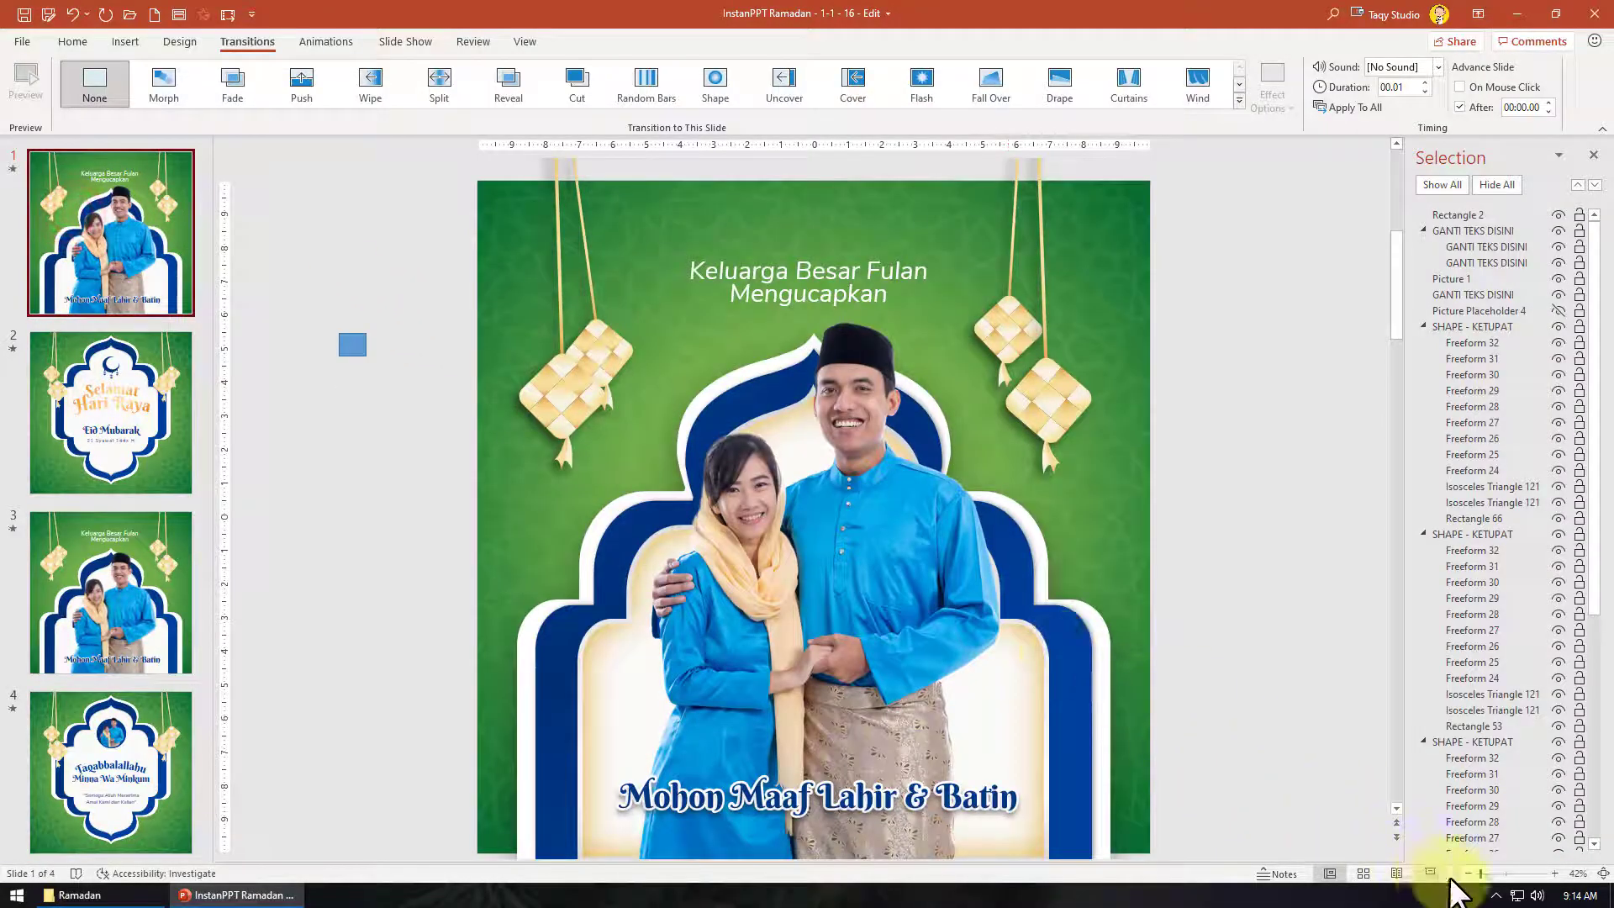
click(1430, 873)
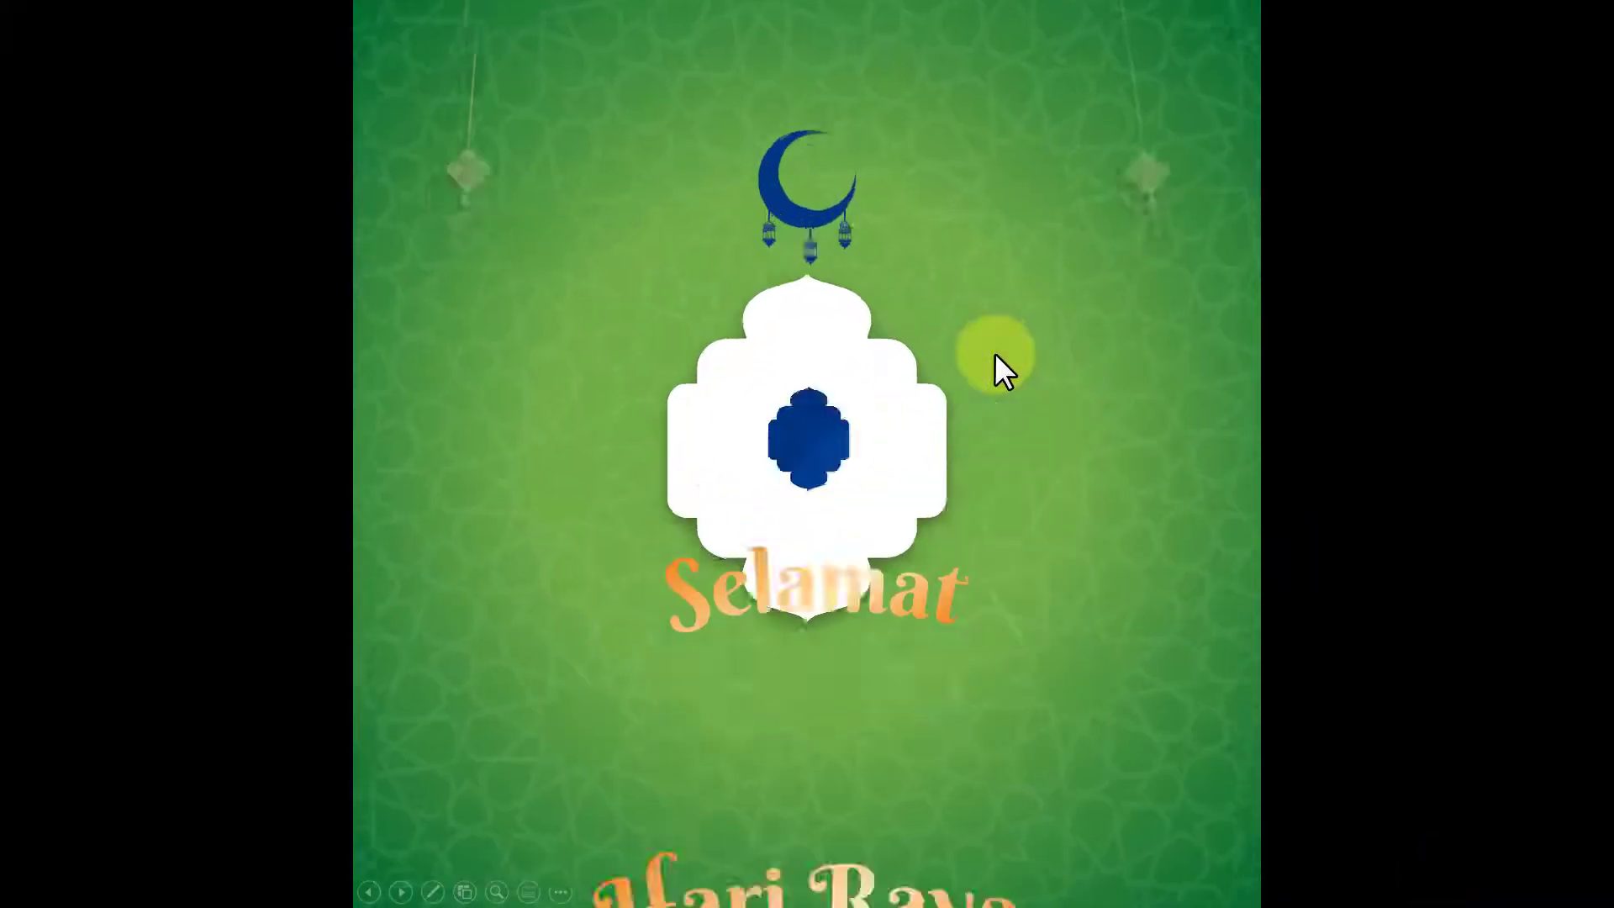
key(Escape)
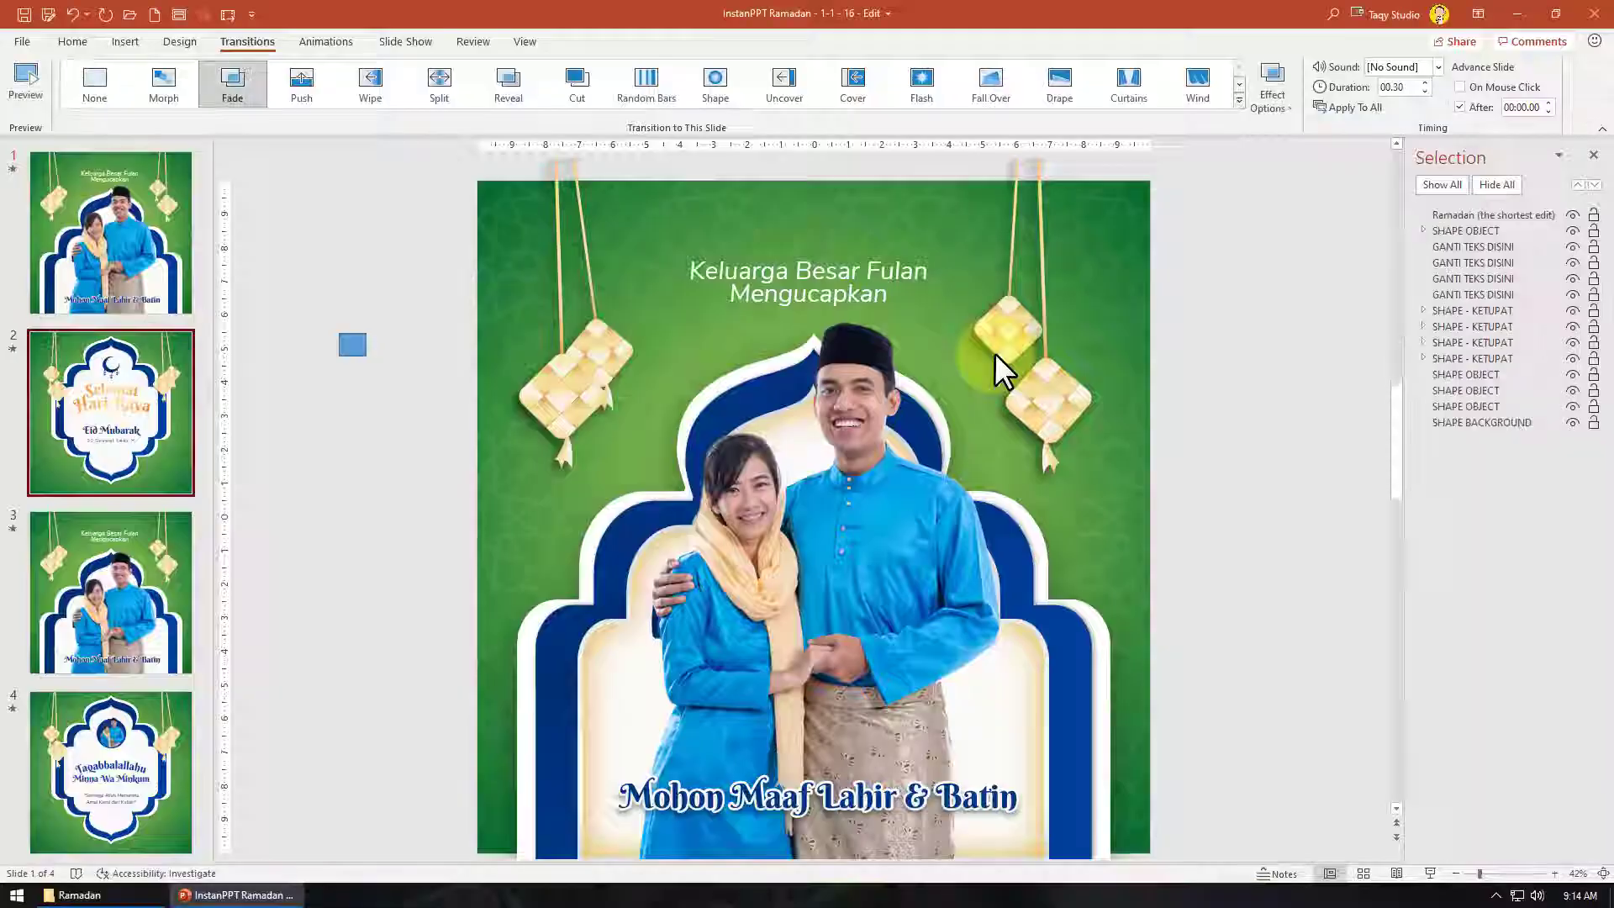
click(102, 268)
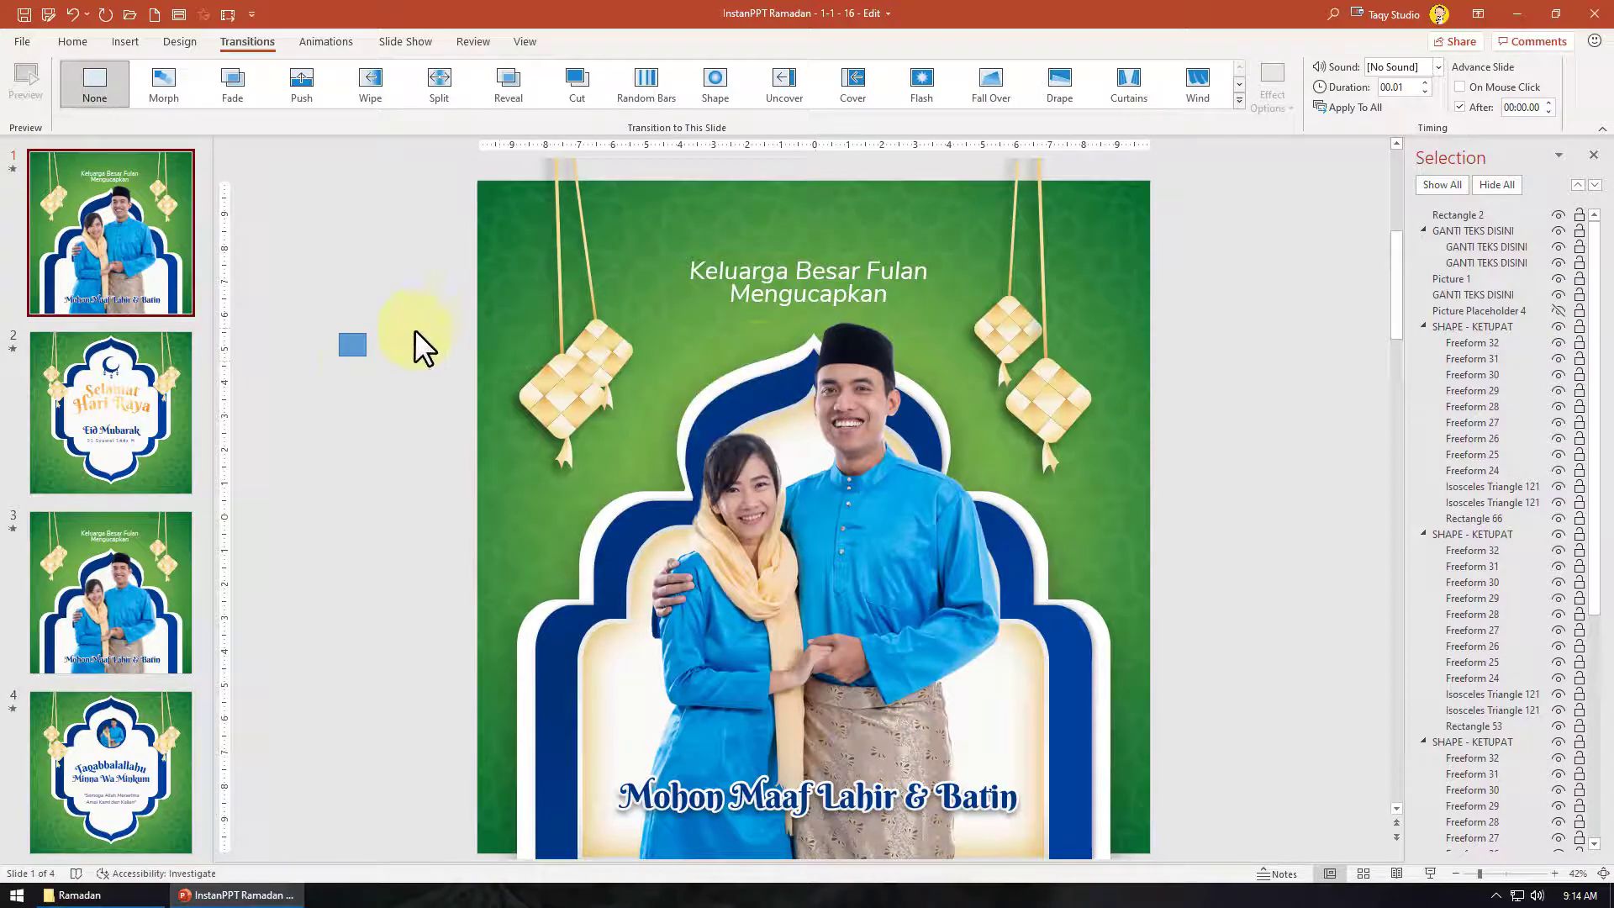
click(353, 345)
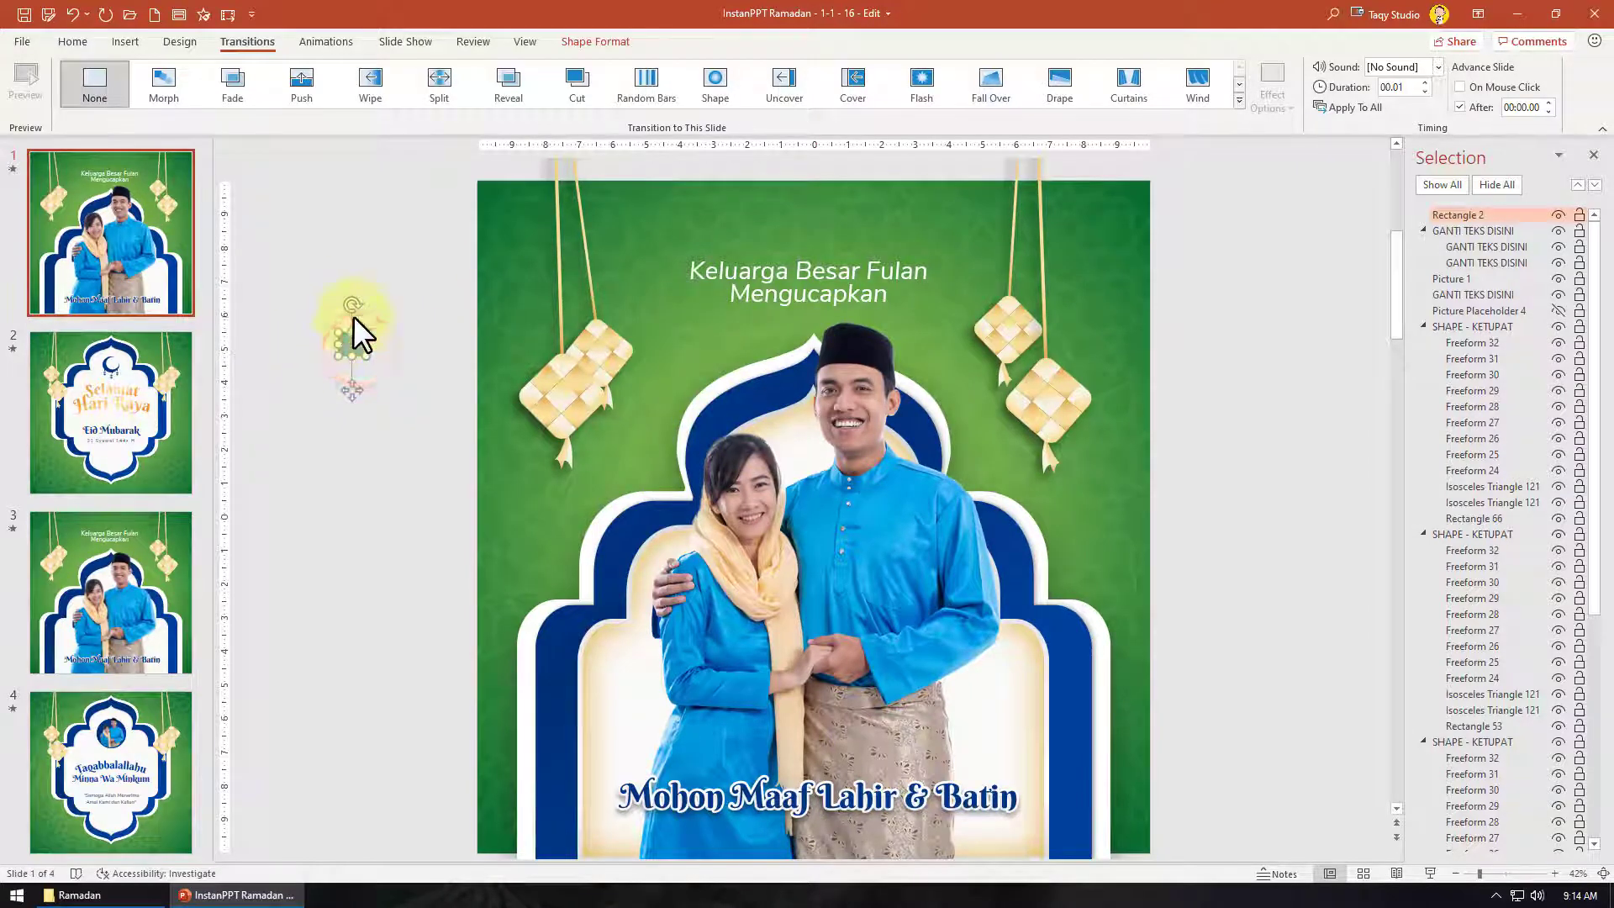
Export the presentation as a Windows Media Video file named "InstanPPT Ramadan - 1-1 - 16 - Edit".
click(33, 40)
click(97, 372)
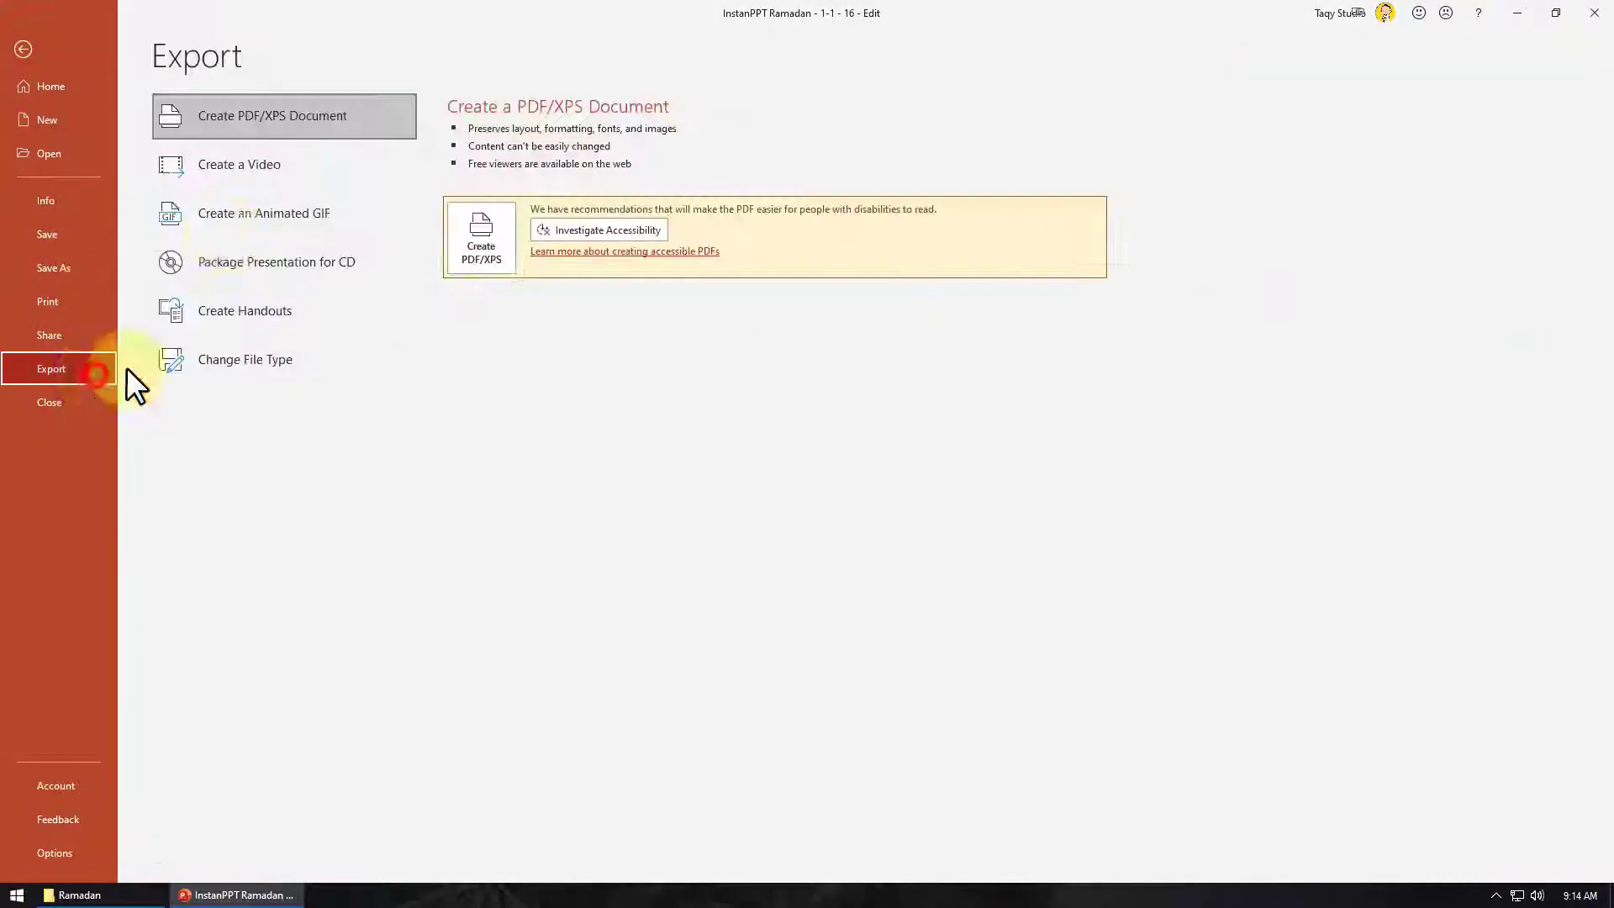
click(258, 166)
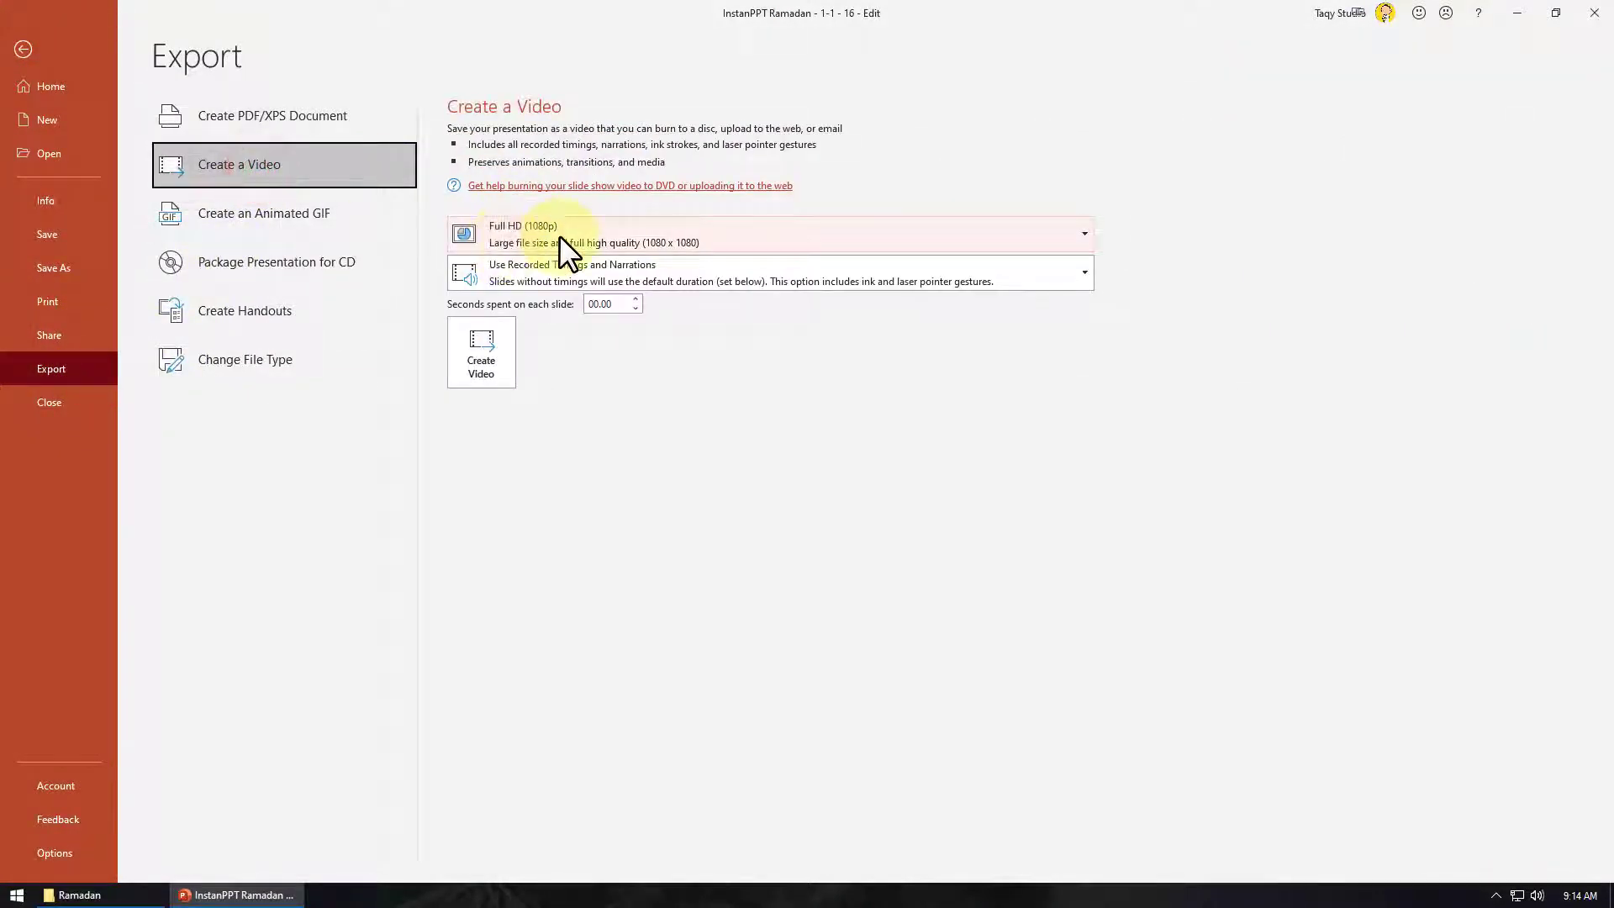
click(632, 304)
click(487, 375)
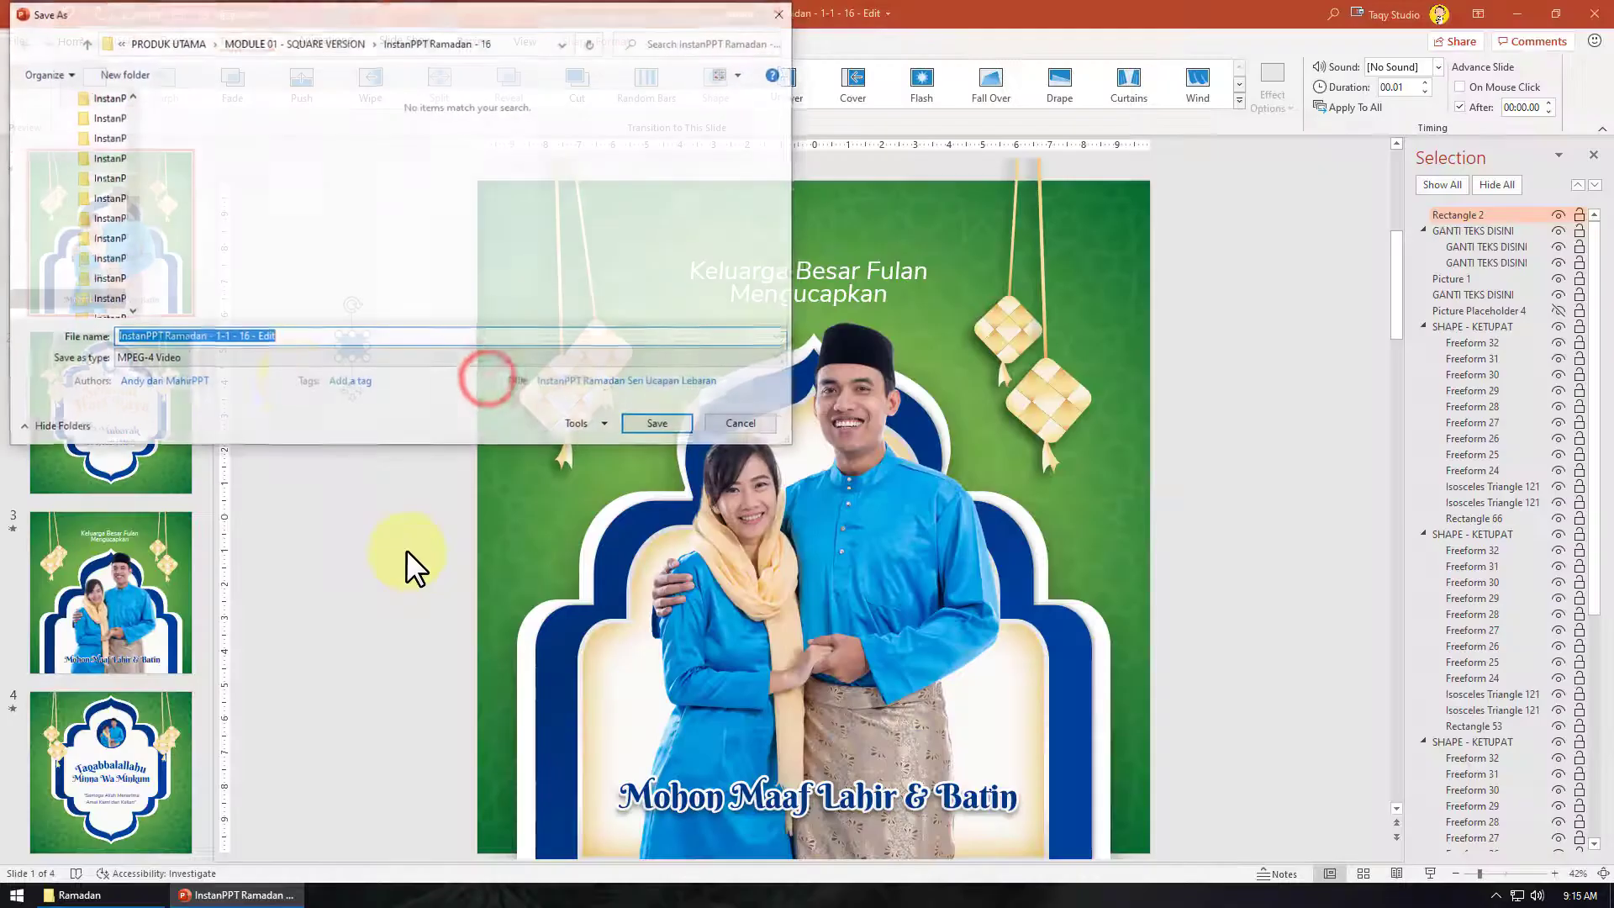
click(309, 359)
click(305, 385)
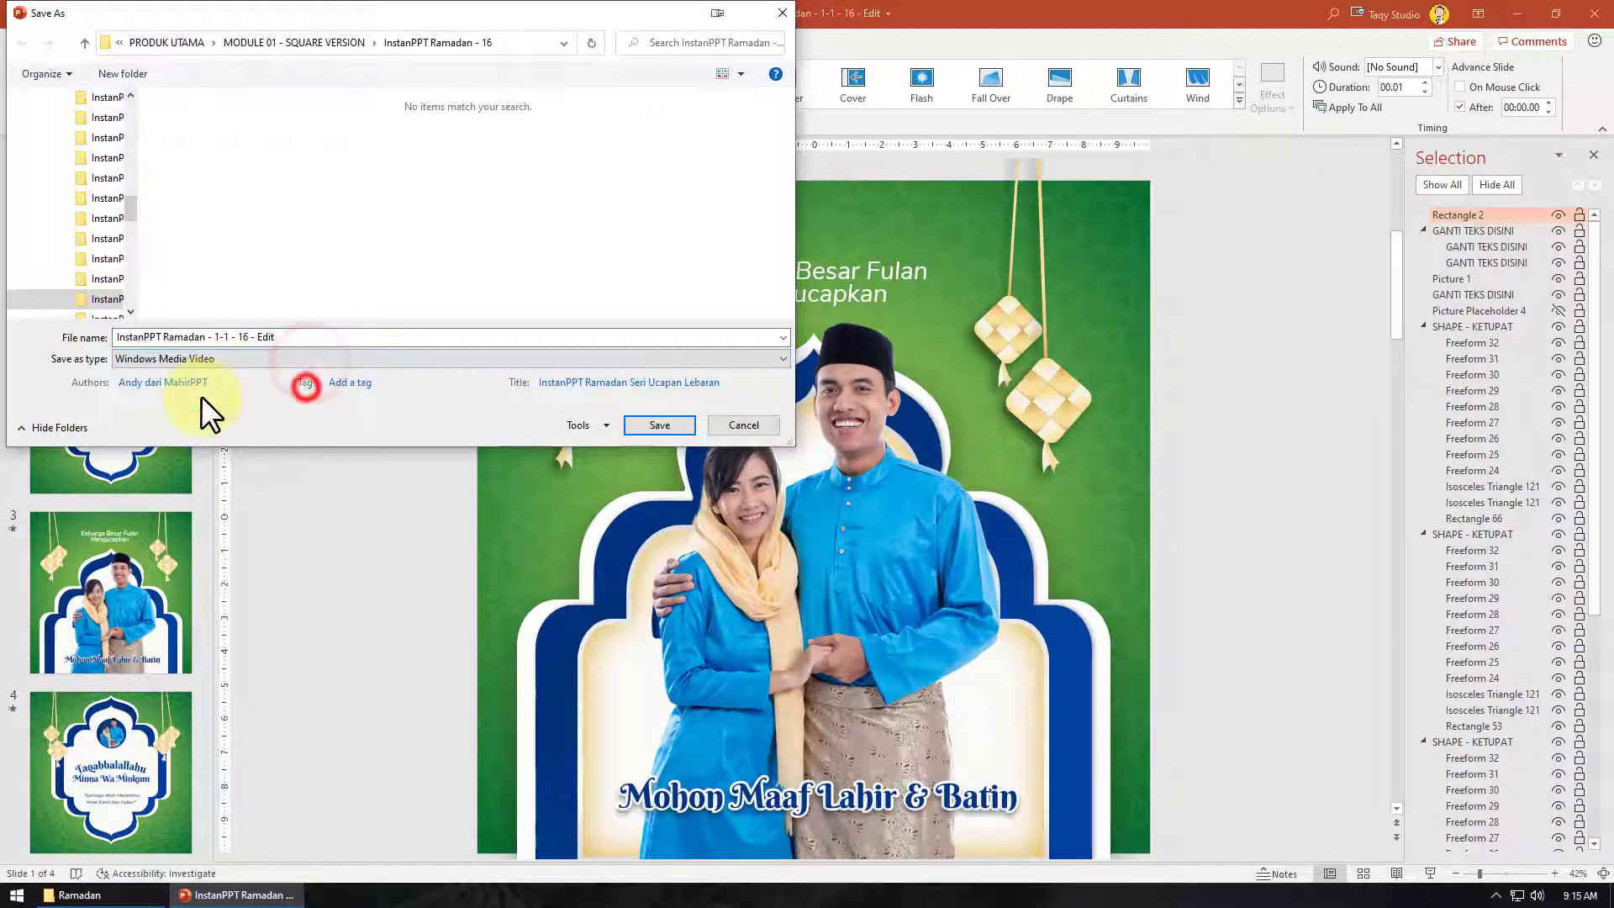
click(657, 425)
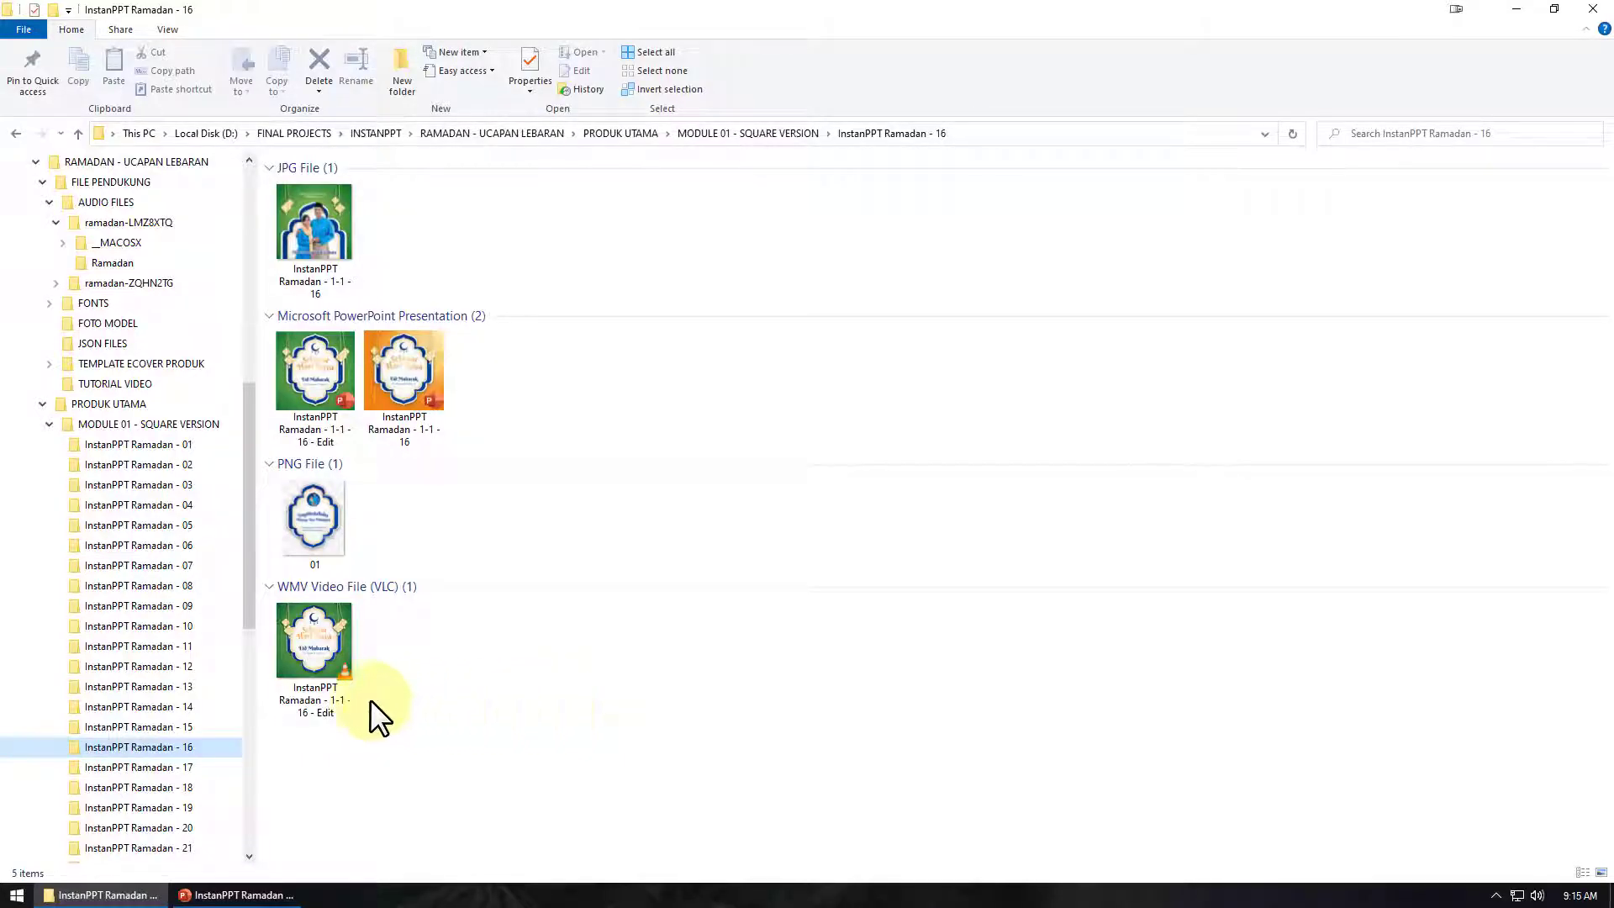
Play the exported WMV video from the InstanPPT Ramadan - 16 folder, close the player, and check the file's size and length.
mouse_move(291, 682)
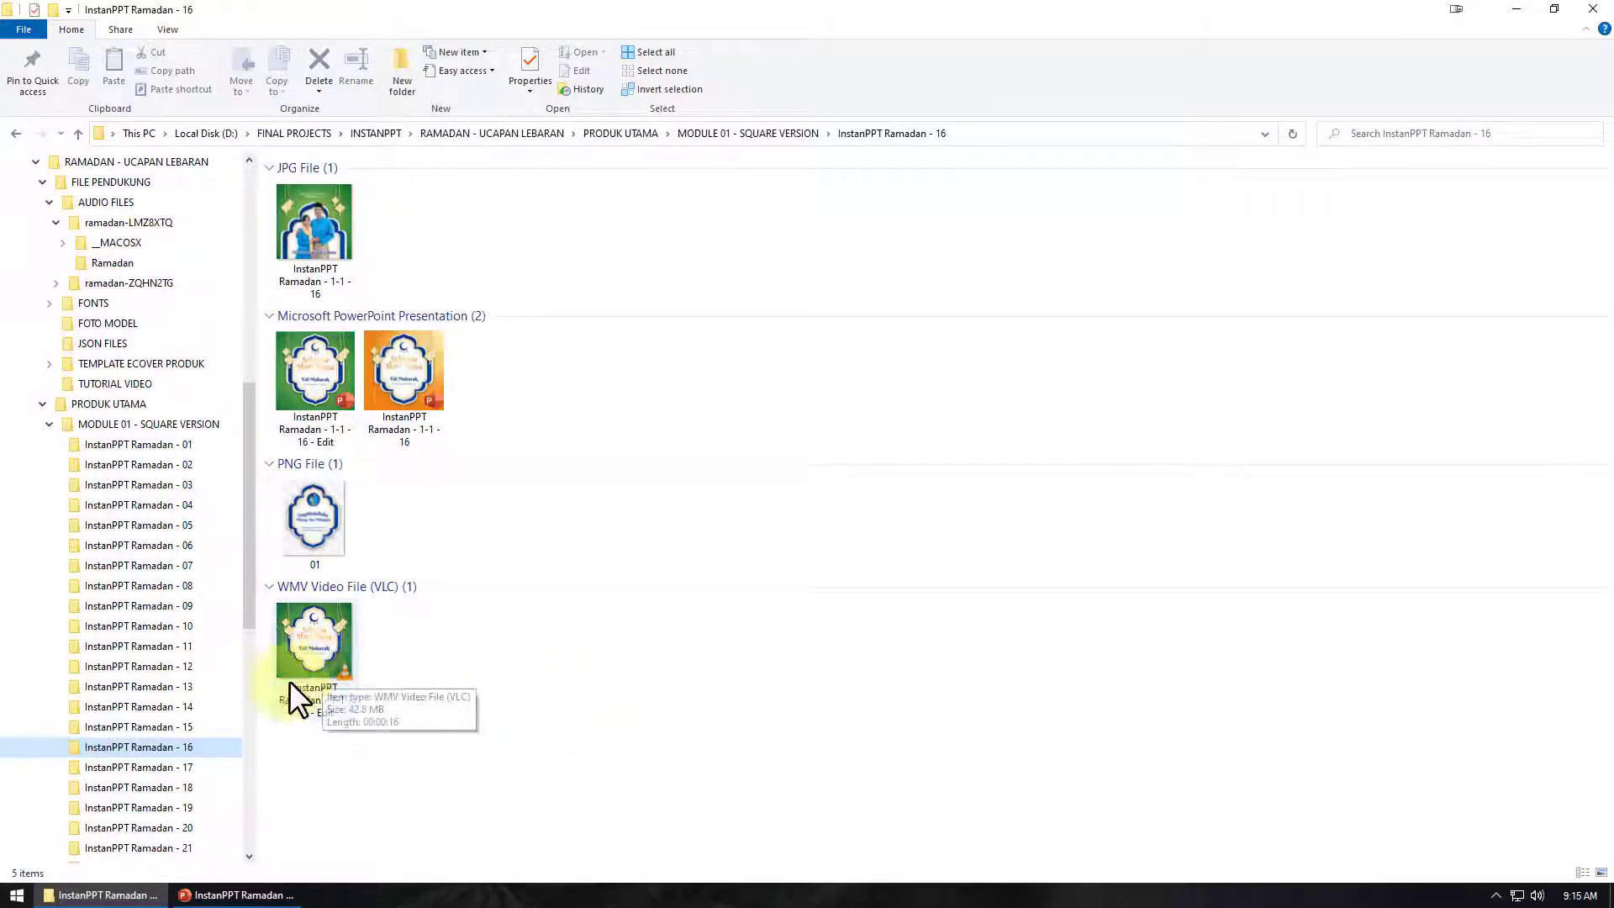
double_click(334, 672)
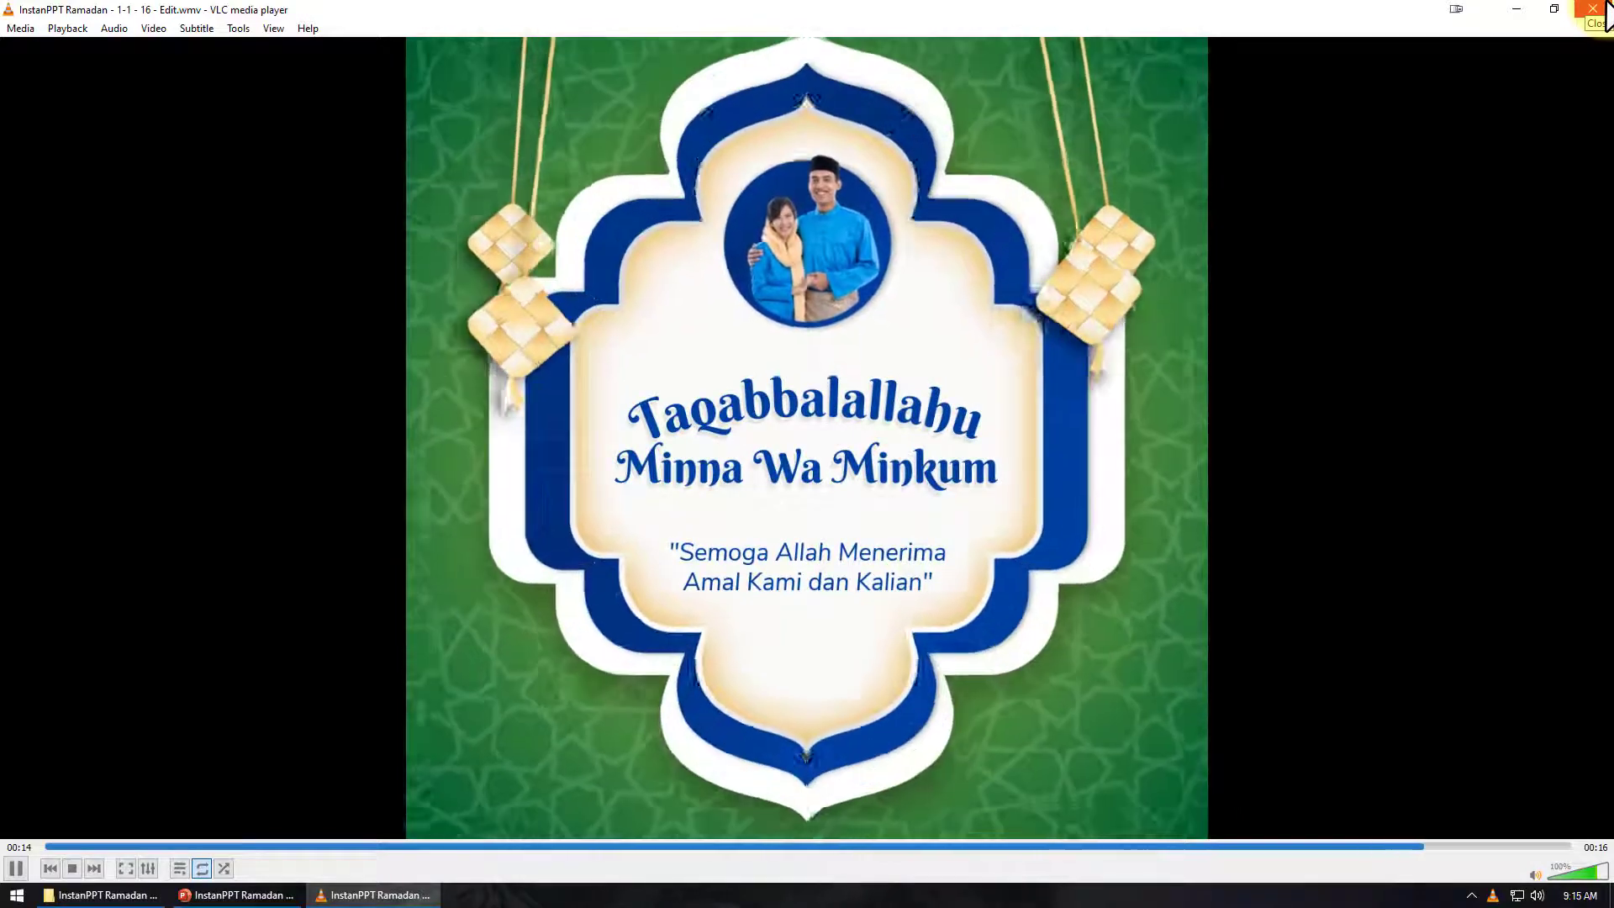
click(1605, 7)
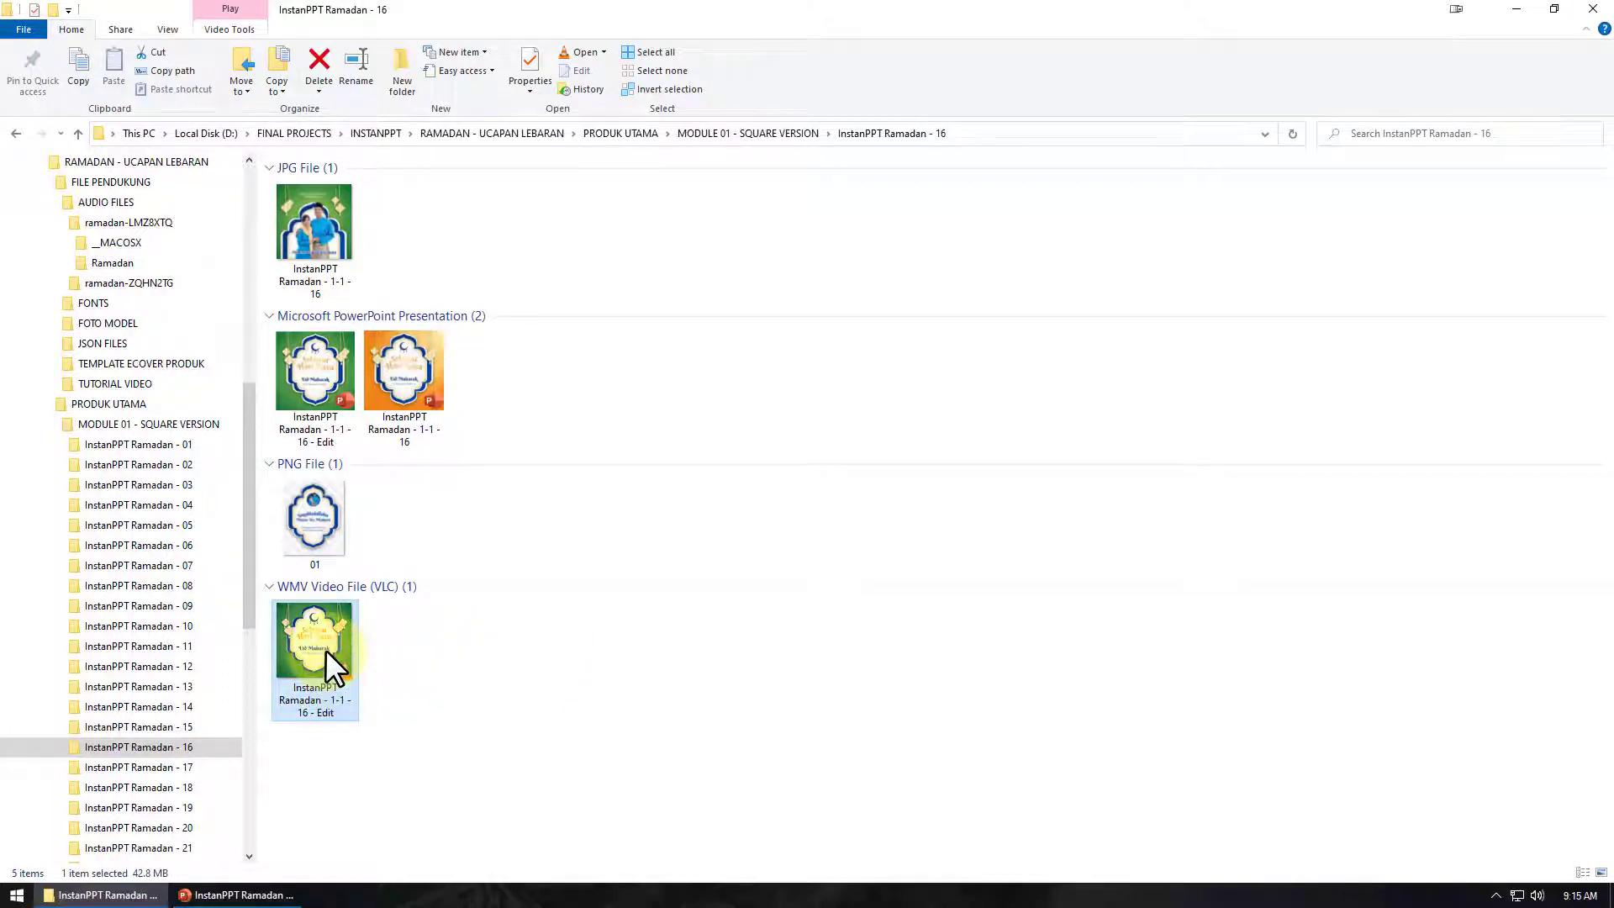
mouse_move(325, 649)
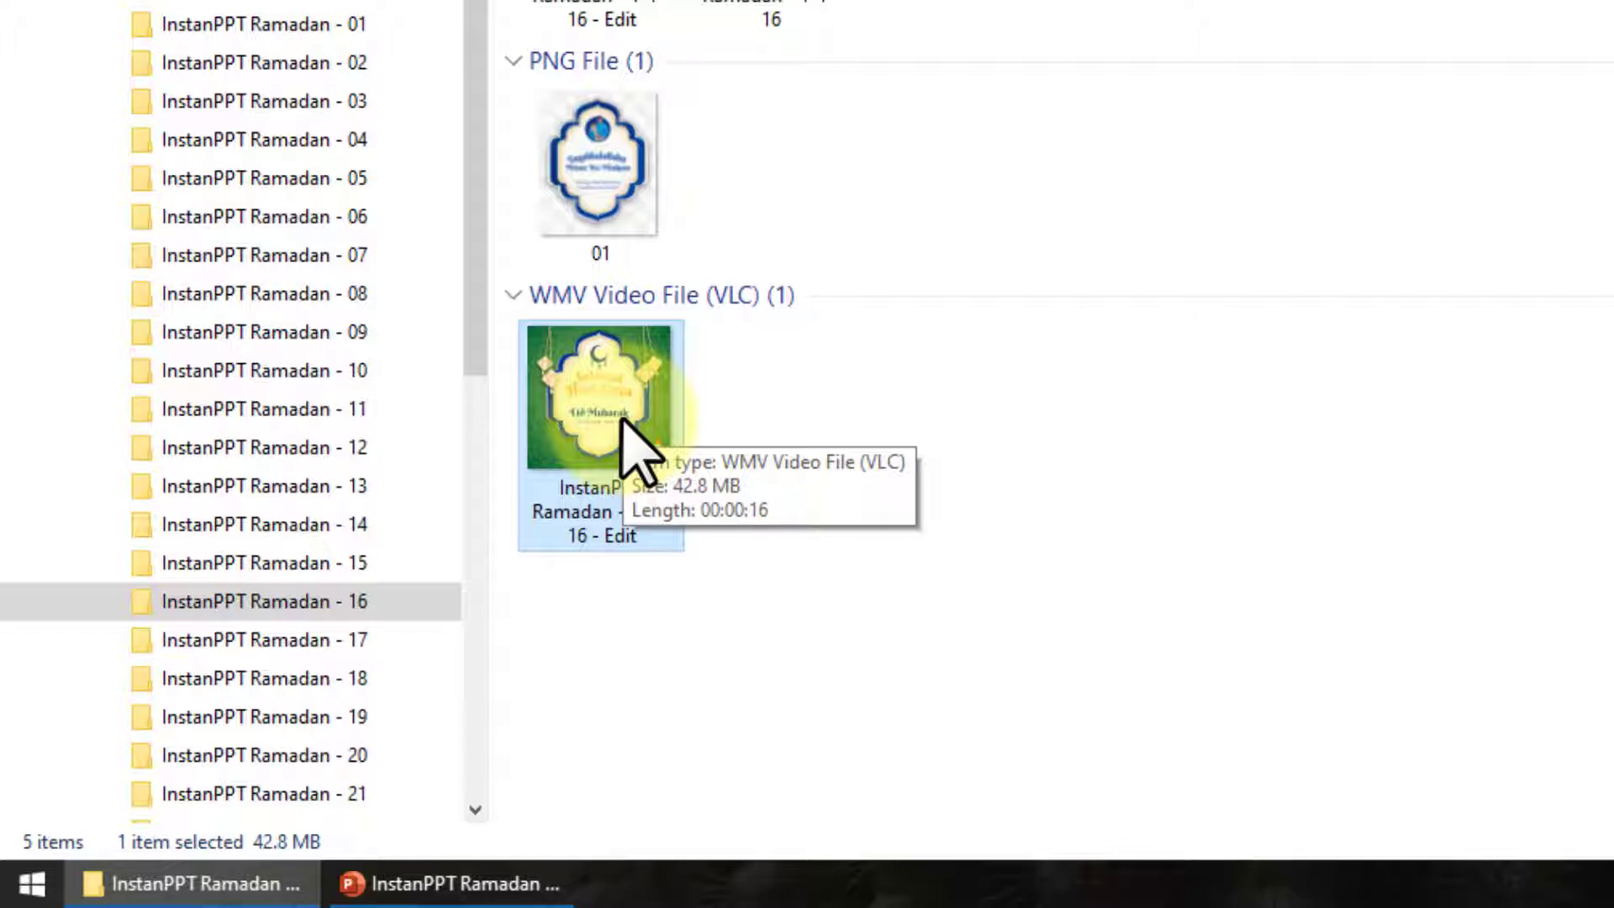
Open HandBrake, load the exported WMV video as the source, and enable Web Optimized for the MP4 output.
key(super+d)
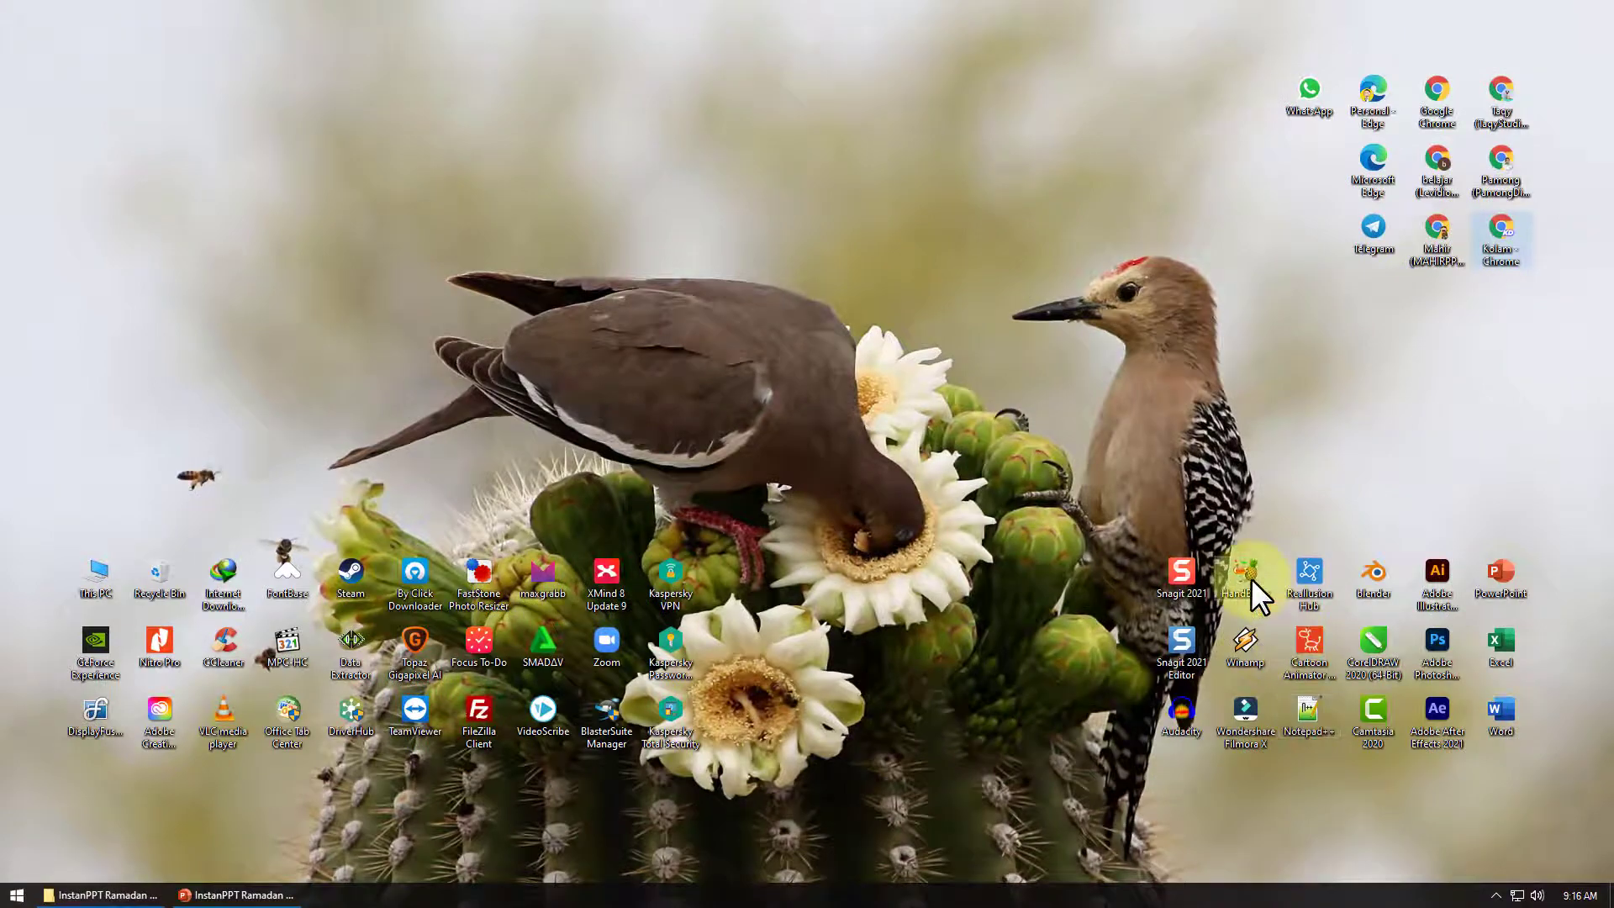
double_click(1250, 577)
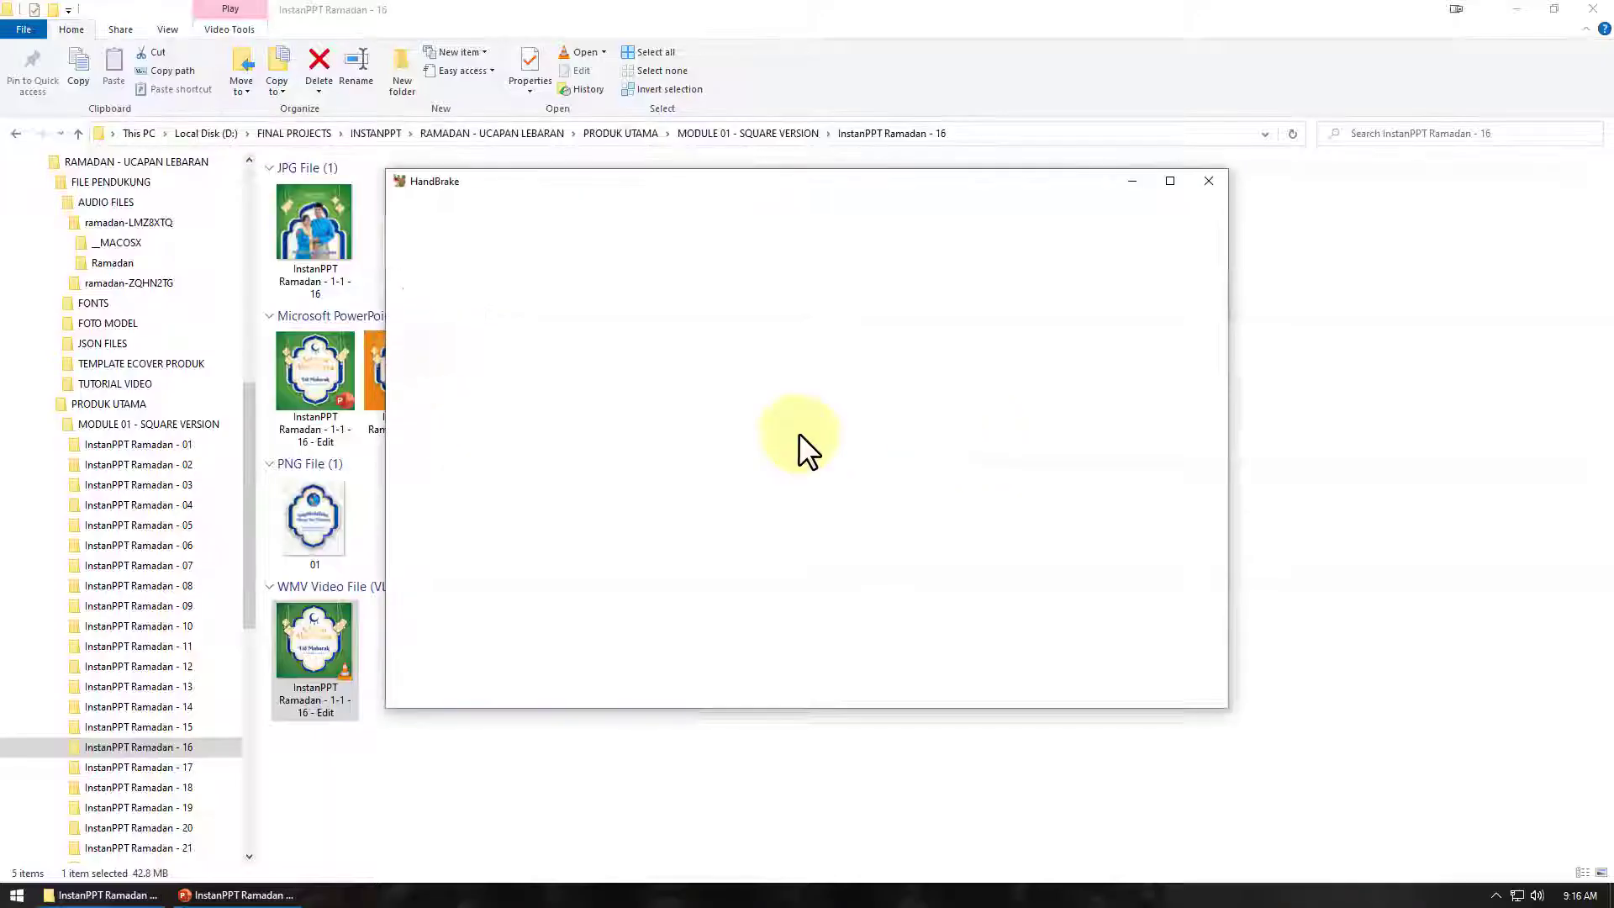
drag(322, 652, 940, 439)
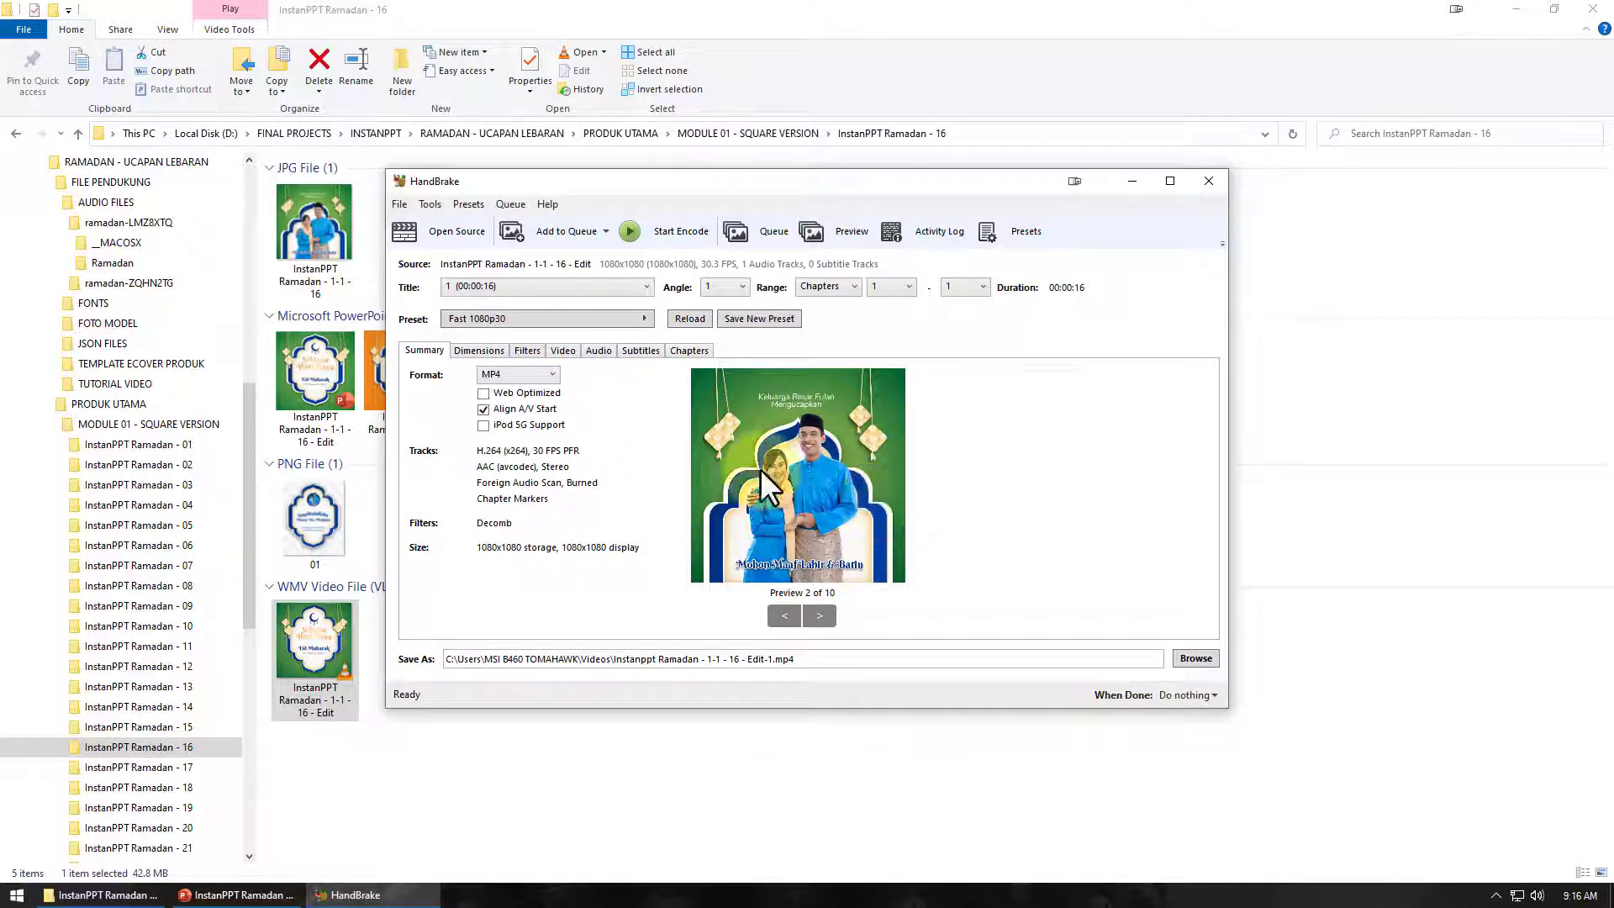
click(548, 389)
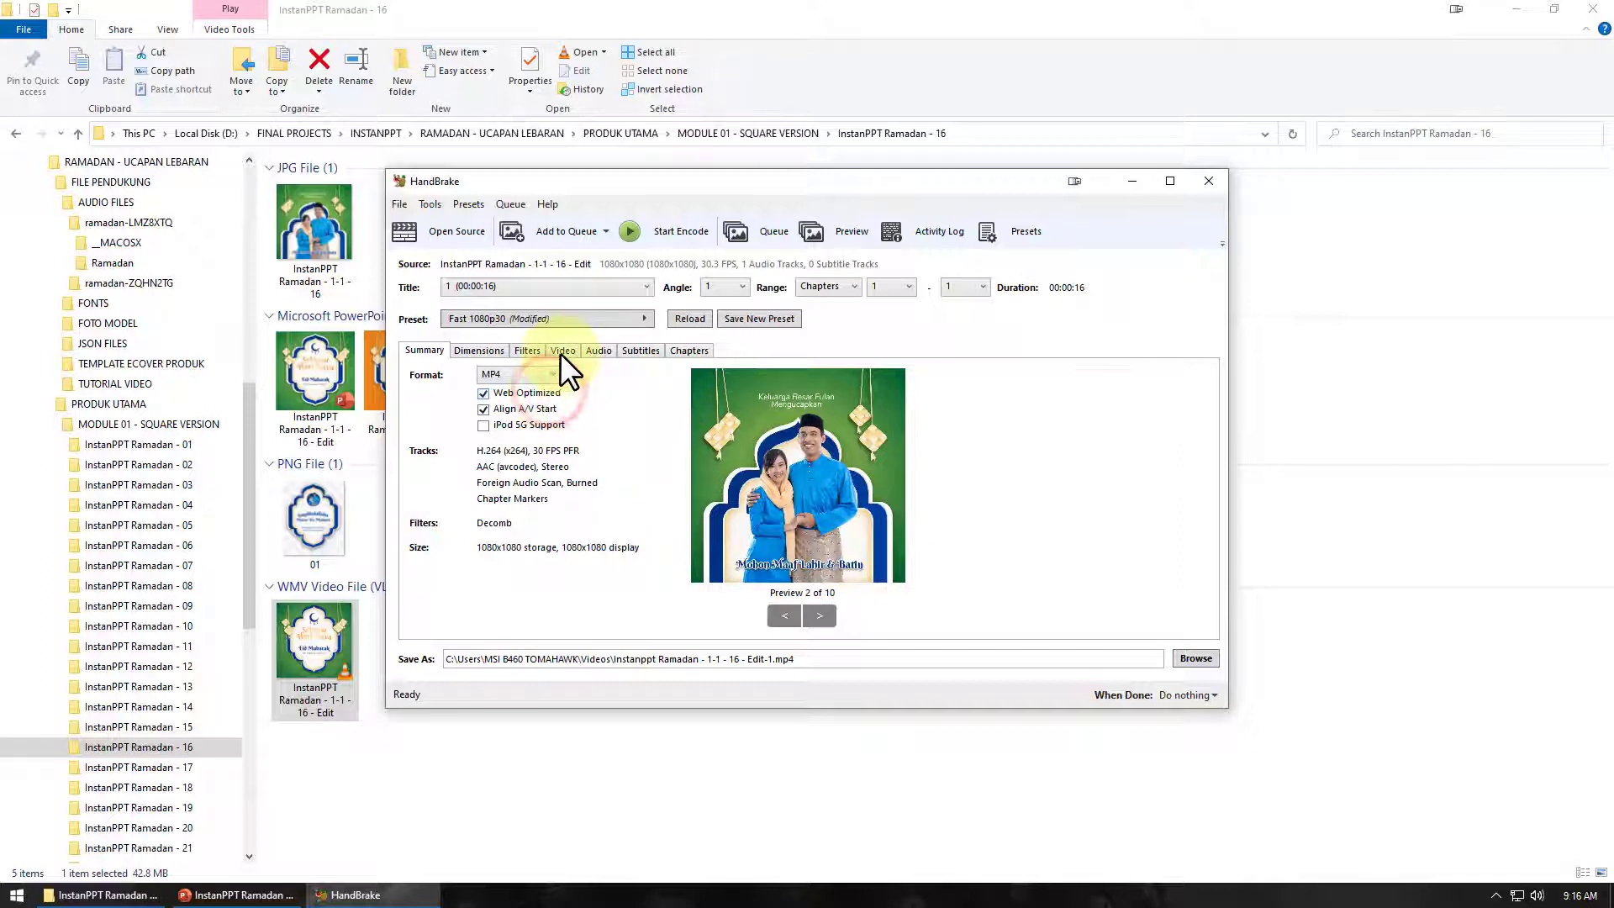
Set the video's constant quality to RF 25.
click(563, 350)
drag(978, 410, 958, 408)
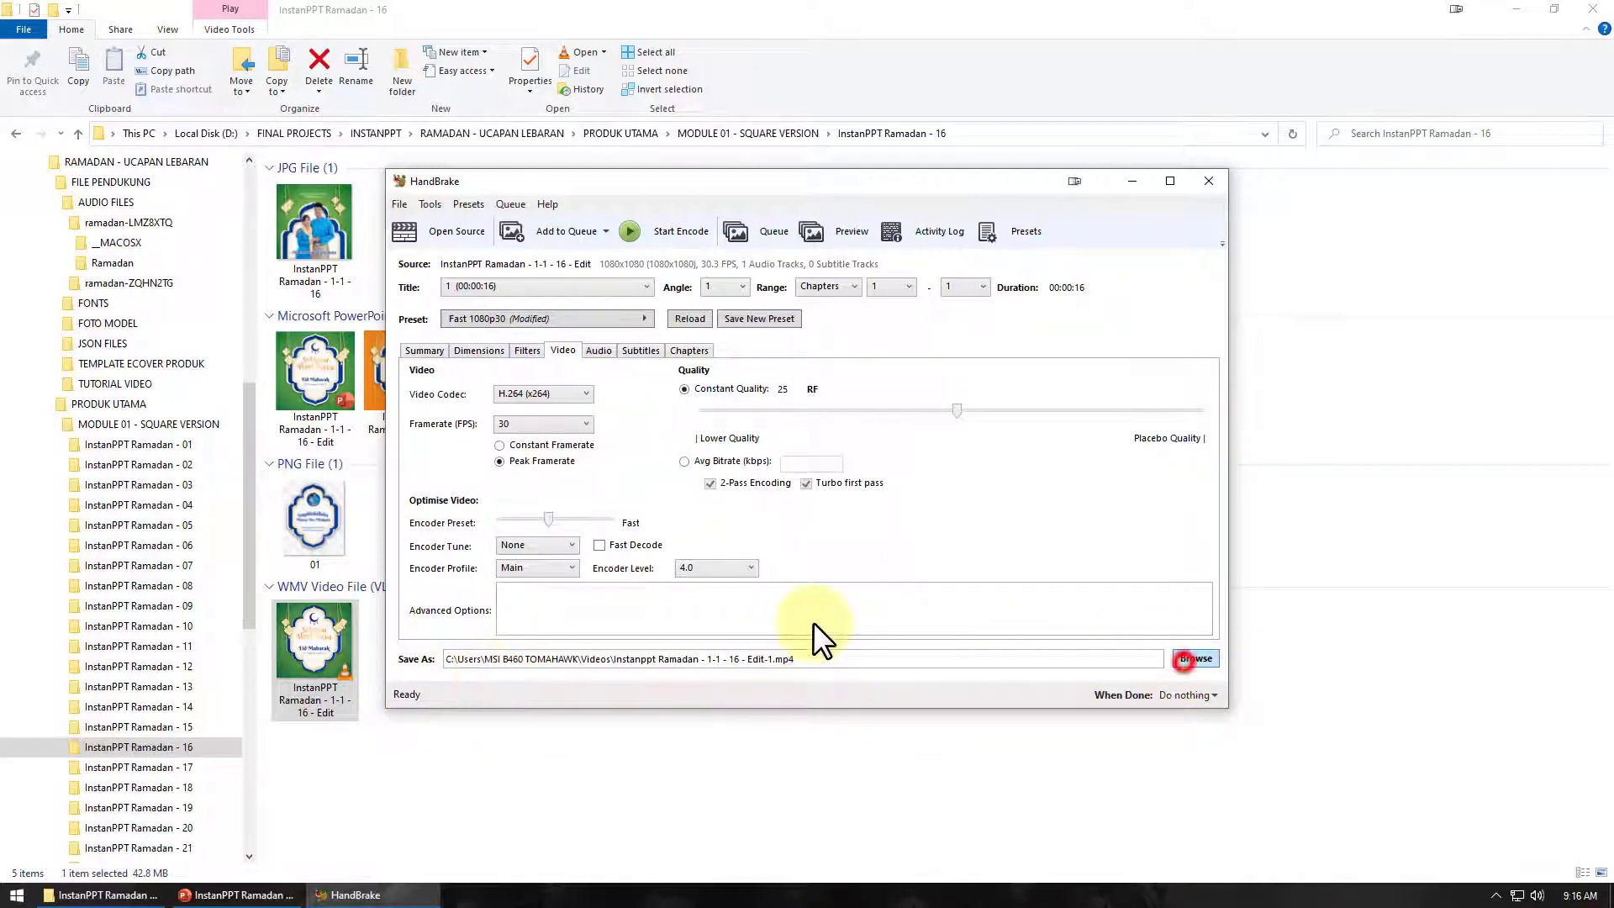
Choose the InstanPPT Ramadan - 16 folder, inside PRODUK UTAMA's MODULE 01 - SQUARE VERSION, as the output destination.
click(1185, 658)
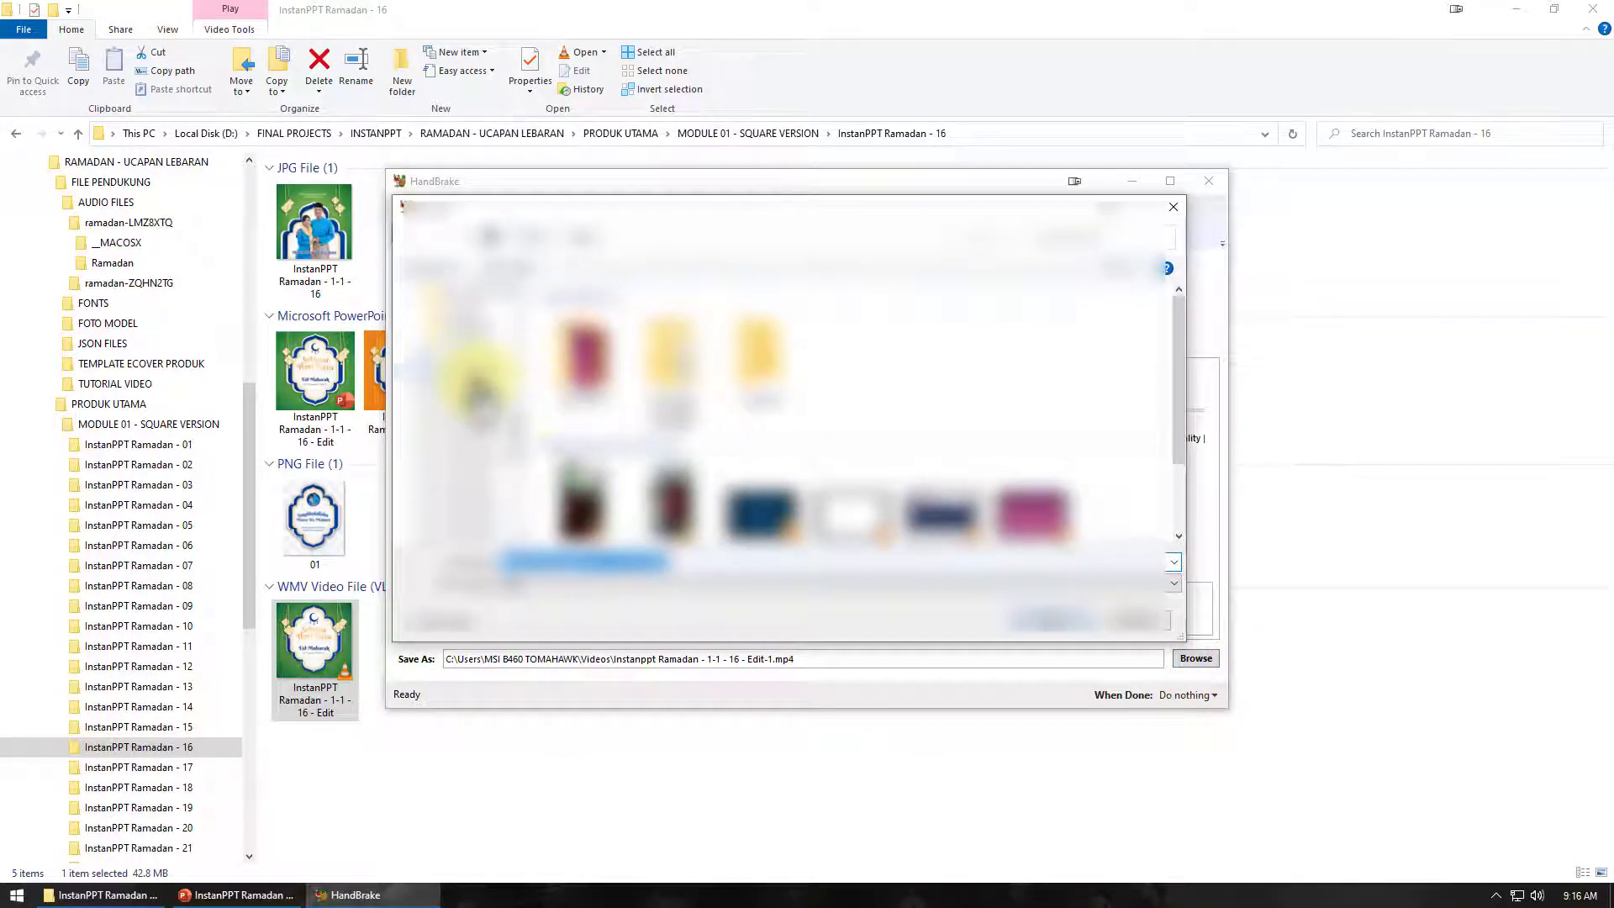
click(476, 378)
double_click(578, 352)
double_click(581, 352)
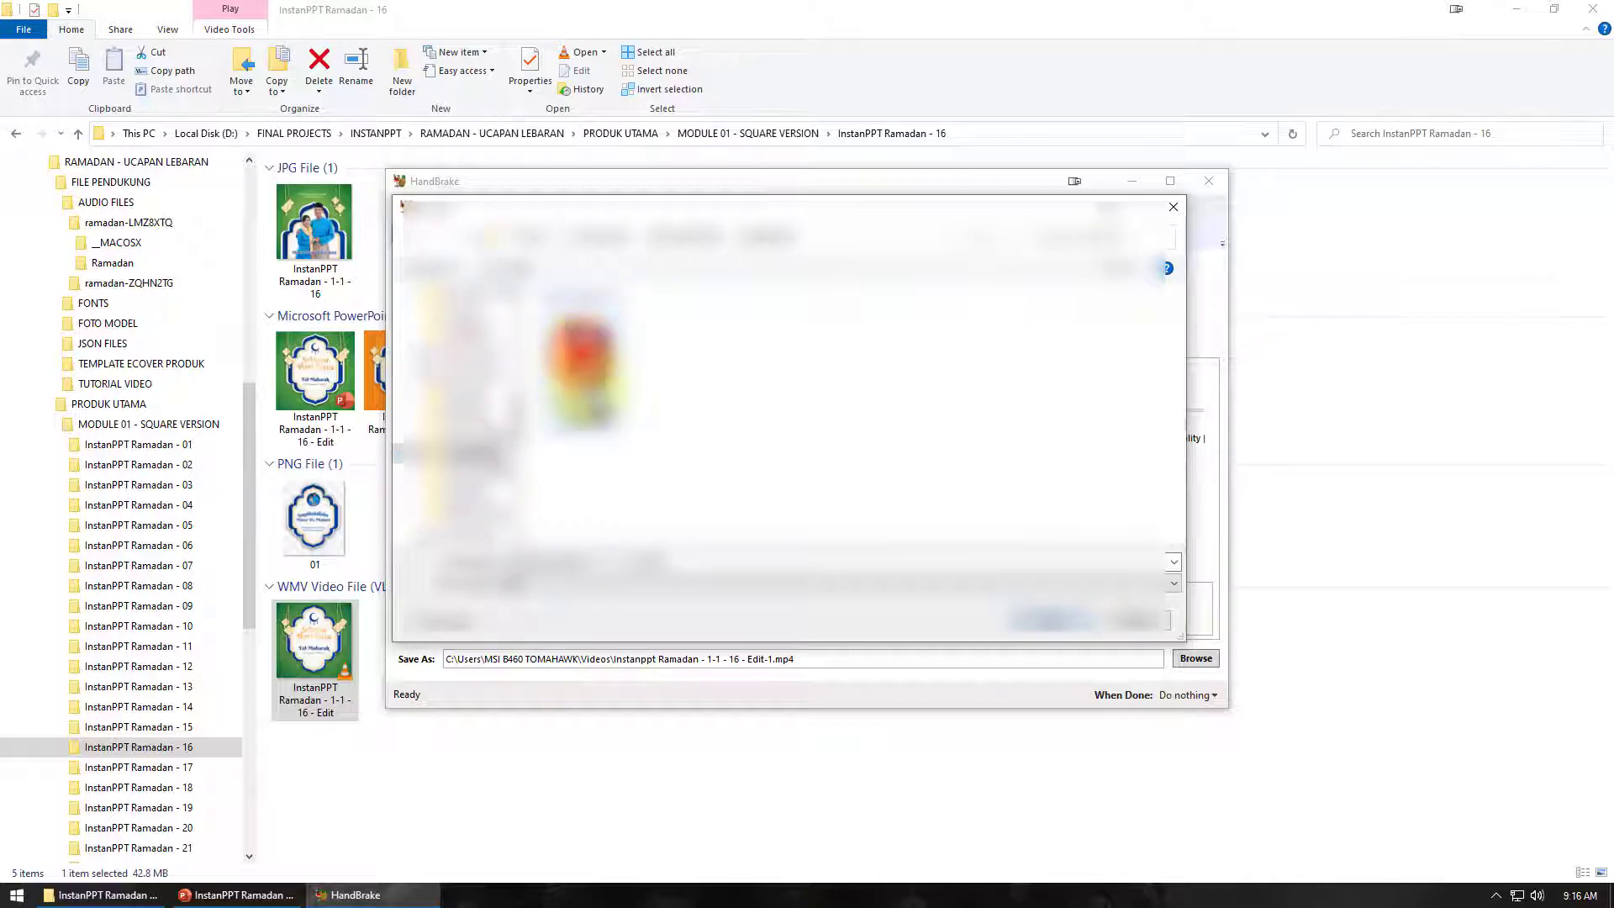
double_click(585, 387)
double_click(672, 376)
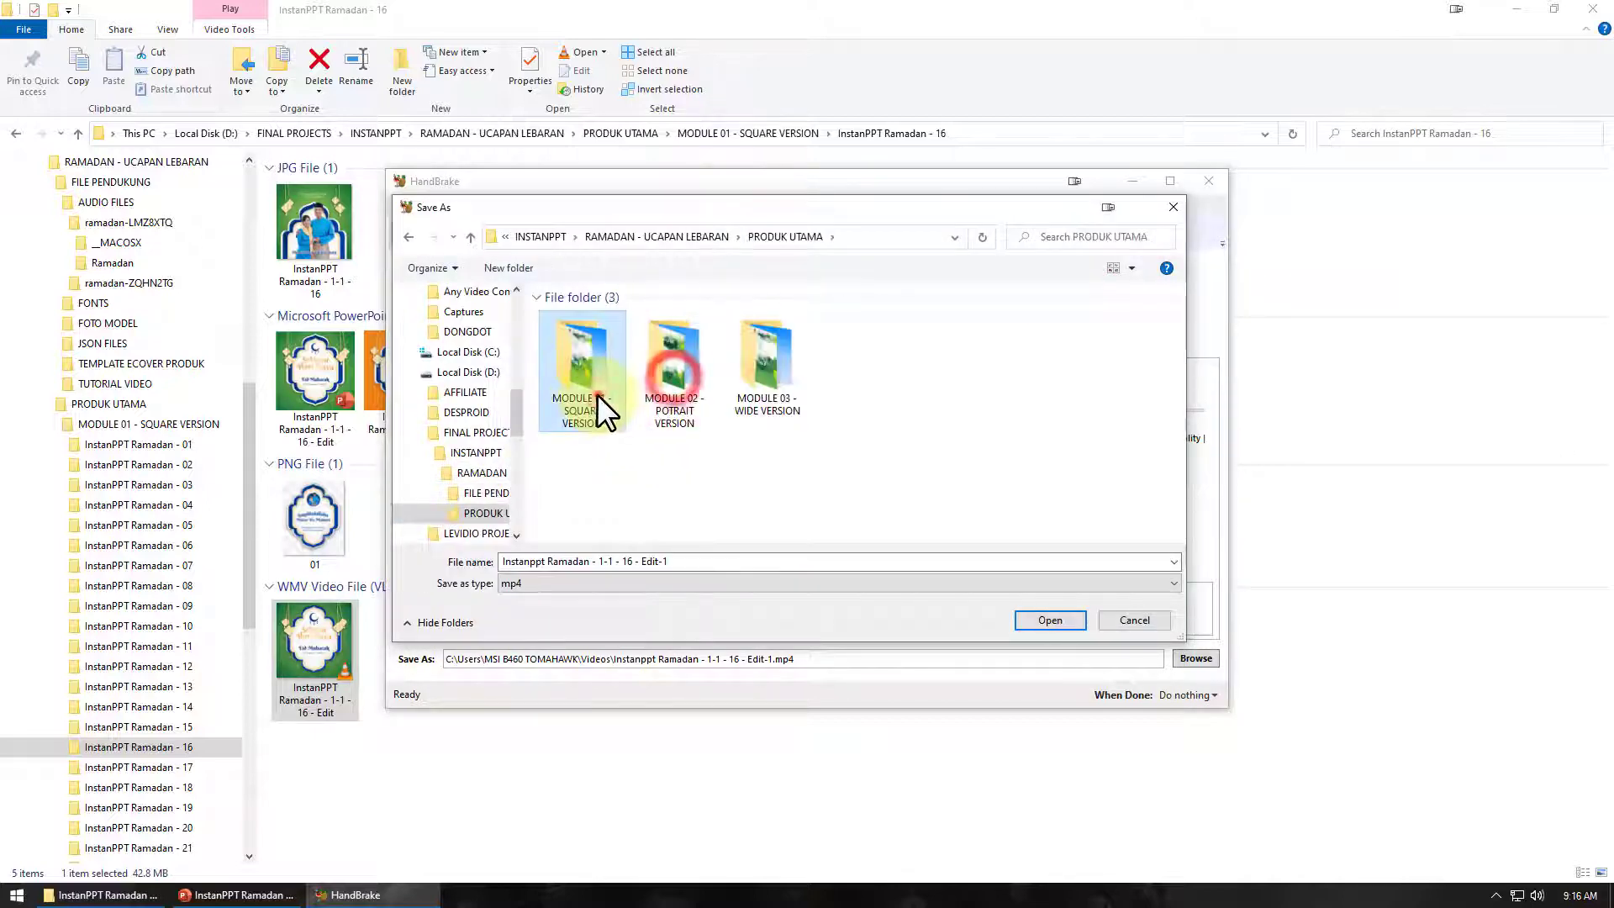
double_click(597, 393)
double_click(705, 492)
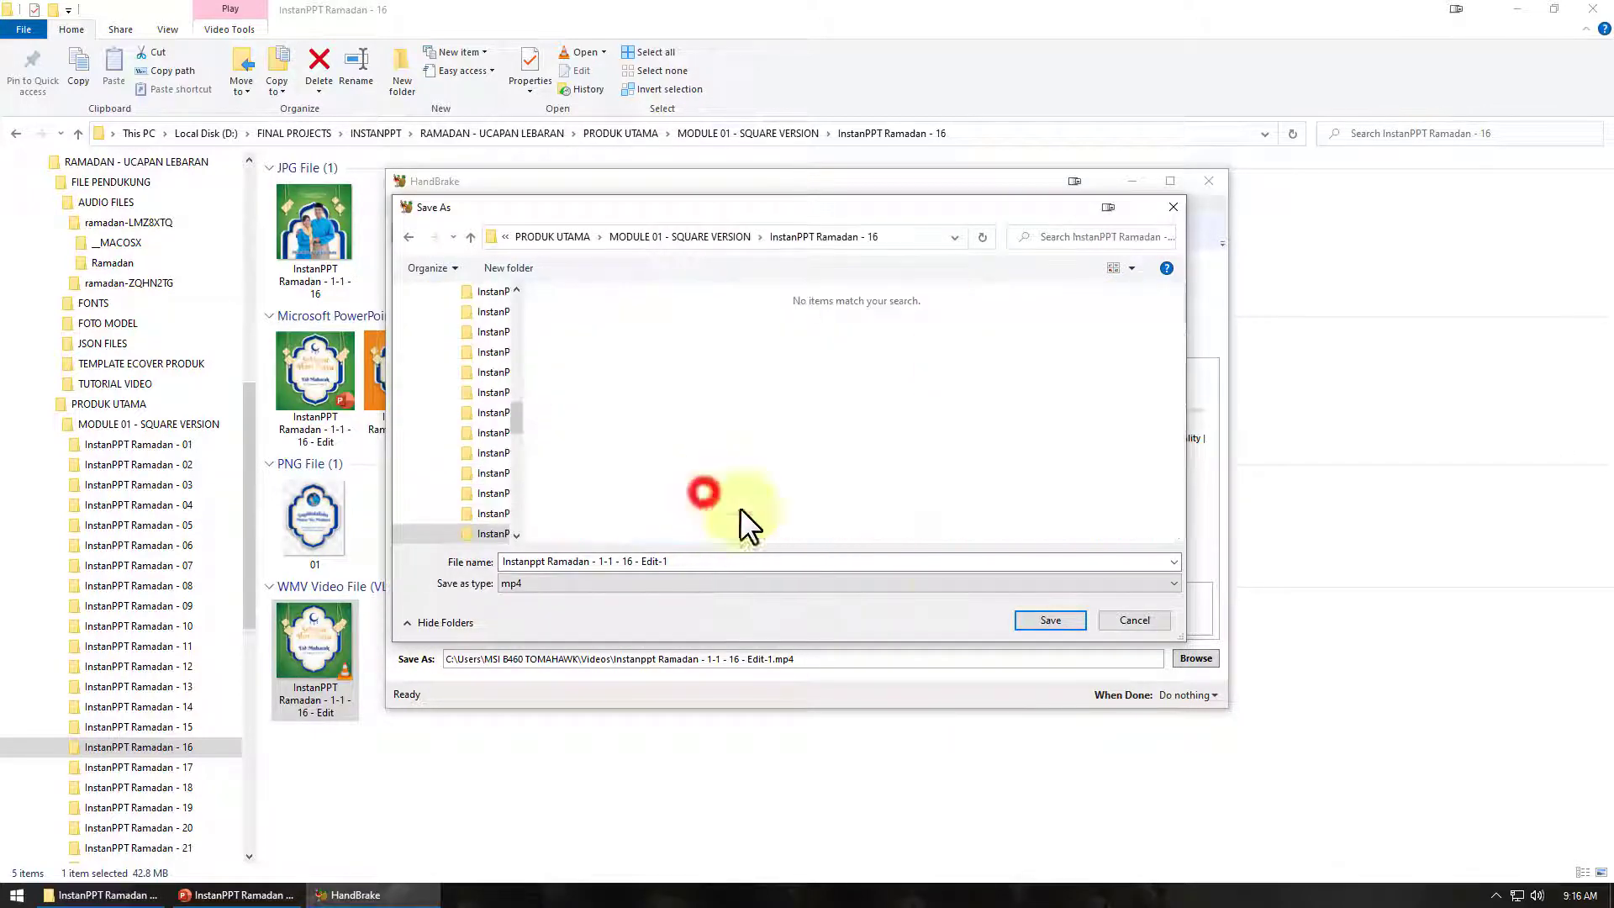
Save the output name as "Instanppt Ramadan - 1-1 - 16 - Edit-COMPRESS" in MP4 format and start the encode.
click(670, 561)
click(685, 560)
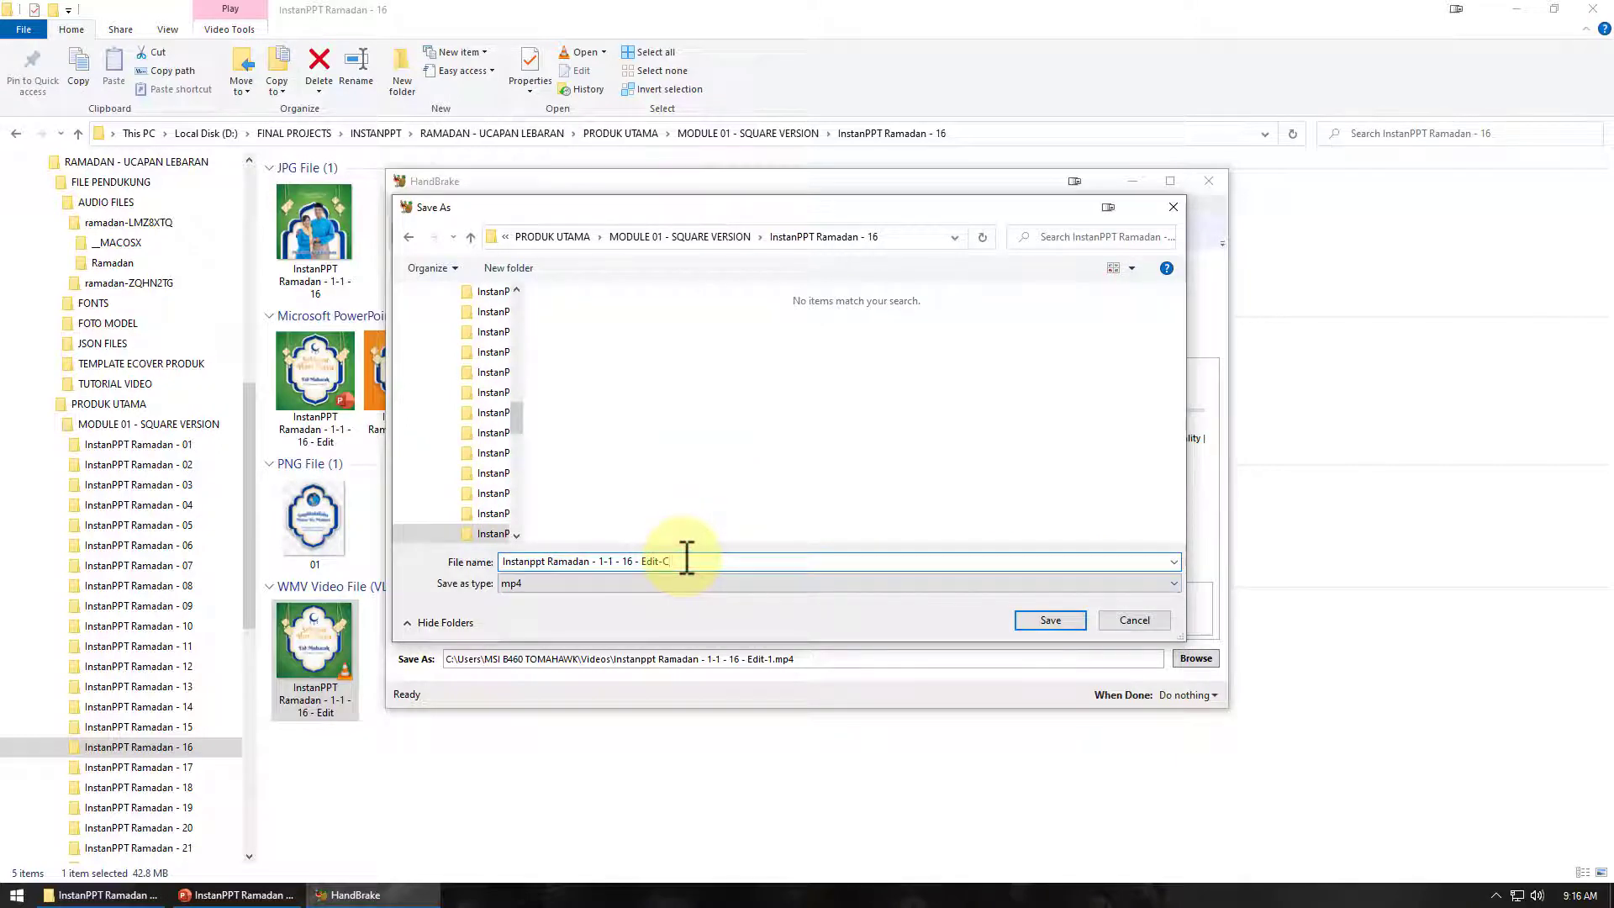
text(COMPRESS)
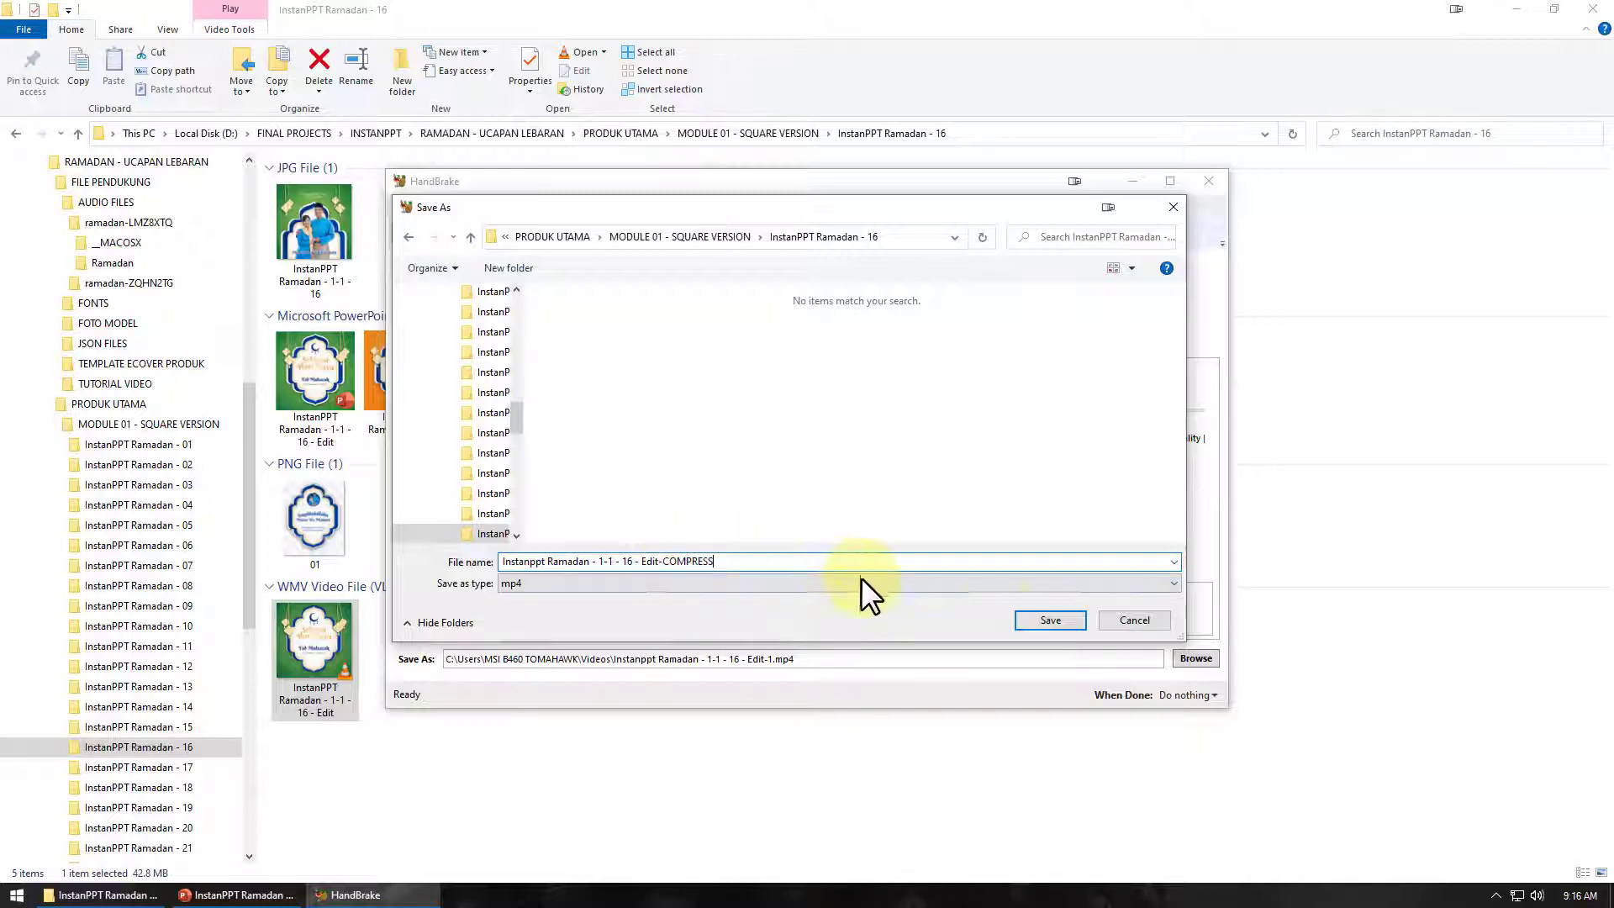
click(1051, 620)
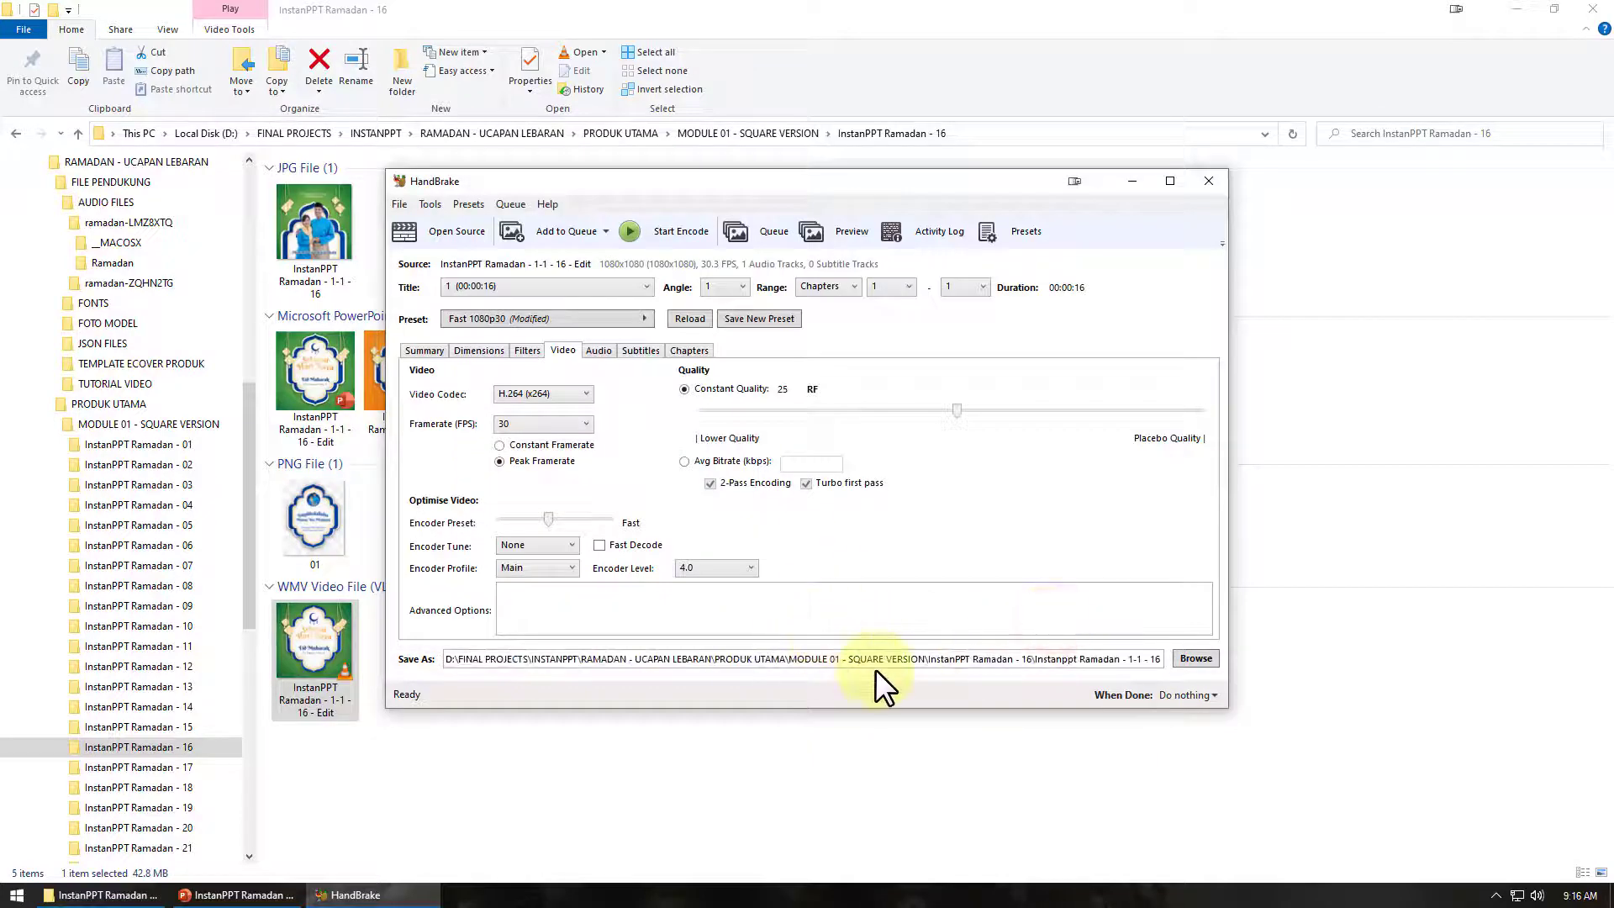
click(669, 239)
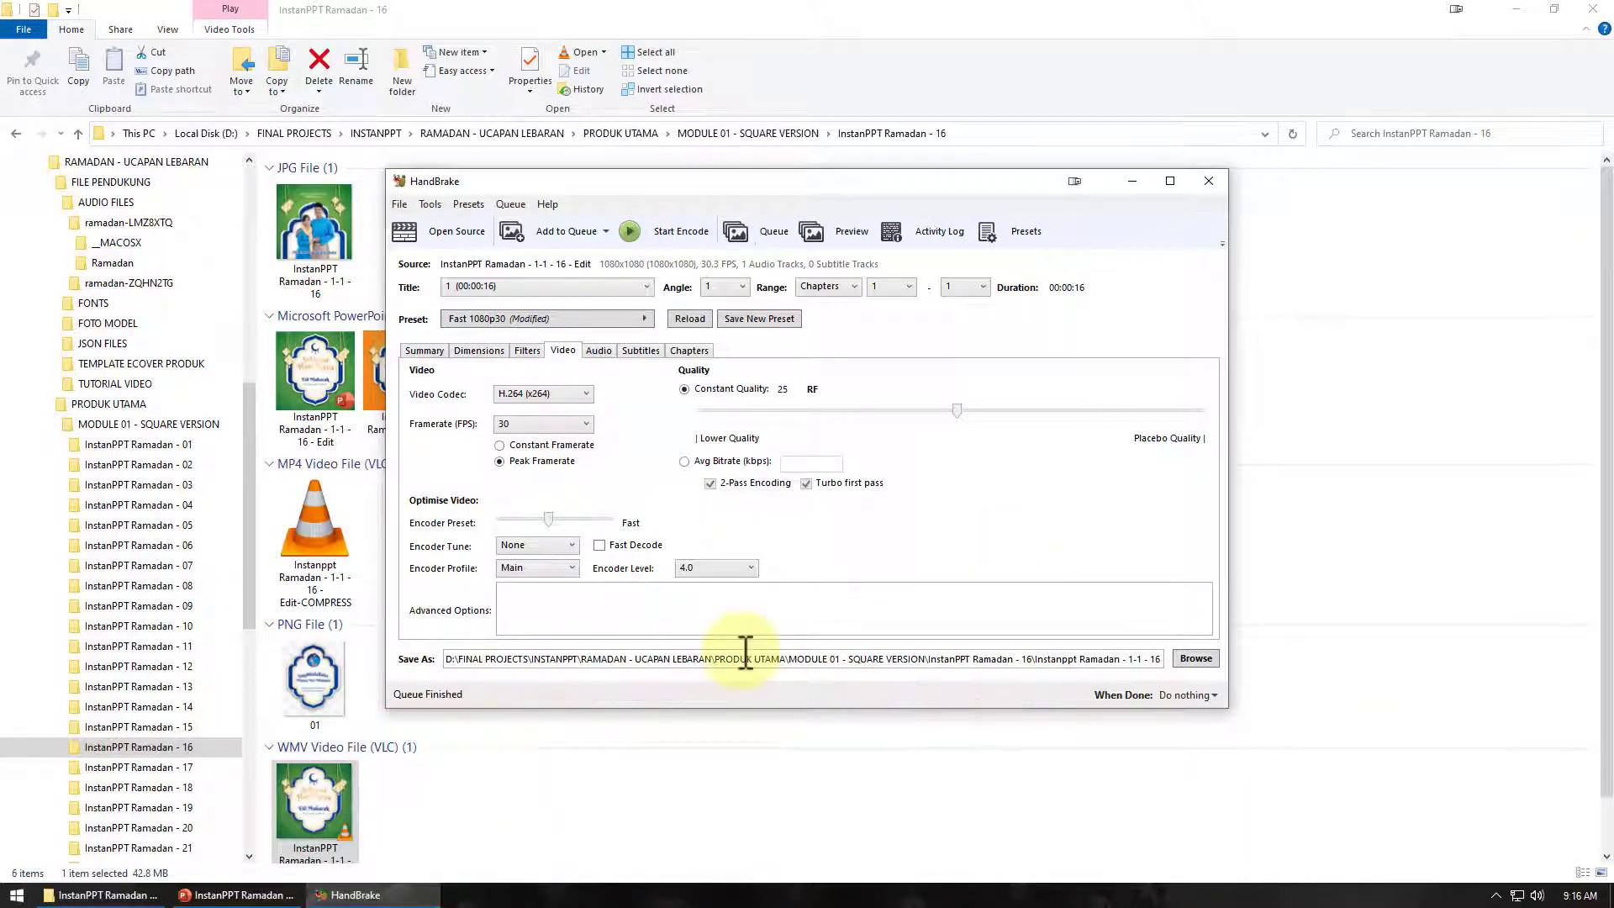
Close HandBrake and play the compressed MP4 video from the InstanPPT Ramadan - 16 folder.
click(1208, 182)
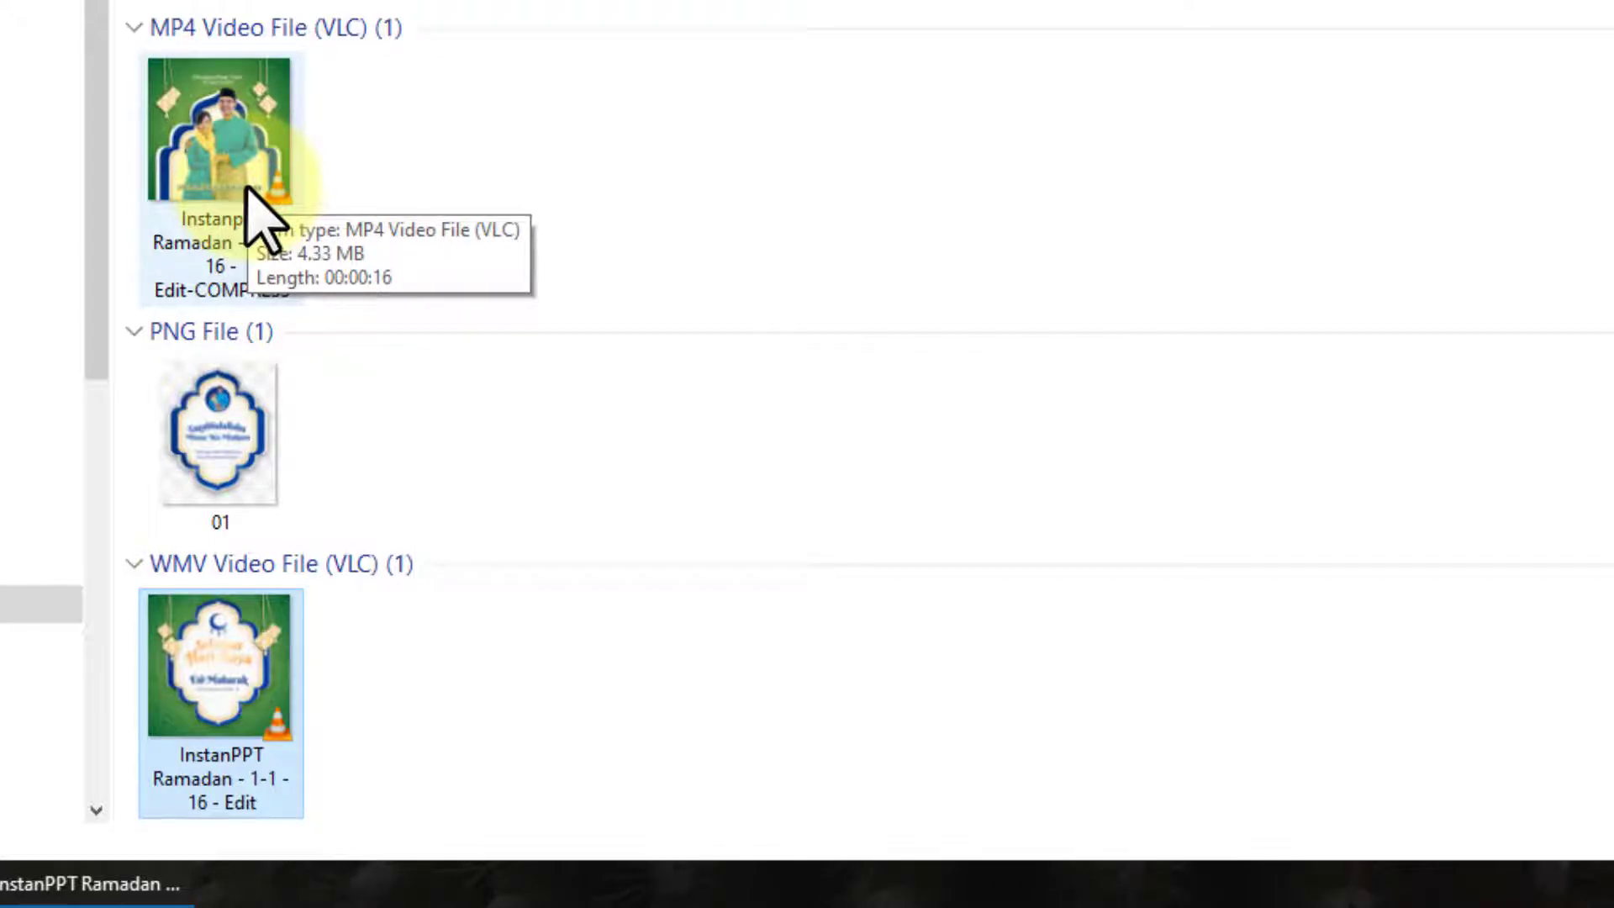
click(246, 182)
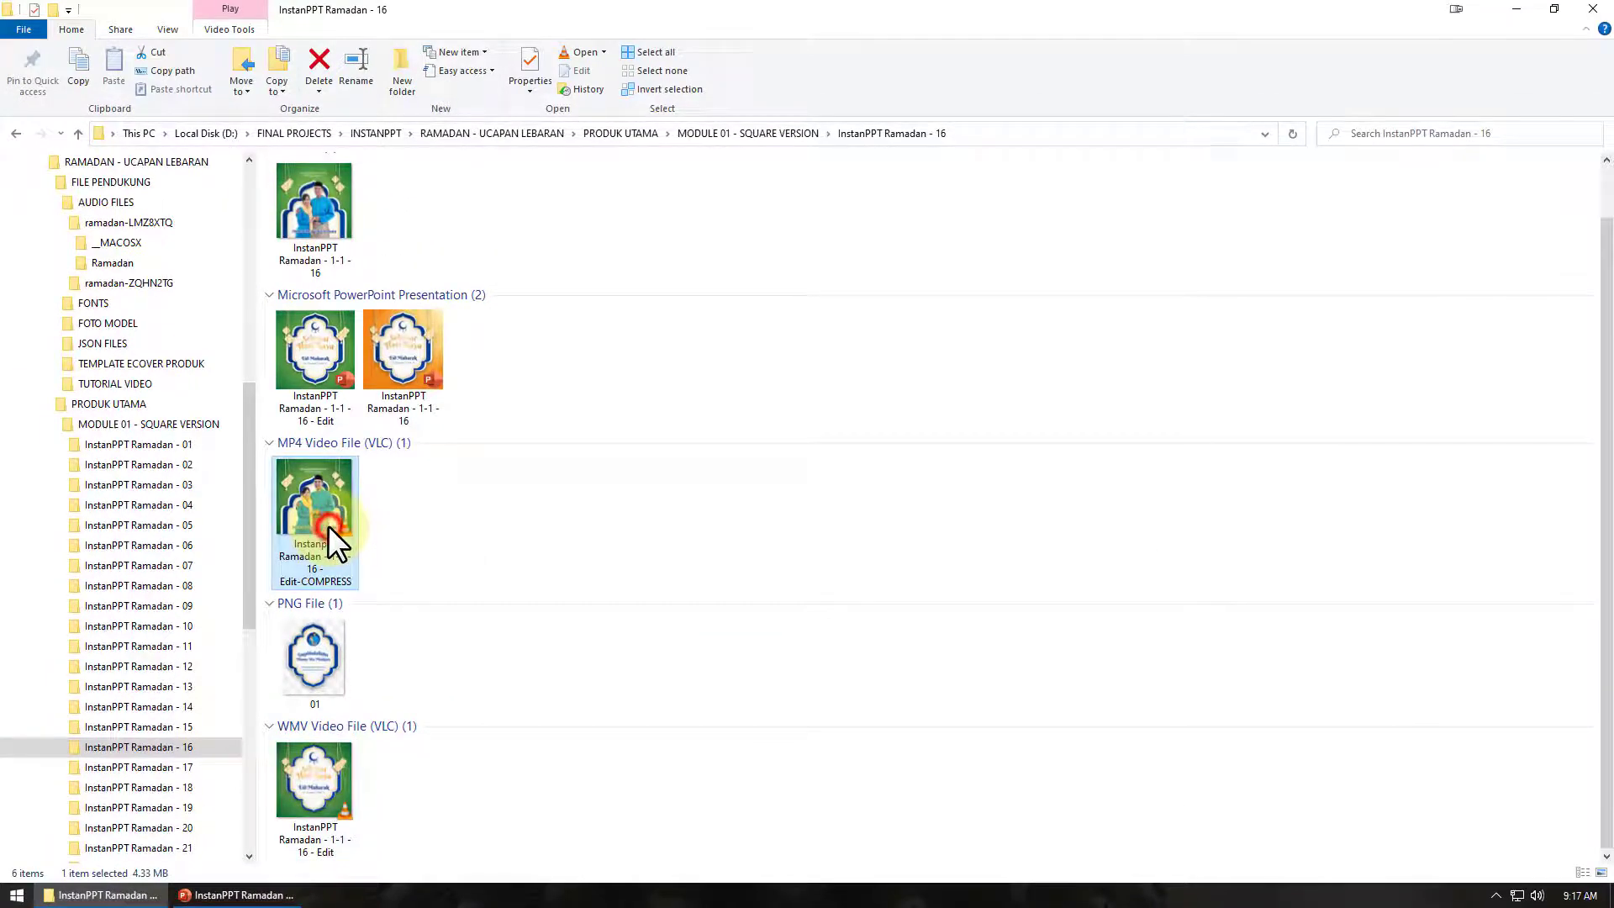
double_click(330, 527)
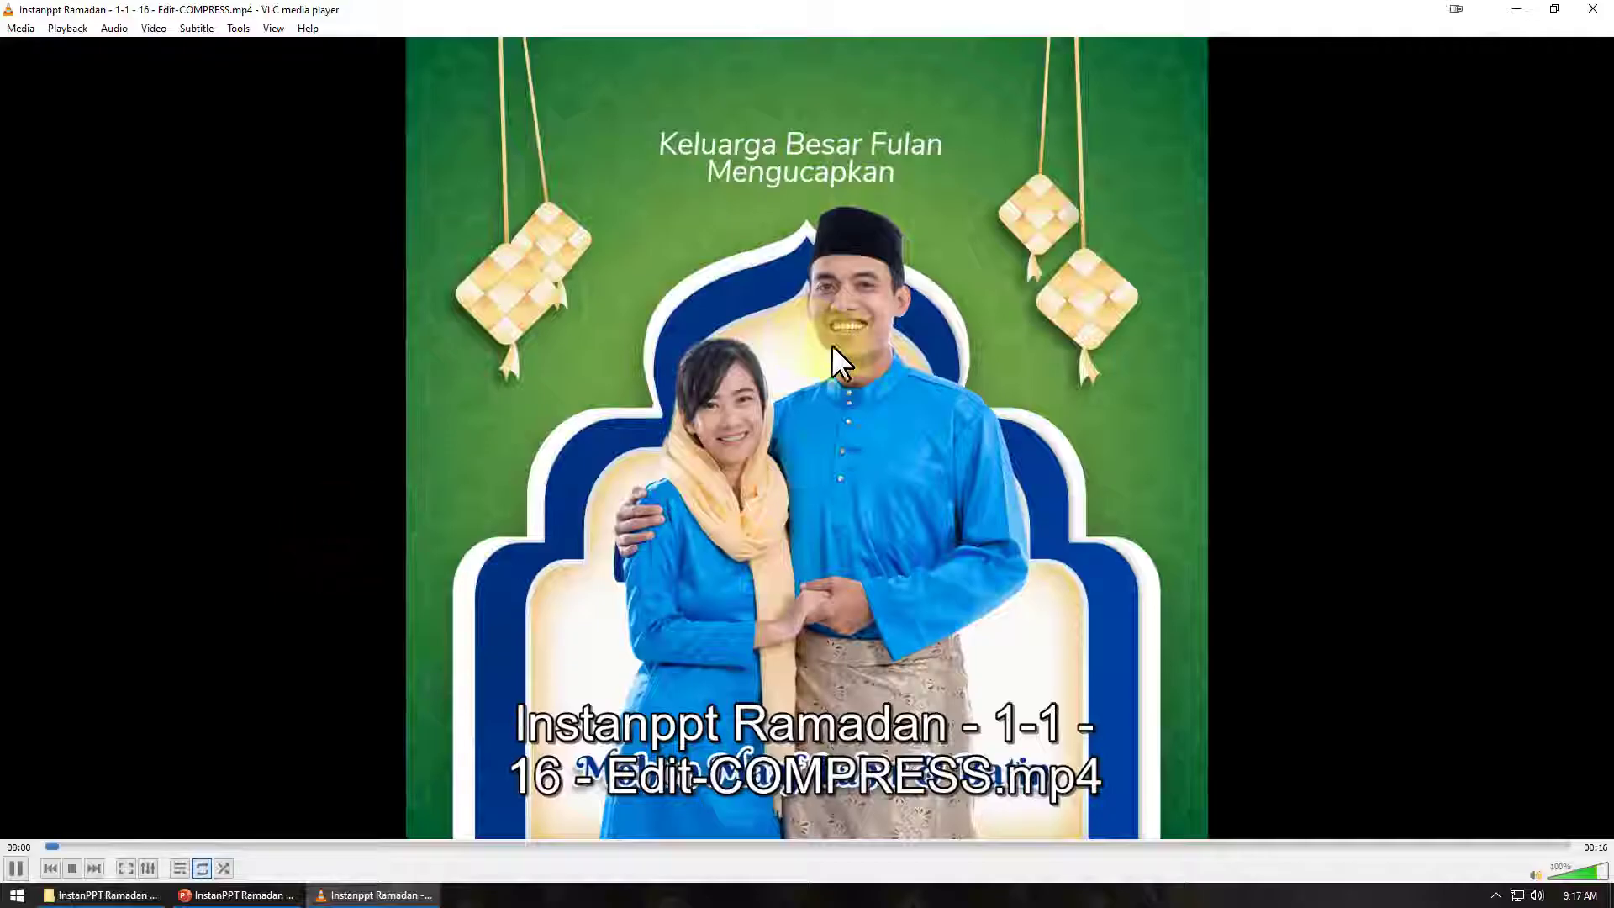